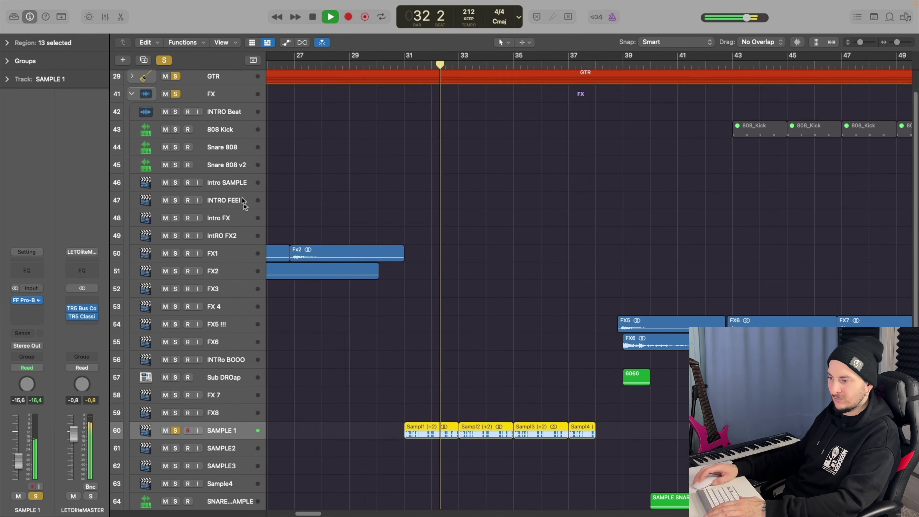
Step: Turn off solo on the stacks above FX, including GTR, and listen to the FX stack alone up to bar 37
{"action": "scroll", "coordinate": [224, 166], "scroll_direction": "up", "scroll_amount": 3}
{"action": "left_click_drag", "start_coordinate": [176, 79], "coordinate": [174, 117]}
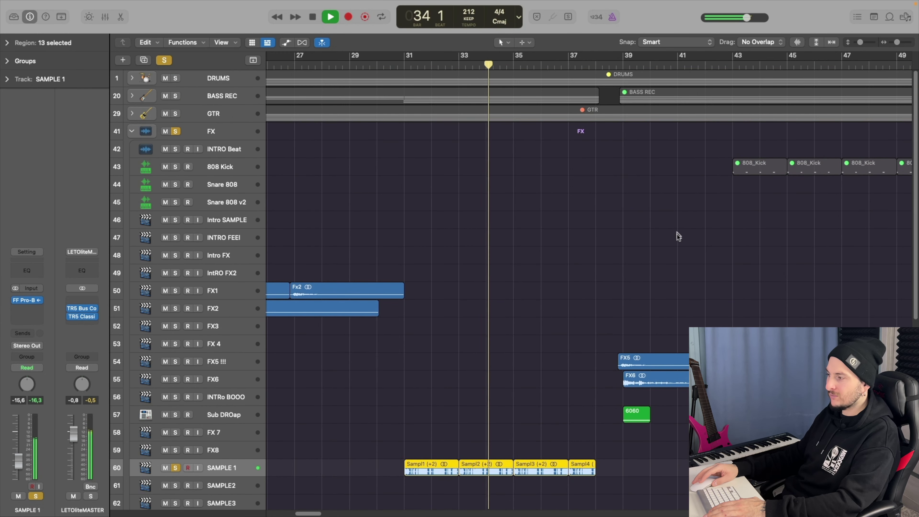
{"action": "scroll", "coordinate": [676, 235], "scroll_direction": "down", "scroll_amount": 4}
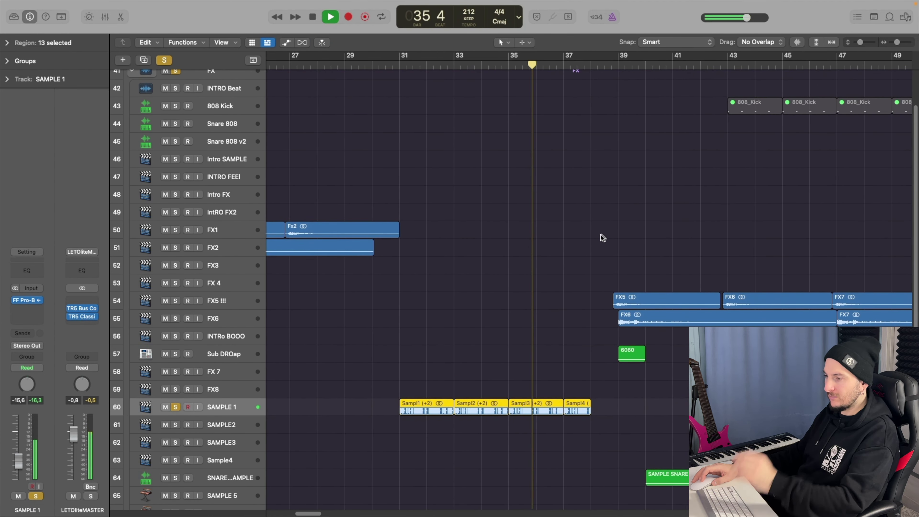
{"action": "scroll", "coordinate": [601, 235], "scroll_direction": "right", "scroll_amount": 3}
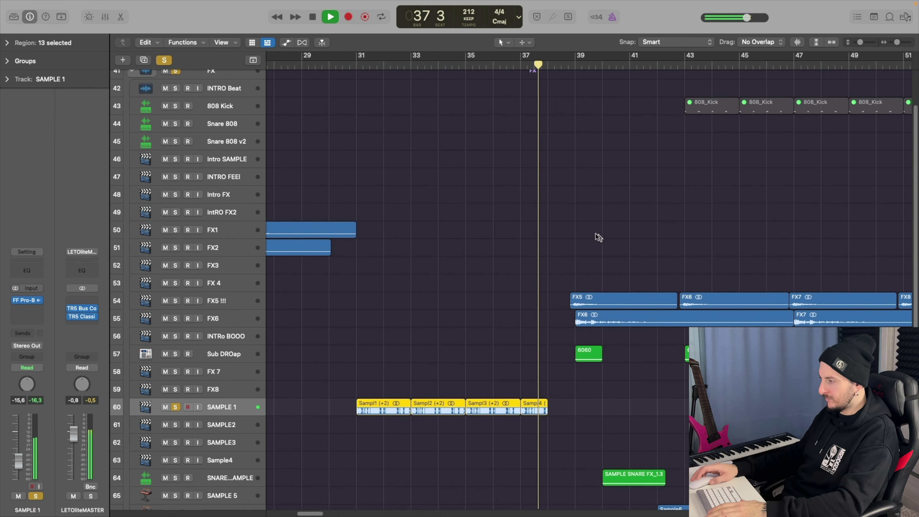
Step: Replay the section from bar 31 and examine the waveforms of the SAMPLE 1 regions up close
{"action": "double_click", "coordinate": [355, 67]}
{"action": "scroll", "coordinate": [357, 81], "scroll_direction": "up", "scroll_amount": 3}
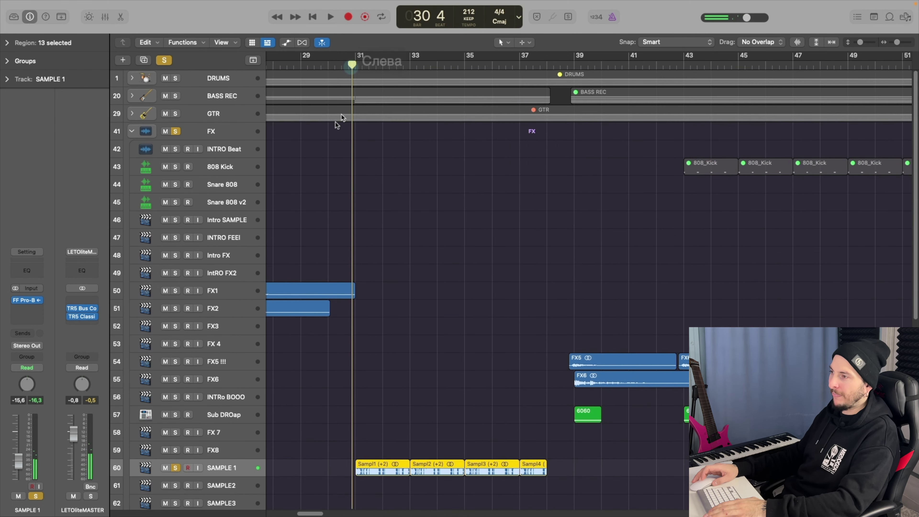
{"action": "scroll", "coordinate": [344, 228], "scroll_direction": "down", "scroll_amount": 3}
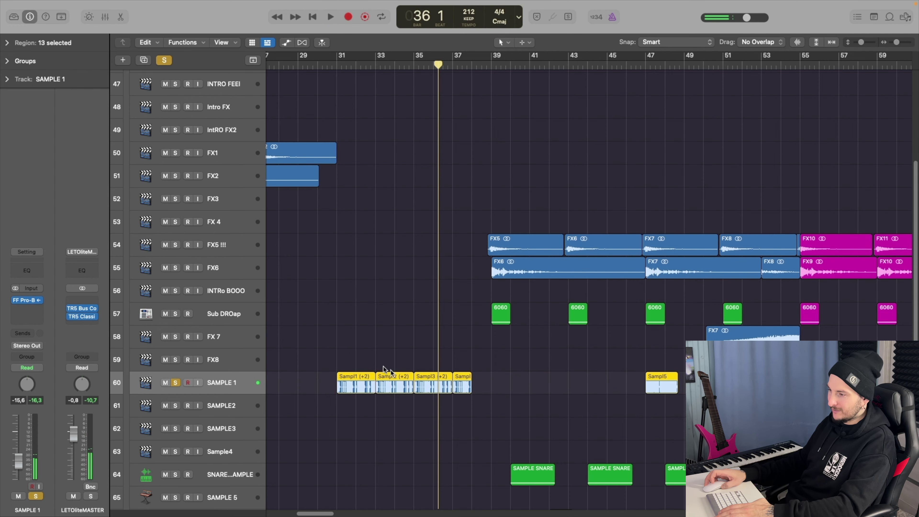
{"action": "key", "text": "super+Down"}
{"action": "key", "text": "super+Right"}
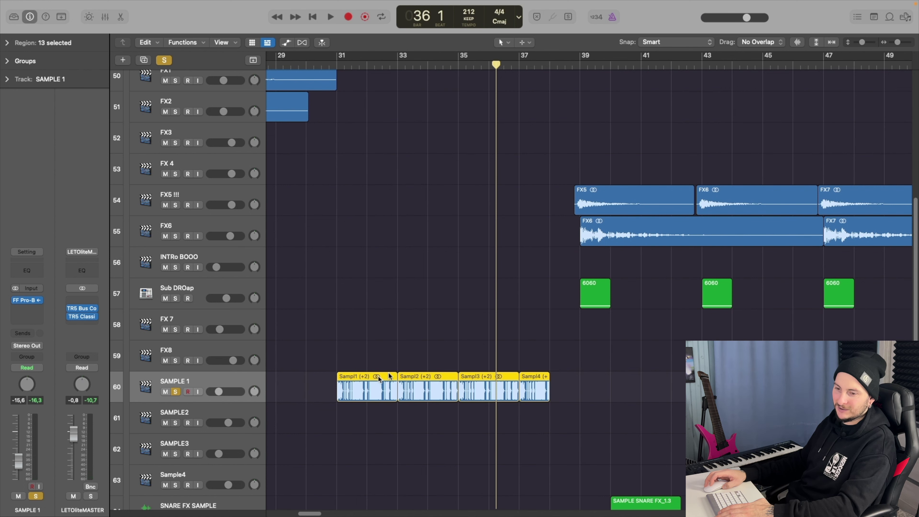
{"action": "key", "text": "super+Up"}
{"action": "key", "text": "super+Left"}
{"action": "scroll", "coordinate": [523, 76], "scroll_direction": "right", "scroll_amount": 3}
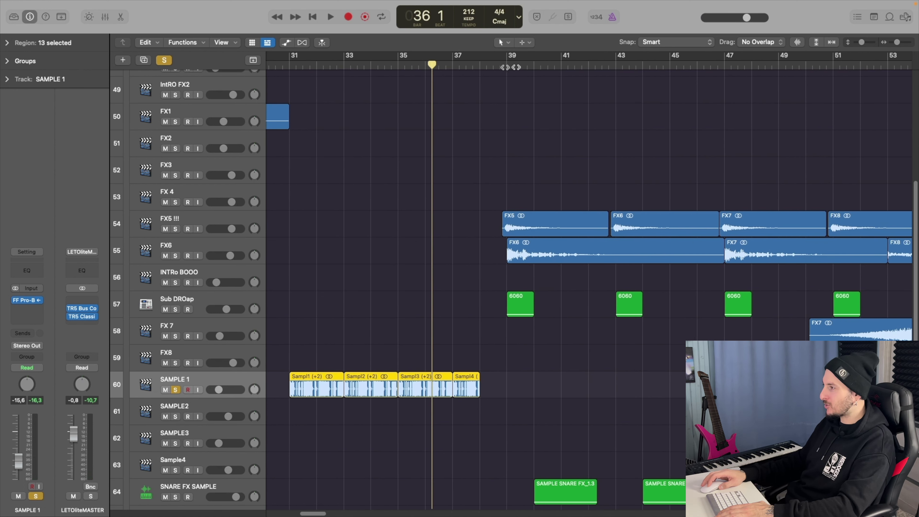
Step: Place the playhead at about bar 38 and start playback of the soloed FX stack
{"action": "left_click_drag", "start_coordinate": [488, 67], "coordinate": [511, 90]}
{"action": "scroll", "coordinate": [511, 90], "scroll_direction": "down", "scroll_amount": 4}
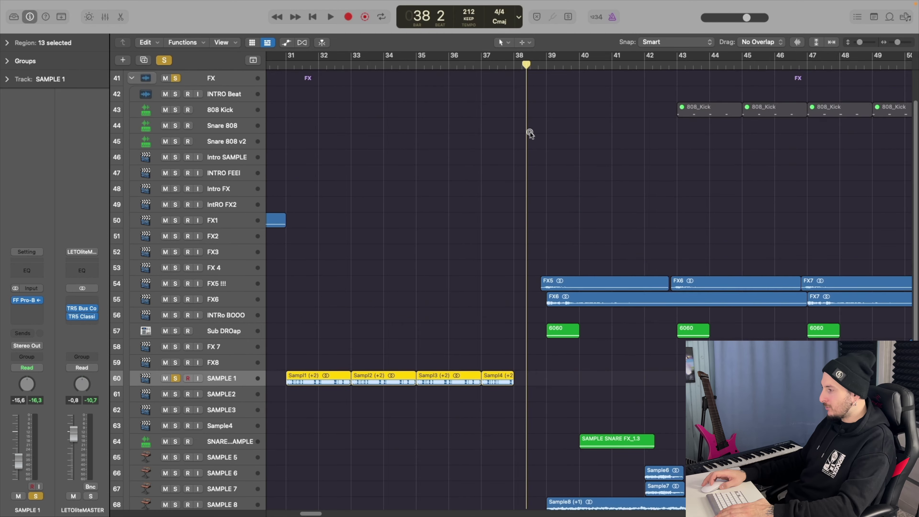
{"action": "scroll", "coordinate": [530, 134], "scroll_direction": "down", "scroll_amount": 5}
{"action": "scroll", "coordinate": [530, 134], "scroll_direction": "right", "scroll_amount": 3}
{"action": "scroll", "coordinate": [530, 135], "scroll_direction": "up", "scroll_amount": 5}
{"action": "scroll", "coordinate": [531, 135], "scroll_direction": "down", "scroll_amount": 3}
{"action": "scroll", "coordinate": [531, 135], "scroll_direction": "right", "scroll_amount": 1}
{"action": "key", "text": "space"}
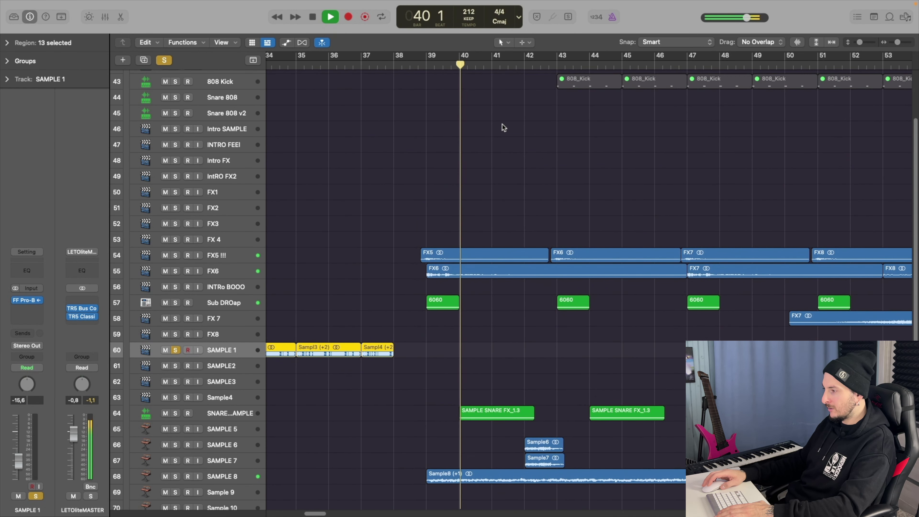
Step: Follow the FX, Sub DROap and sample regions during playback up to bar 54
{"action": "scroll", "coordinate": [495, 169], "scroll_direction": "down", "scroll_amount": 3}
{"action": "scroll", "coordinate": [497, 169], "scroll_direction": "right", "scroll_amount": 1}
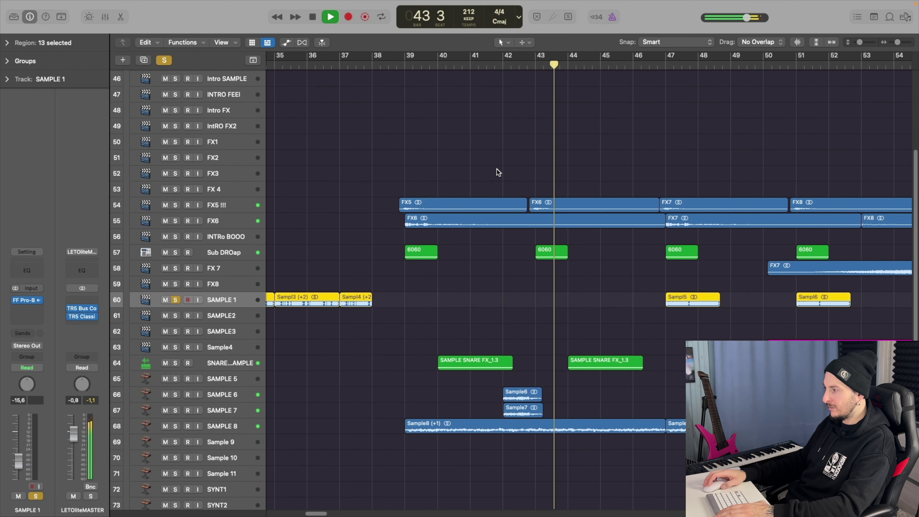
{"action": "scroll", "coordinate": [498, 170], "scroll_direction": "down", "scroll_amount": 2}
{"action": "scroll", "coordinate": [498, 170], "scroll_direction": "right", "scroll_amount": 2}
{"action": "scroll", "coordinate": [498, 170], "scroll_direction": "up", "scroll_amount": 1}
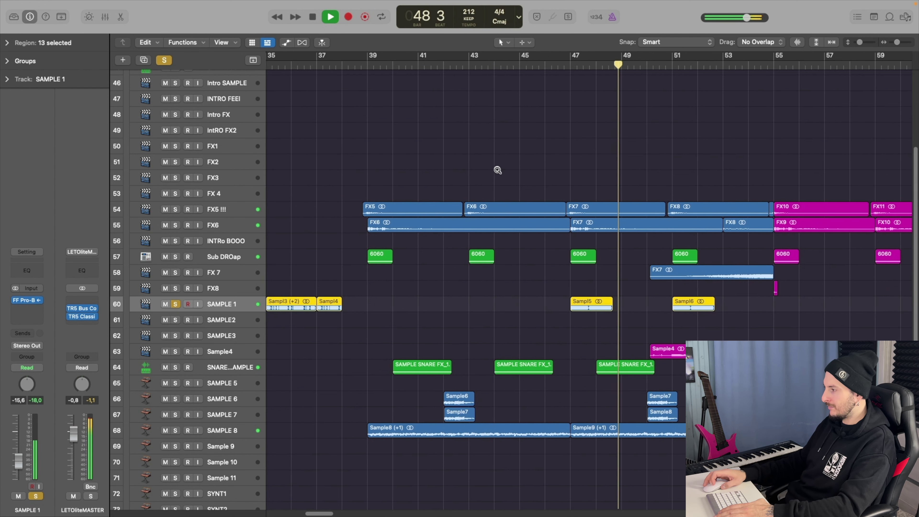
{"action": "scroll", "coordinate": [497, 169], "scroll_direction": "down", "scroll_amount": 3}
{"action": "scroll", "coordinate": [497, 169], "scroll_direction": "right", "scroll_amount": 2}
{"action": "scroll", "coordinate": [497, 169], "scroll_direction": "down", "scroll_amount": 1}
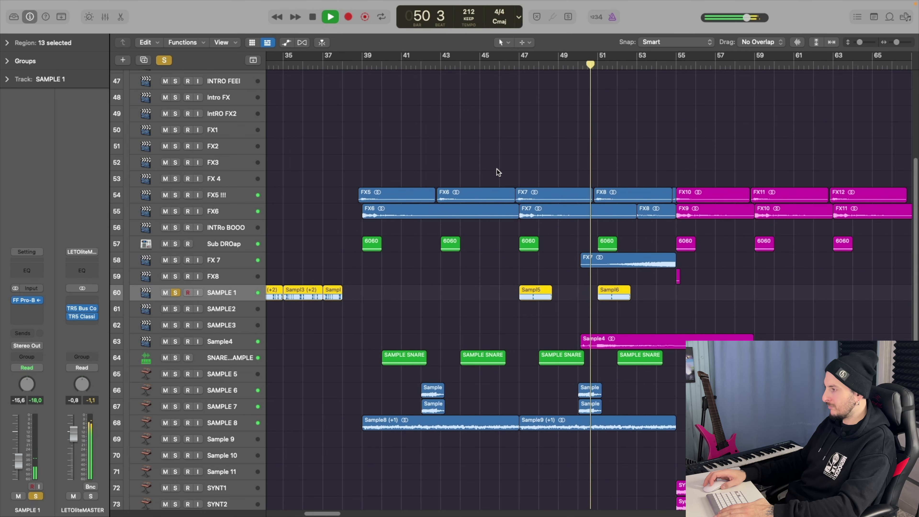
{"action": "scroll", "coordinate": [497, 173], "scroll_direction": "right", "scroll_amount": 5}
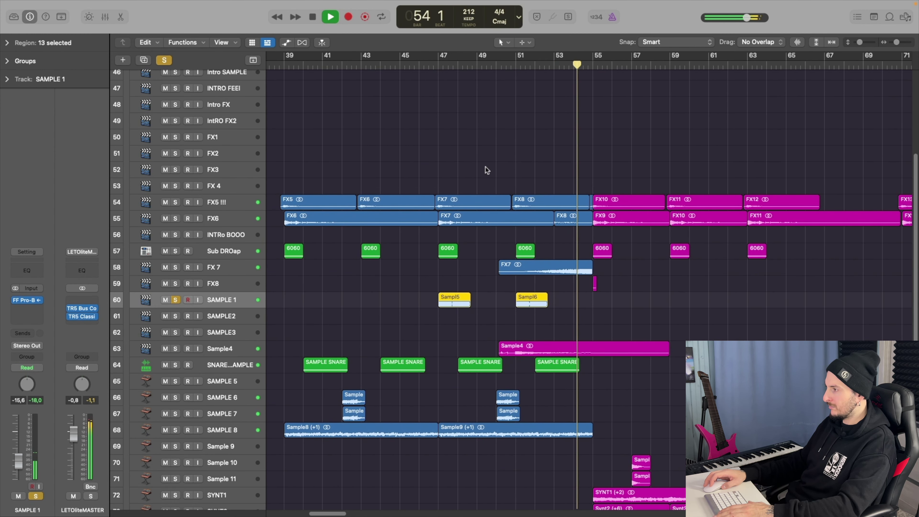
Step: Solo the DRUMS stack together with FX and set the playhead to bar 37, beat 3
{"action": "scroll", "coordinate": [429, 121], "scroll_direction": "left", "scroll_amount": 4}
{"action": "scroll", "coordinate": [429, 121], "scroll_direction": "up", "scroll_amount": 7}
{"action": "left_click", "coordinate": [176, 75]}
{"action": "left_click", "coordinate": [356, 65]}
{"action": "scroll", "coordinate": [427, 271], "scroll_direction": "down", "scroll_amount": 8}
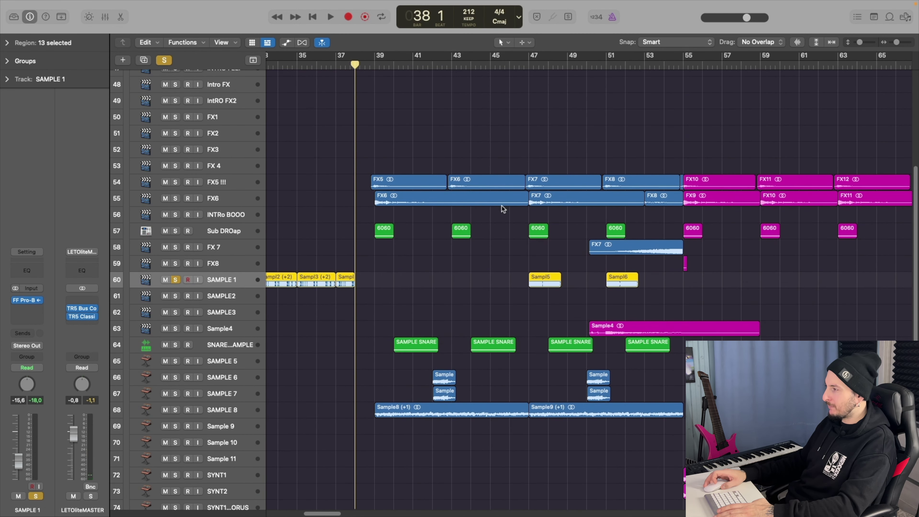
{"action": "left_click", "coordinate": [341, 69]}
{"action": "scroll", "coordinate": [560, 264], "scroll_direction": "up", "scroll_amount": 5}
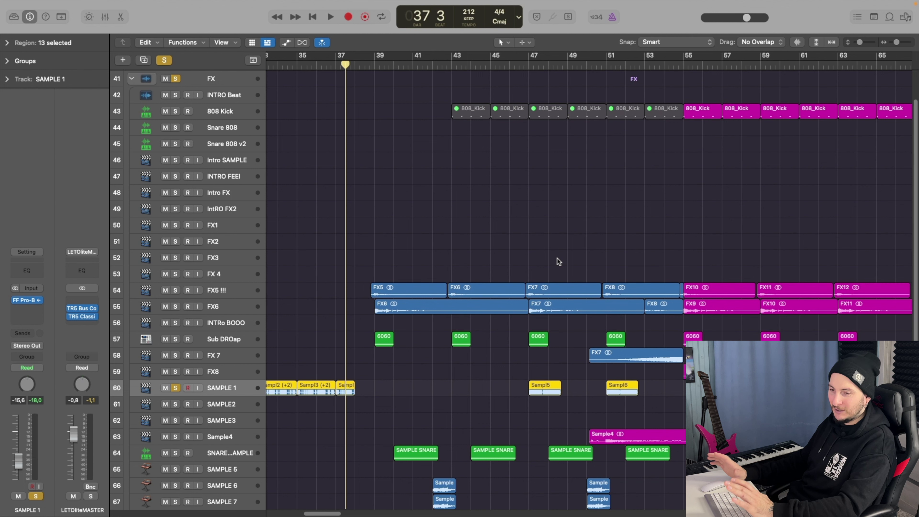
Step: Play the drums with the FX and sample tracks from bar 37 to the end of bar 54
{"action": "key", "text": "space"}
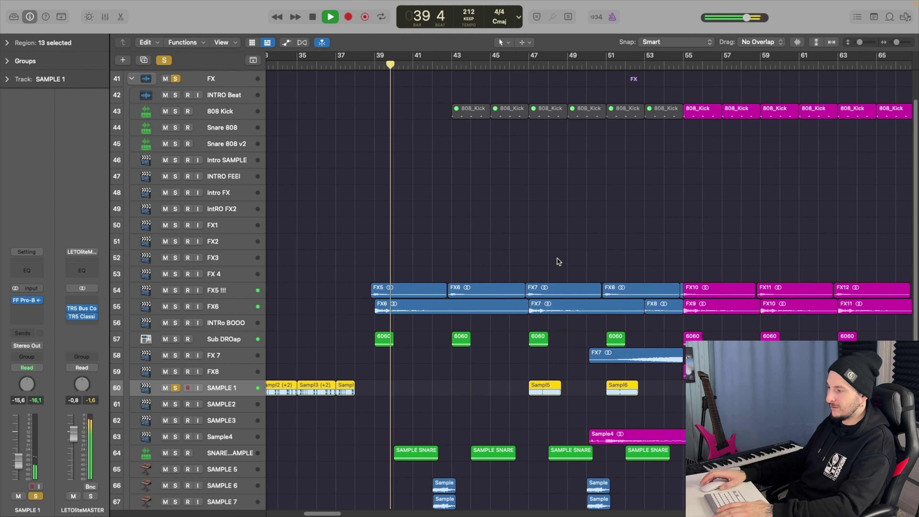
{"action": "scroll", "coordinate": [559, 261], "scroll_direction": "down", "scroll_amount": 2}
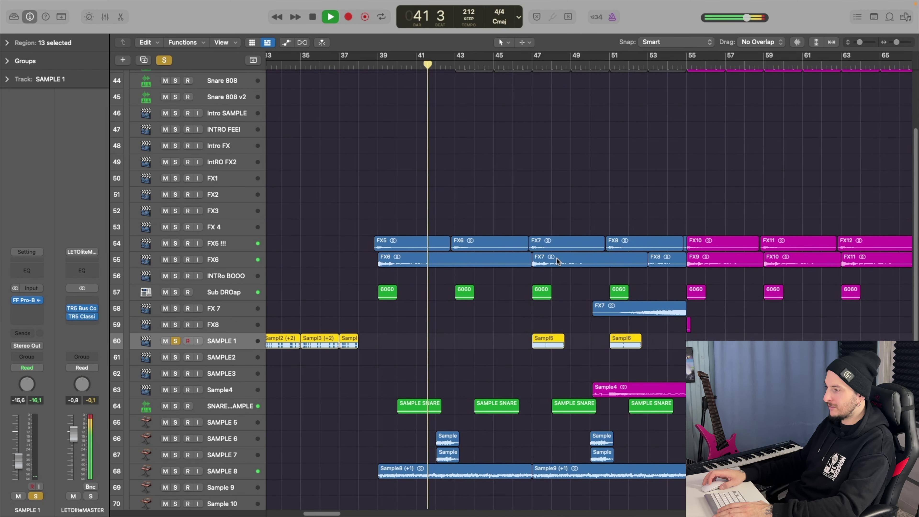
{"action": "scroll", "coordinate": [558, 261], "scroll_direction": "down", "scroll_amount": 2}
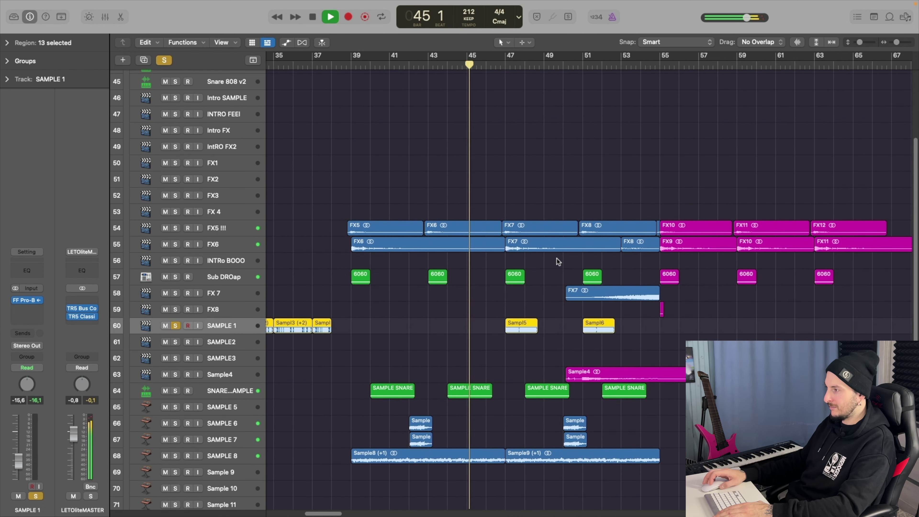
{"action": "scroll", "coordinate": [559, 262], "scroll_direction": "down", "scroll_amount": 2}
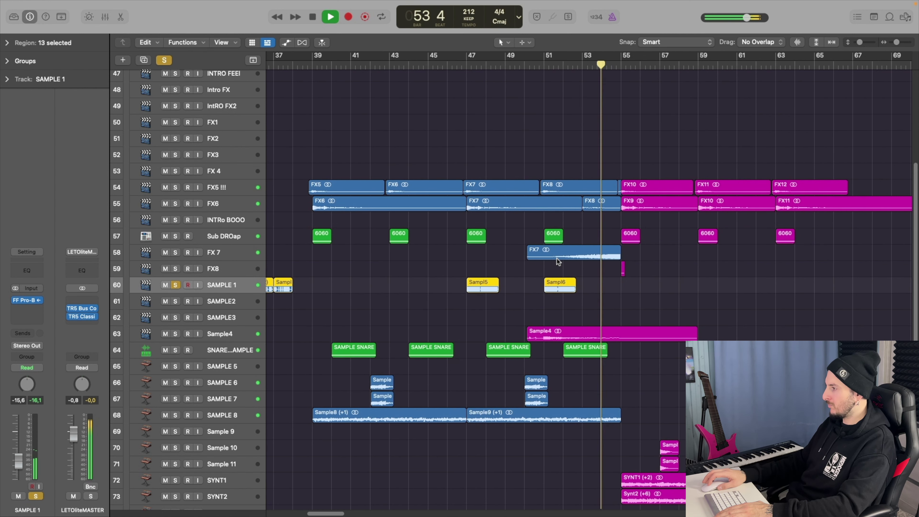
{"action": "key", "text": "space"}
Step: Play the drums and FX stack from bar 55 to bar 69, examining the Sample 9–11, SYNT and Grand Piano regions
{"action": "scroll", "coordinate": [470, 138], "scroll_direction": "right", "scroll_amount": 6}
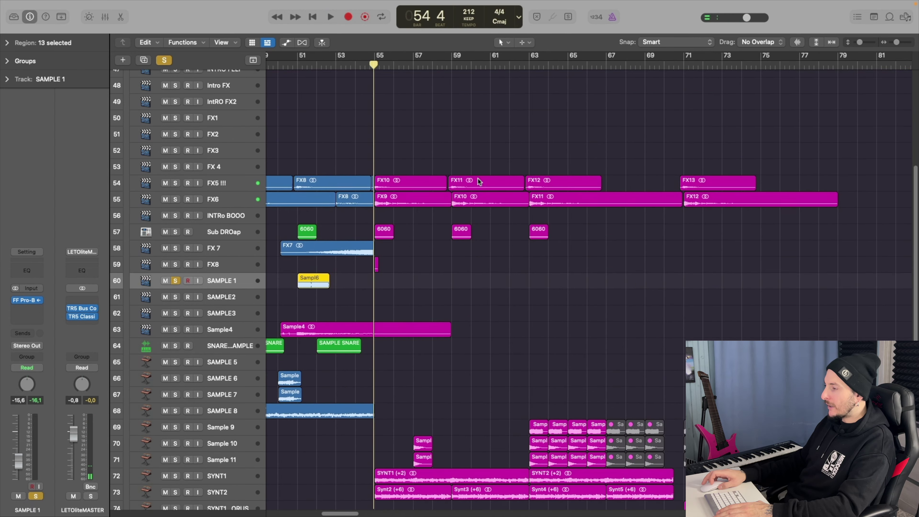
{"action": "scroll", "coordinate": [452, 152], "scroll_direction": "down", "scroll_amount": 5}
{"action": "scroll", "coordinate": [452, 154], "scroll_direction": "up", "scroll_amount": 10}
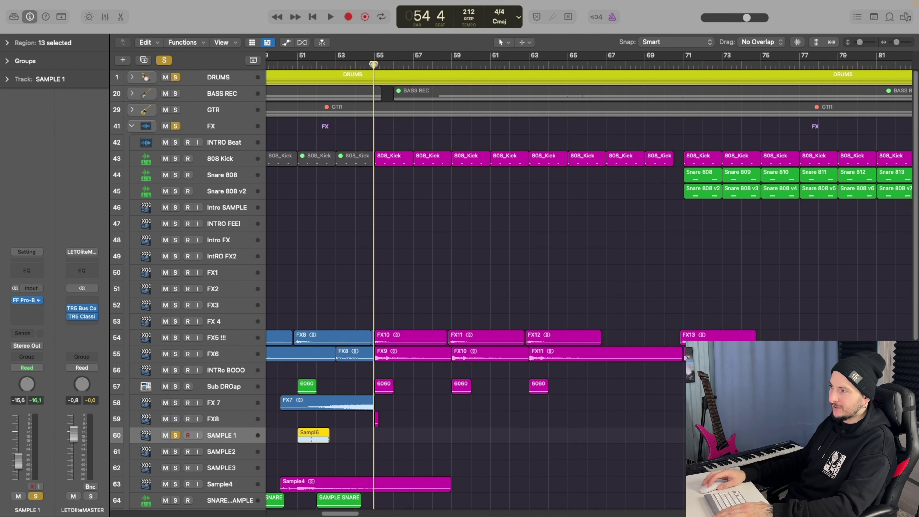
{"action": "scroll", "coordinate": [447, 132], "scroll_direction": "down", "scroll_amount": 10}
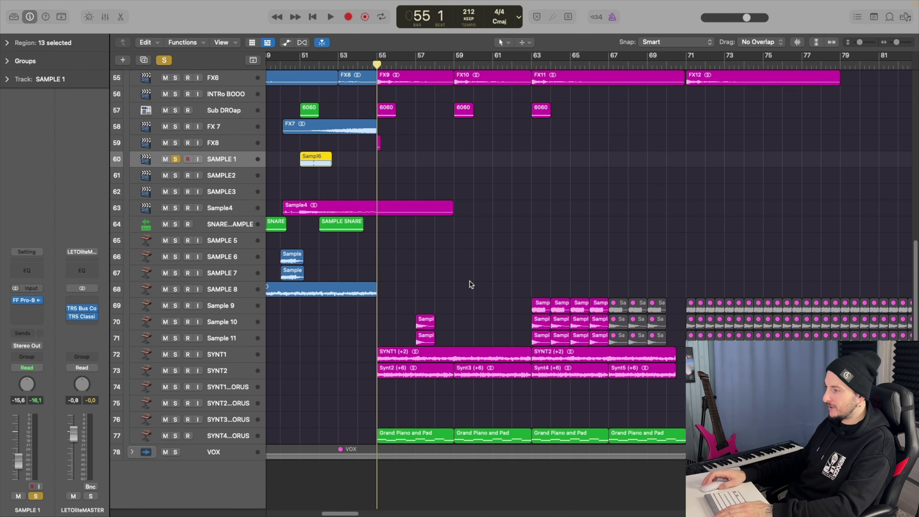
{"action": "scroll", "coordinate": [543, 285], "scroll_direction": "up", "scroll_amount": 2}
{"action": "key", "text": "space"}
{"action": "scroll", "coordinate": [542, 286], "scroll_direction": "down", "scroll_amount": 4}
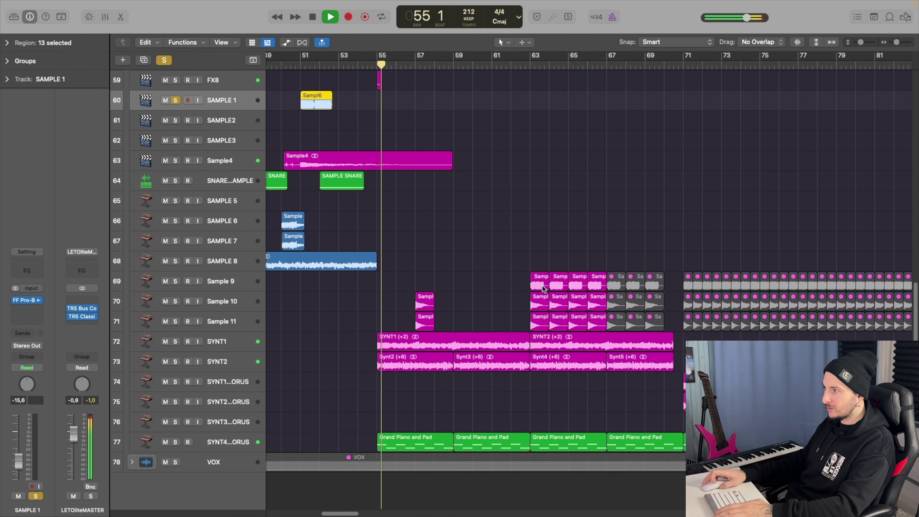
{"action": "key", "text": "super+Right"}
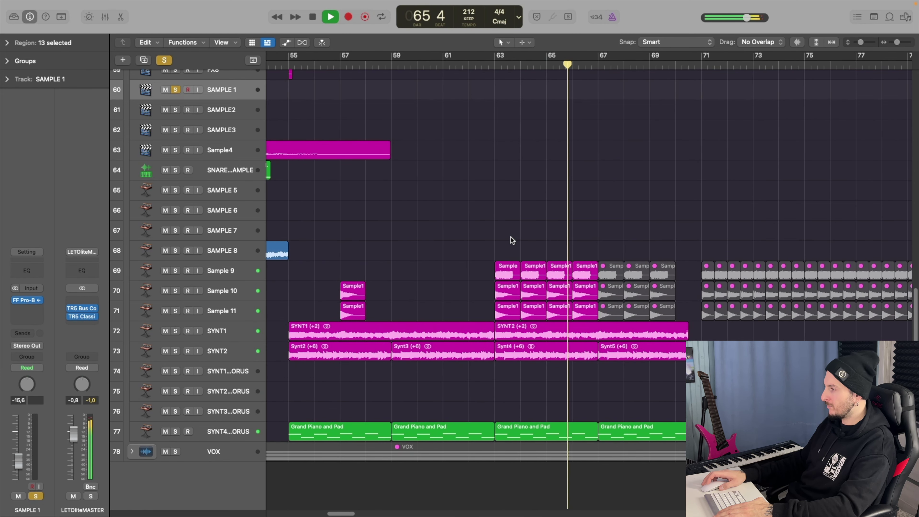
{"action": "scroll", "coordinate": [511, 237], "scroll_direction": "left", "scroll_amount": 5}
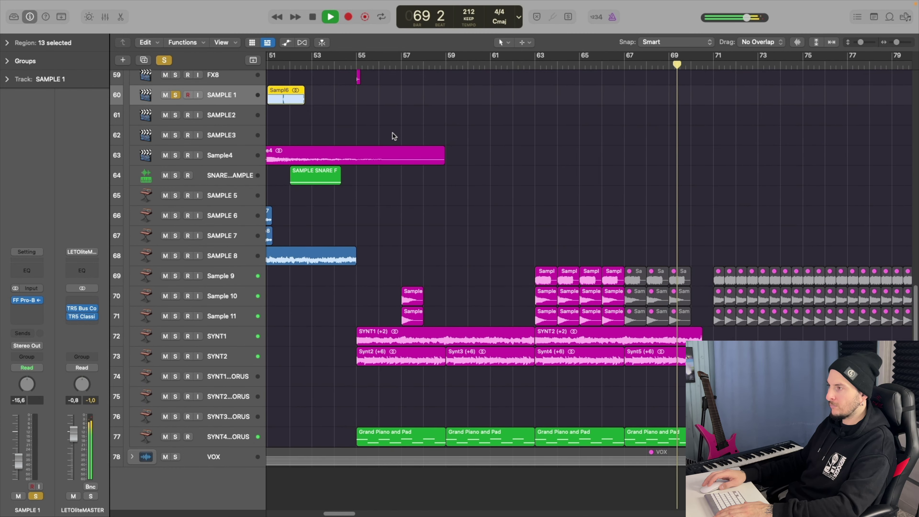
{"action": "key", "text": "space"}
Step: Switch the solo from the DRUMS and FX stacks to the SYNT1 track and listen to it from bar 55
{"action": "scroll", "coordinate": [184, 169], "scroll_direction": "up", "scroll_amount": 15}
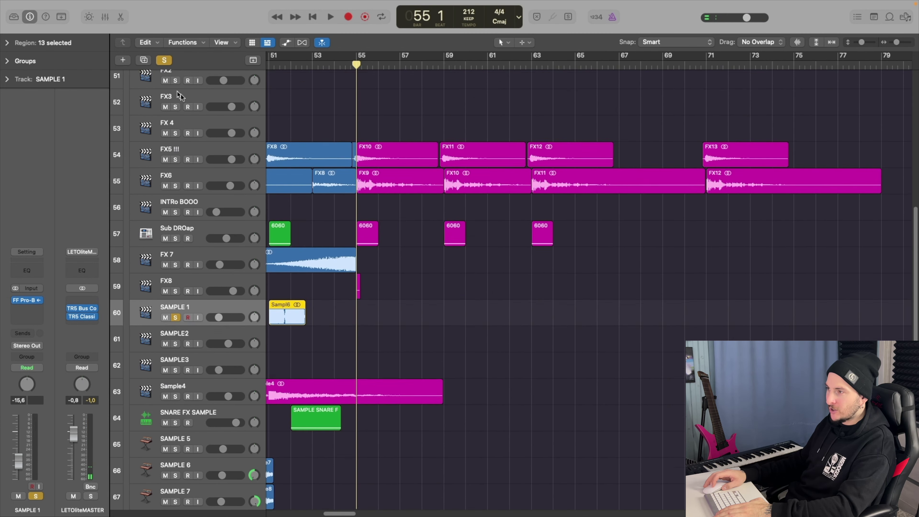
{"action": "left_click", "coordinate": [182, 166]}
{"action": "scroll", "coordinate": [362, 199], "scroll_direction": "down", "scroll_amount": 20}
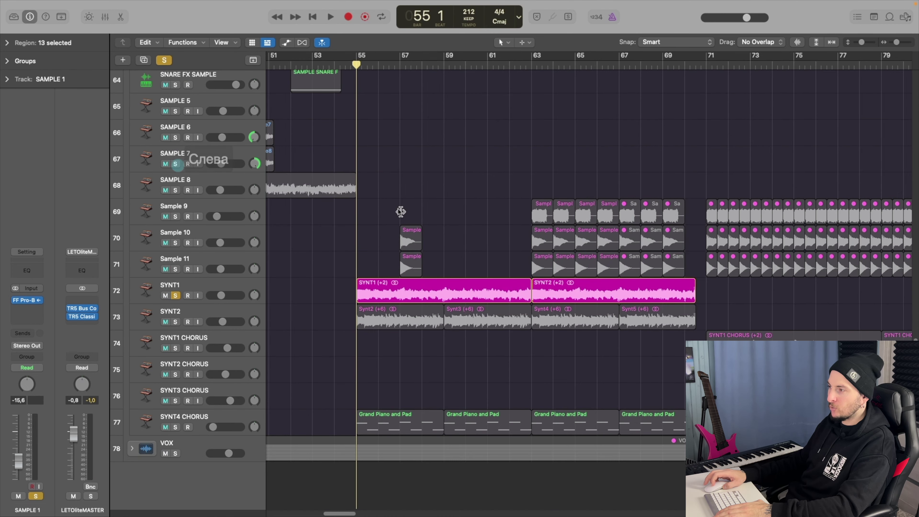
{"action": "scroll", "coordinate": [324, 237], "scroll_direction": "right", "scroll_amount": 2}
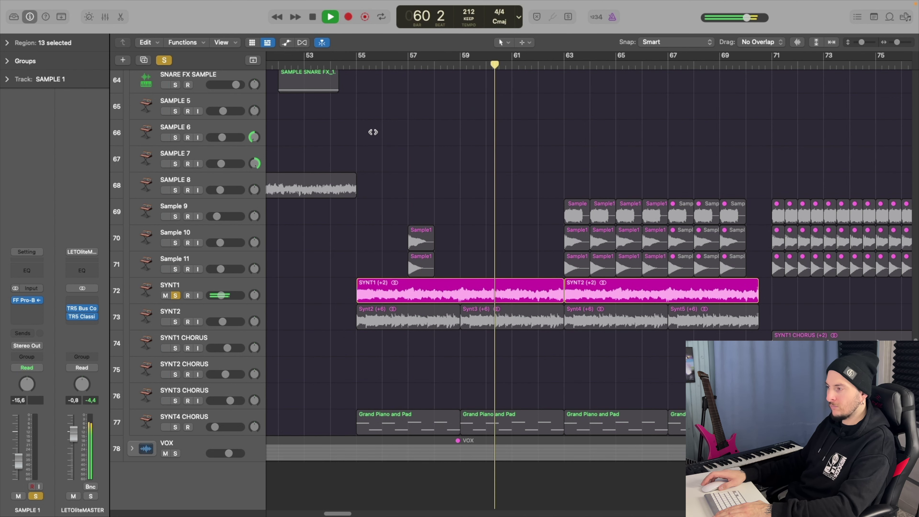
{"action": "scroll", "coordinate": [396, 160], "scroll_direction": "up", "scroll_amount": 20}
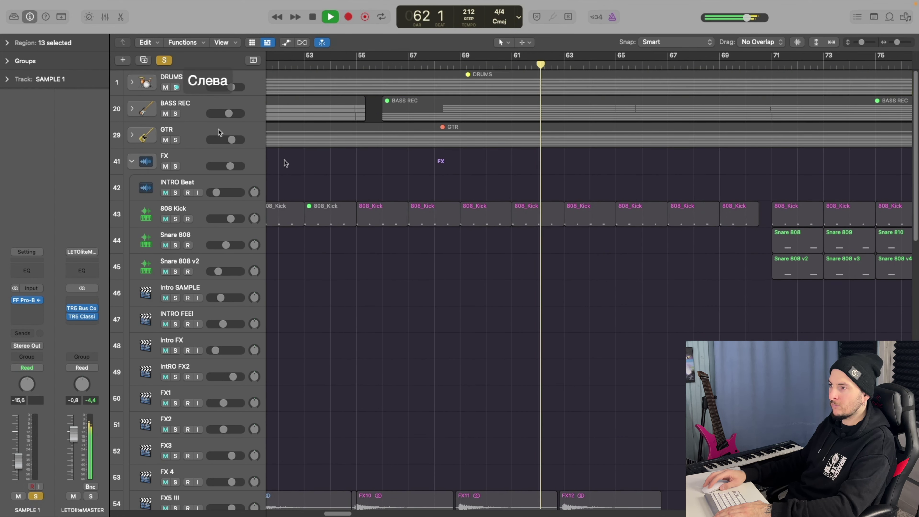
{"action": "scroll", "coordinate": [275, 148], "scroll_direction": "down", "scroll_amount": 20}
{"action": "key", "text": "space"}
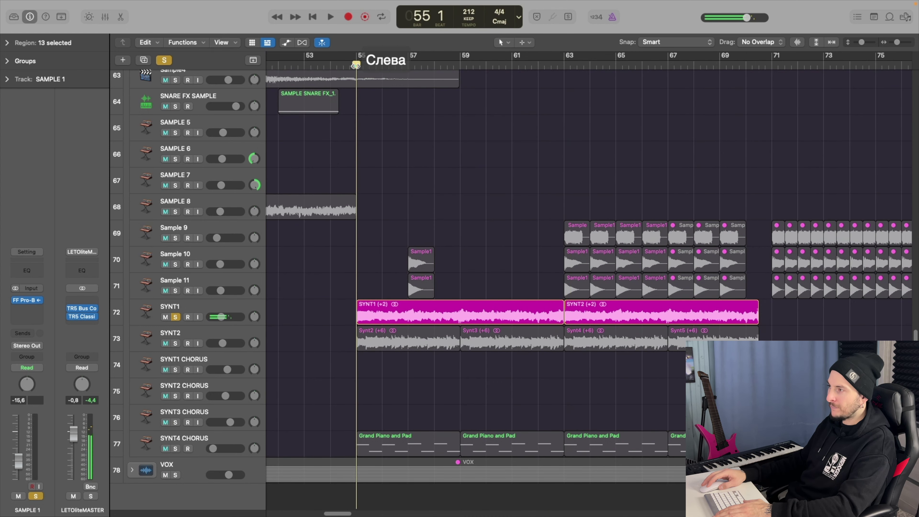
Step: Solo SYNT2 instead of SYNT1 and listen to it from bar 55 to bar 63
{"action": "left_click", "coordinate": [175, 343]}
{"action": "left_click", "coordinate": [175, 318]}
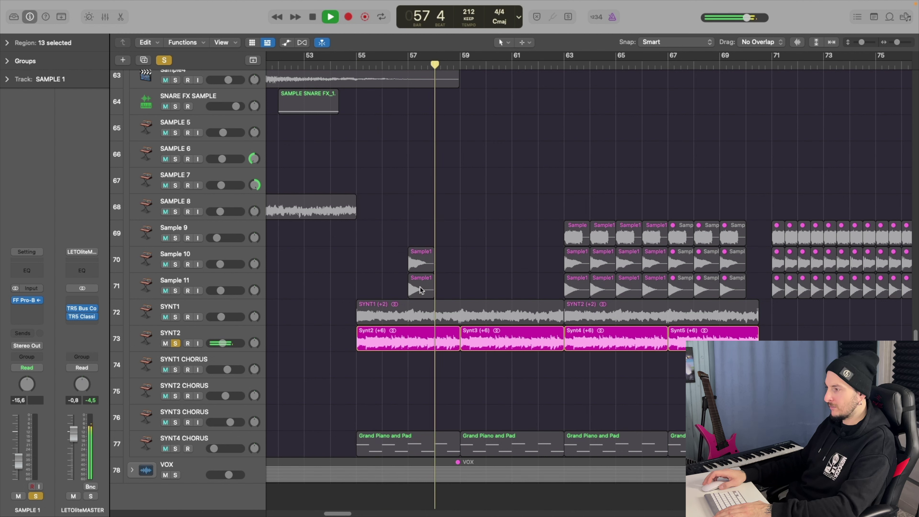
{"action": "scroll", "coordinate": [449, 313], "scroll_direction": "right", "scroll_amount": 1}
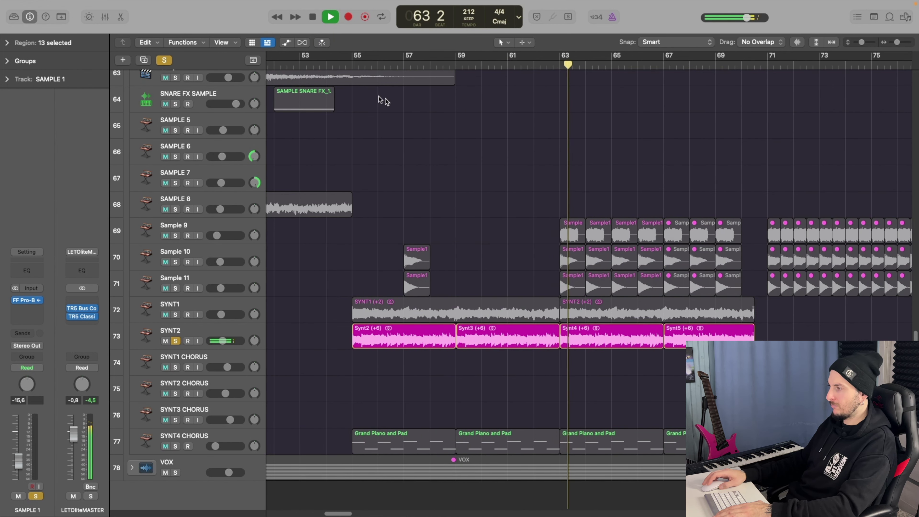
{"action": "key", "text": "space"}
Step: Solo SYNT1 alongside SYNT2 and play both synth tracks together from bar 55 to bar 63
{"action": "left_click", "coordinate": [175, 315]}
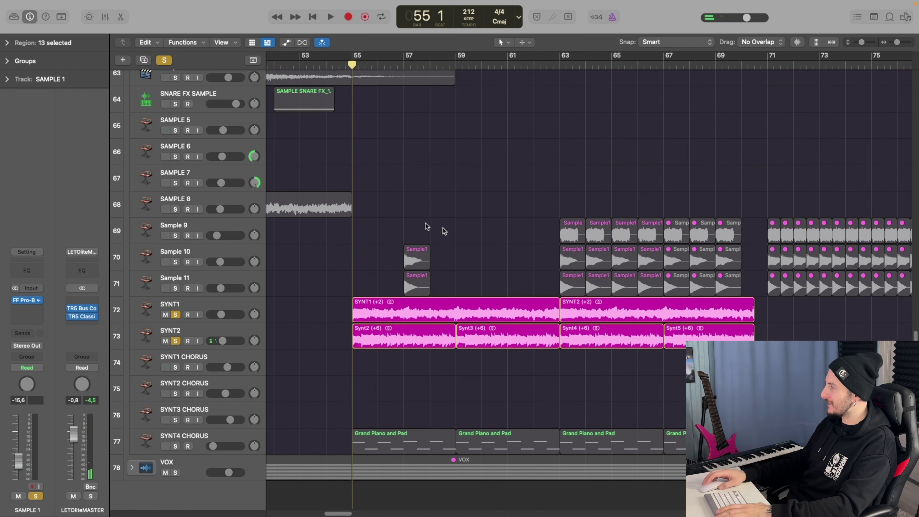
{"action": "key", "text": "space"}
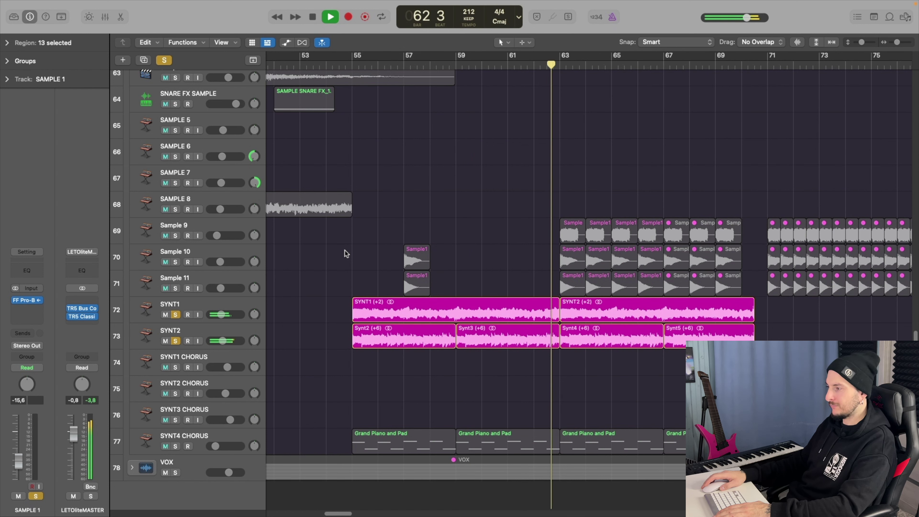
{"action": "key", "text": "space"}
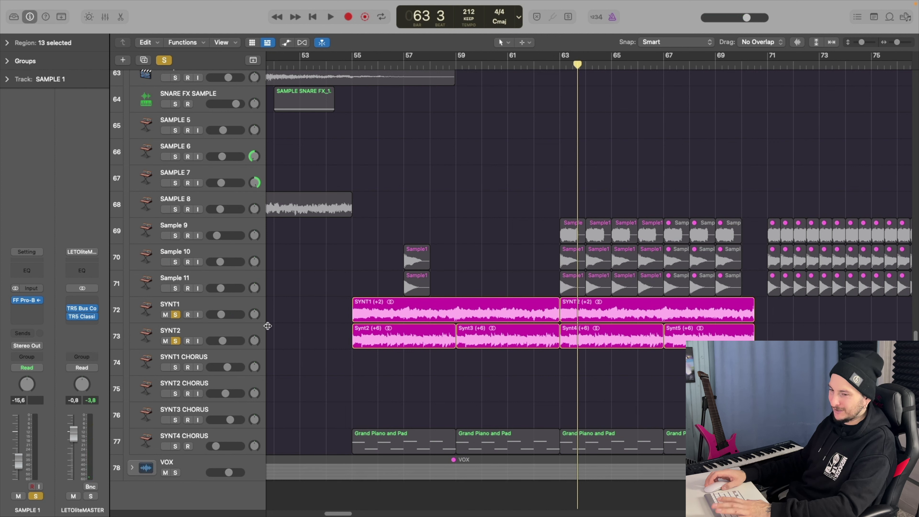
Step: Switch the solo from the SYNT tracks to SYNT4 CHORUS and play it from bar 63
{"action": "left_click", "coordinate": [175, 315]}
{"action": "left_click", "coordinate": [176, 446]}
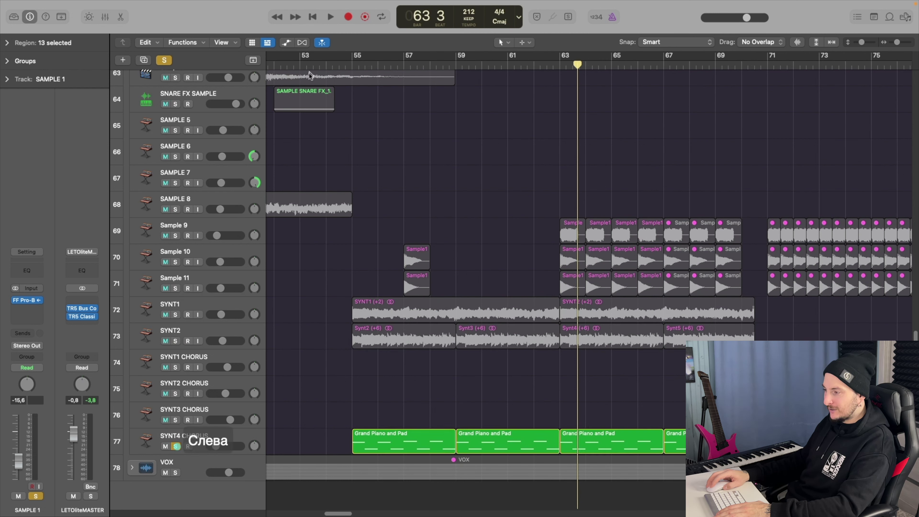
{"action": "left_click", "coordinate": [350, 66]}
{"action": "left_click", "coordinate": [529, 68]}
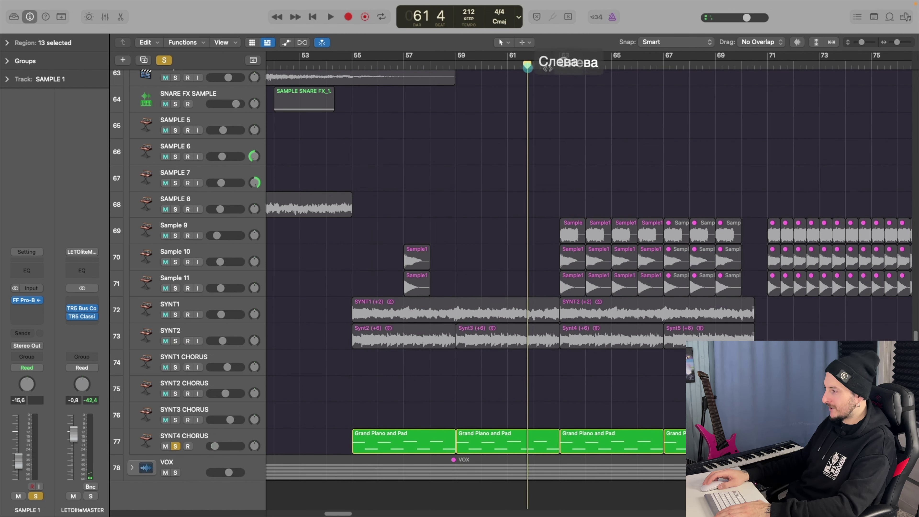
{"action": "left_click", "coordinate": [554, 67]}
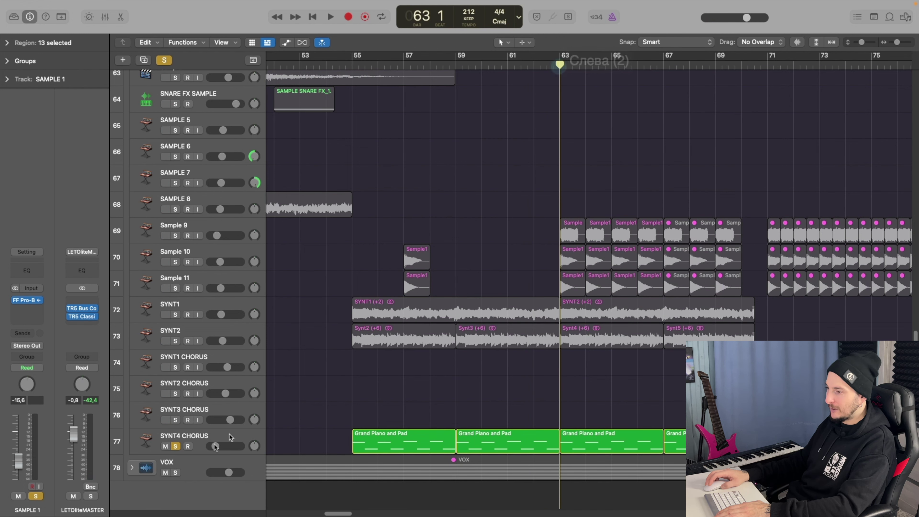
{"action": "scroll", "coordinate": [556, 164], "scroll_direction": "right", "scroll_amount": 5}
{"action": "key", "text": "space"}
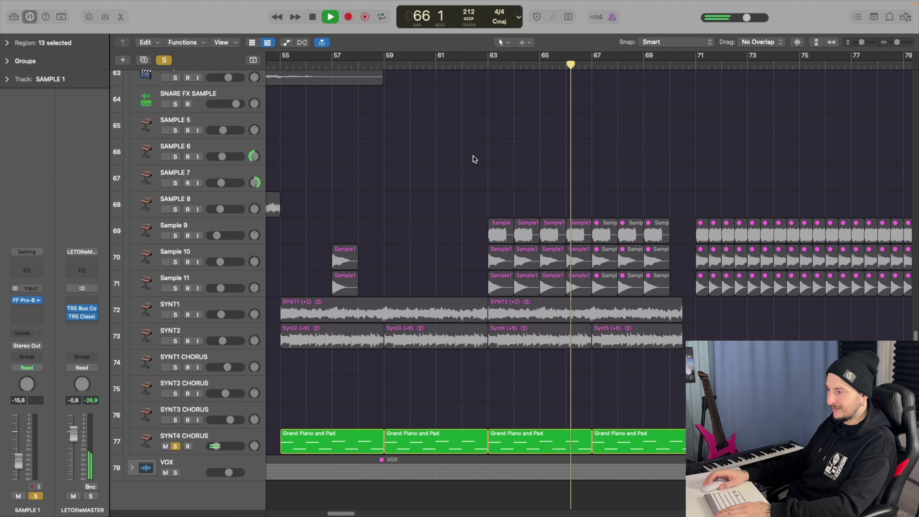
Step: Open the ES2 instrument on the SYNT4 CHORUS track, examine its settings and close it
{"action": "left_click", "coordinate": [197, 437]}
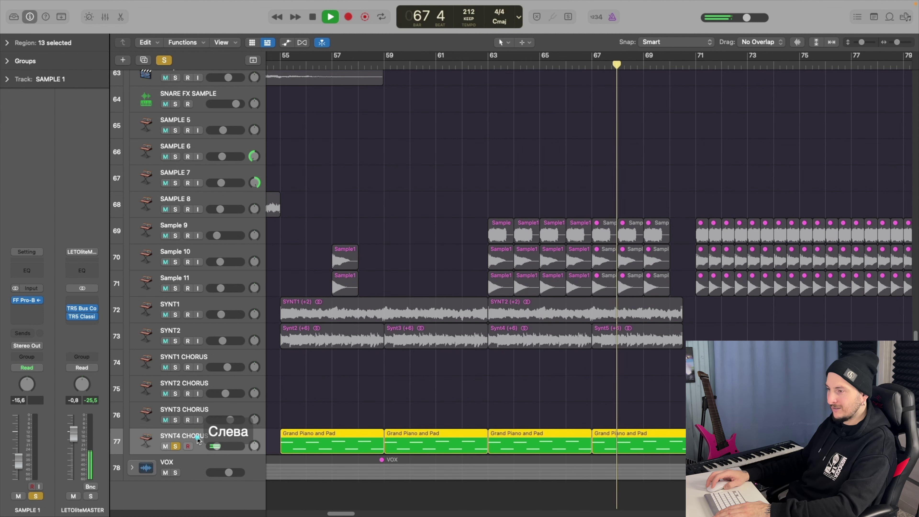
{"action": "left_click", "coordinate": [26, 249]}
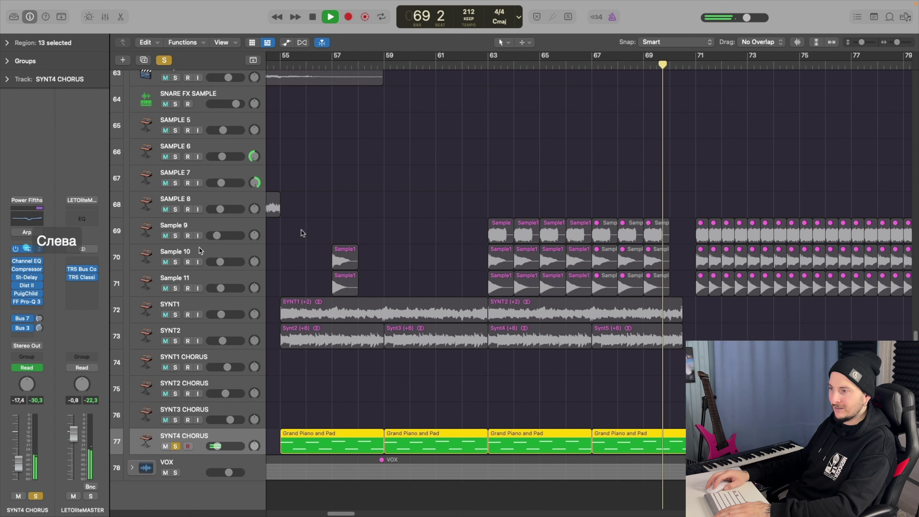
{"action": "left_click_drag", "start_coordinate": [513, 127], "coordinate": [465, 95]}
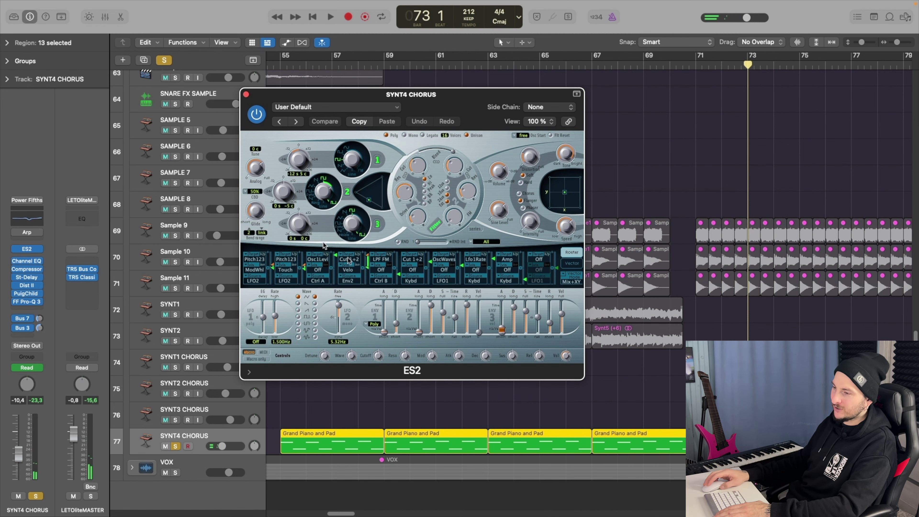
{"action": "left_click", "coordinate": [247, 95]}
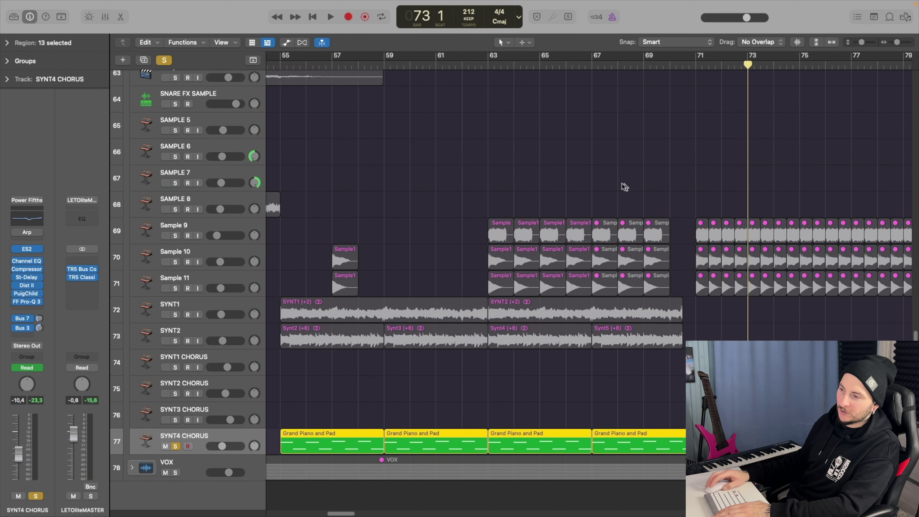
Step: Play the soloed SYNT4 CHORUS track from bar 73 and examine its Grand Piano and Pad regions, then stop playback
{"action": "scroll", "coordinate": [619, 186], "scroll_direction": "right", "scroll_amount": 5}
{"action": "key", "text": "space"}
{"action": "scroll", "coordinate": [544, 186], "scroll_direction": "right", "scroll_amount": 2}
{"action": "scroll", "coordinate": [542, 185], "scroll_direction": "left", "scroll_amount": 5}
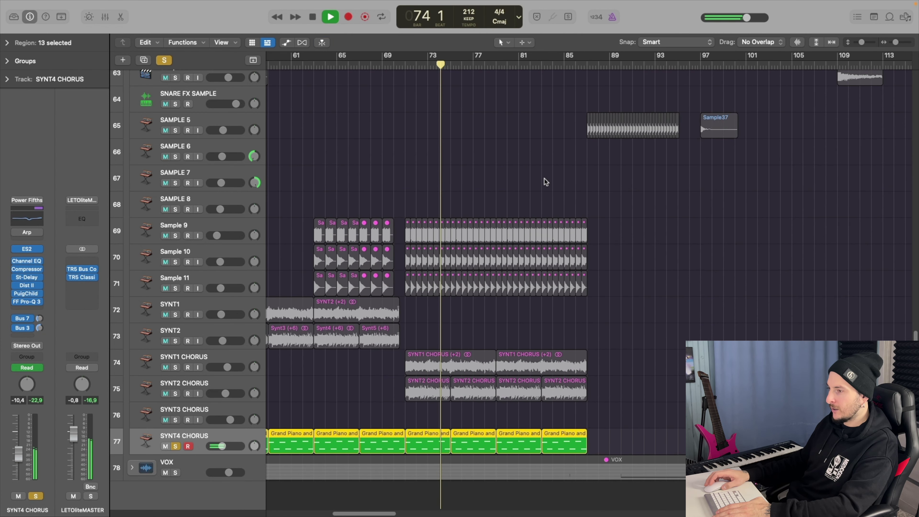
{"action": "scroll", "coordinate": [546, 182], "scroll_direction": "up", "scroll_amount": 6}
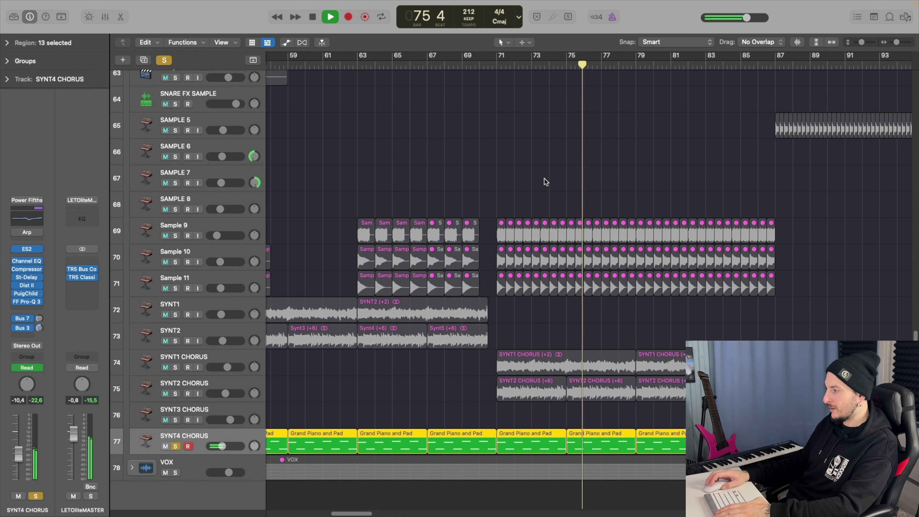
{"action": "scroll", "coordinate": [322, 216], "scroll_direction": "right", "scroll_amount": 1}
{"action": "scroll", "coordinate": [322, 215], "scroll_direction": "left", "scroll_amount": 7}
{"action": "key", "text": "space"}
Step: Return the playhead to bar 55, solo the FX stack and examine its 808, snare and FX regions
{"action": "left_click", "coordinate": [458, 65]}
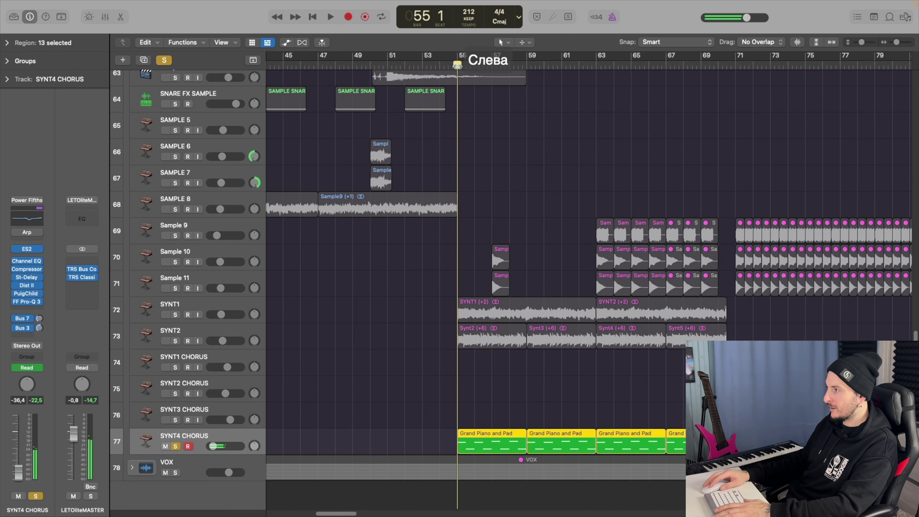
{"action": "left_click", "coordinate": [322, 42]}
{"action": "scroll", "coordinate": [325, 176], "scroll_direction": "up", "scroll_amount": 20}
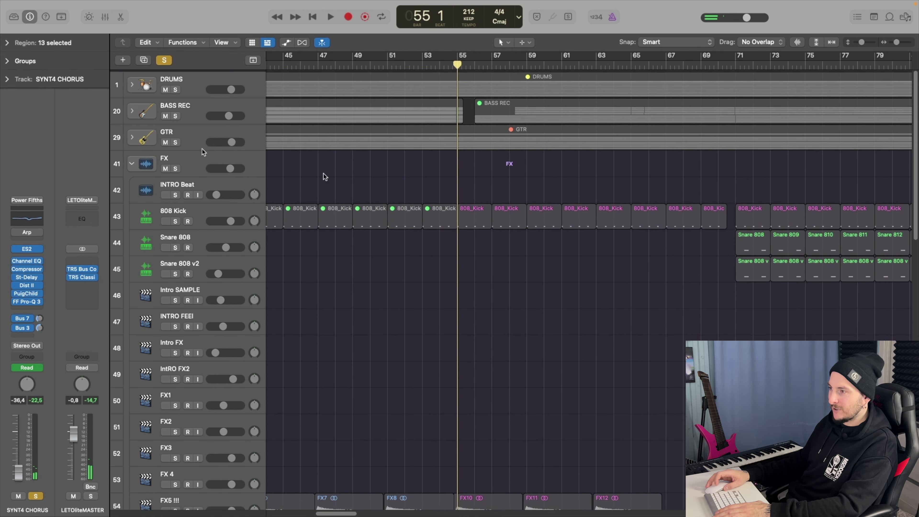
{"action": "scroll", "coordinate": [325, 177], "scroll_direction": "right", "scroll_amount": 5}
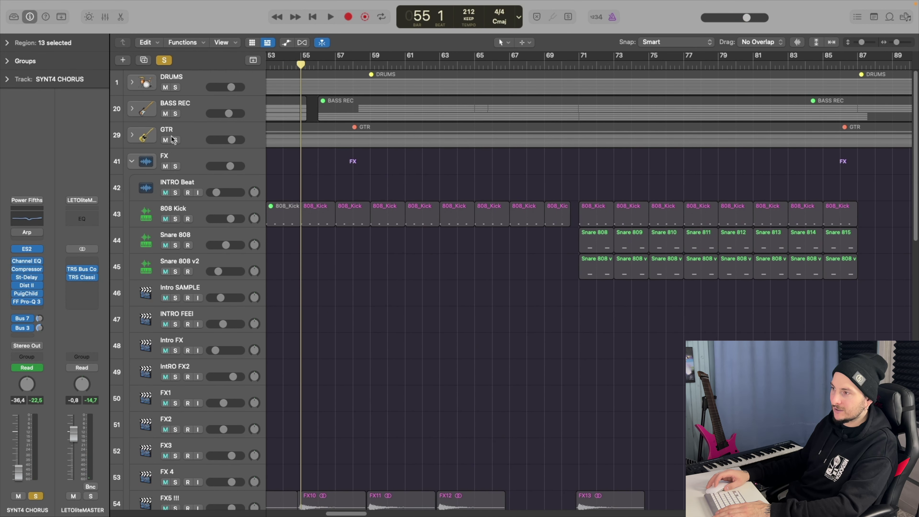
{"action": "left_click", "coordinate": [175, 166]}
{"action": "scroll", "coordinate": [543, 175], "scroll_direction": "down", "scroll_amount": 10}
{"action": "scroll", "coordinate": [554, 174], "scroll_direction": "left", "scroll_amount": 3}
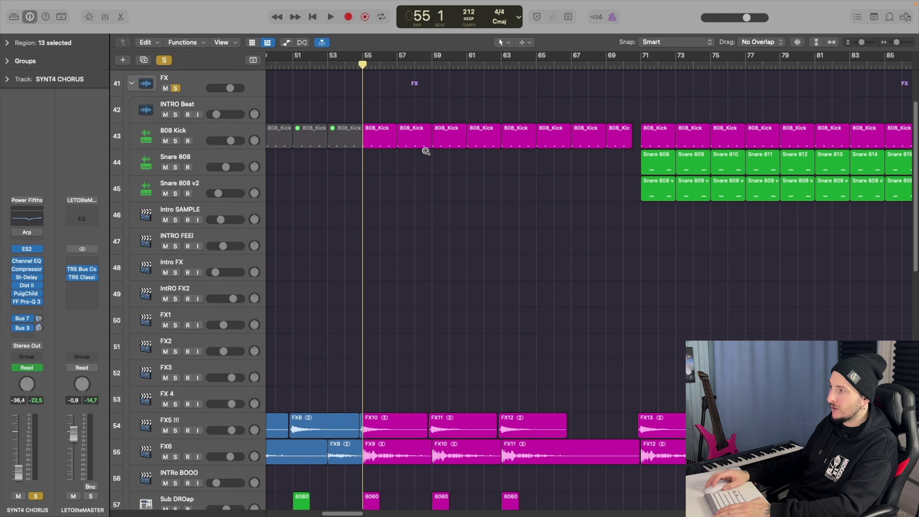
{"action": "scroll", "coordinate": [426, 152], "scroll_direction": "up", "scroll_amount": 3}
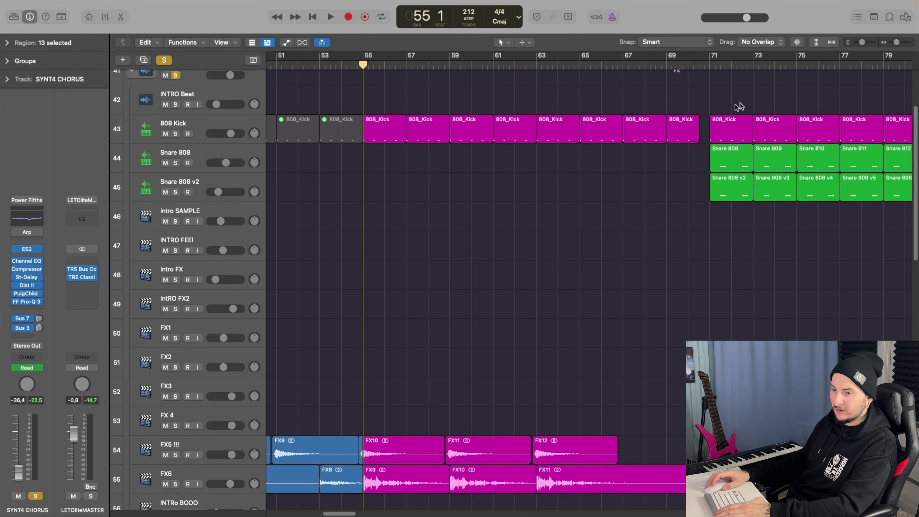
Step: Solo the 808 Kick, Snare 808 and Snare 808 v2 tracks and play them from bar 71
{"action": "scroll", "coordinate": [739, 105], "scroll_direction": "right", "scroll_amount": 2}
{"action": "scroll", "coordinate": [716, 154], "scroll_direction": "right", "scroll_amount": 3}
{"action": "left_click", "coordinate": [605, 64]}
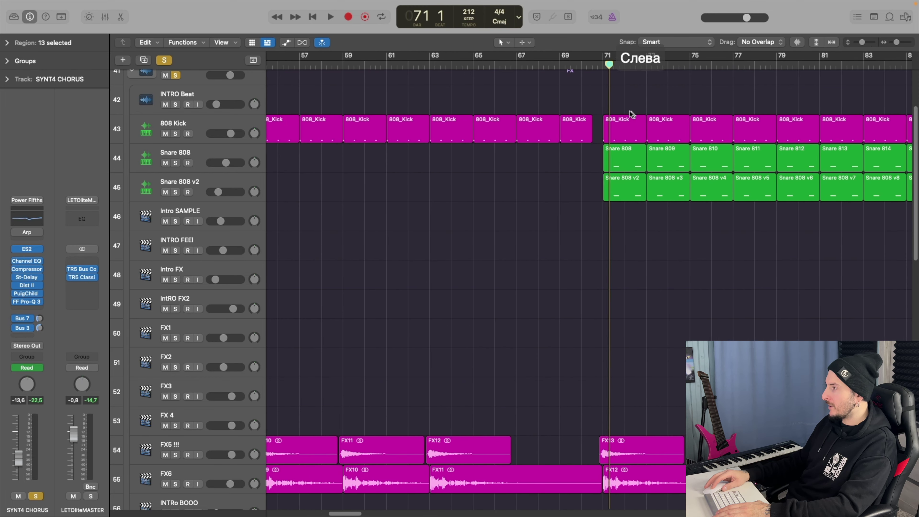
{"action": "scroll", "coordinate": [630, 114], "scroll_direction": "right", "scroll_amount": 2}
{"action": "left_click_drag", "start_coordinate": [175, 134], "coordinate": [177, 183]}
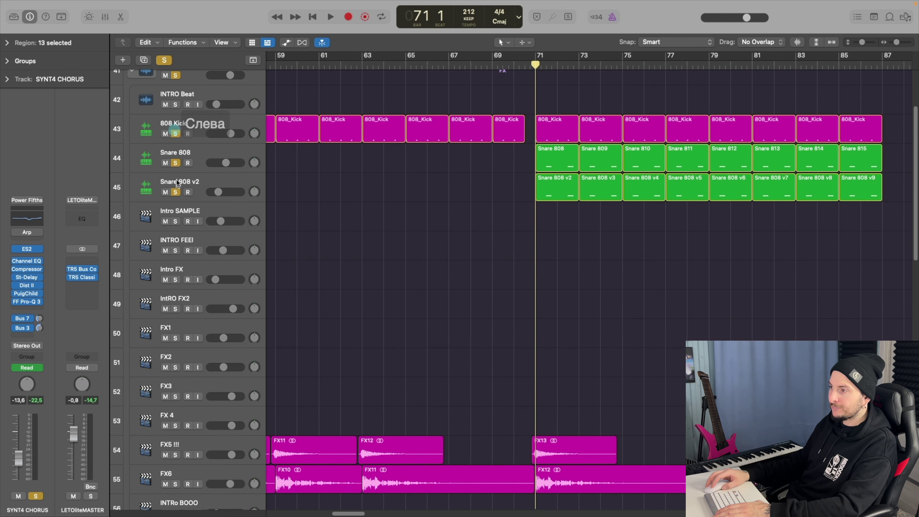
{"action": "key", "text": "space"}
{"action": "scroll", "coordinate": [511, 164], "scroll_direction": "right", "scroll_amount": 7}
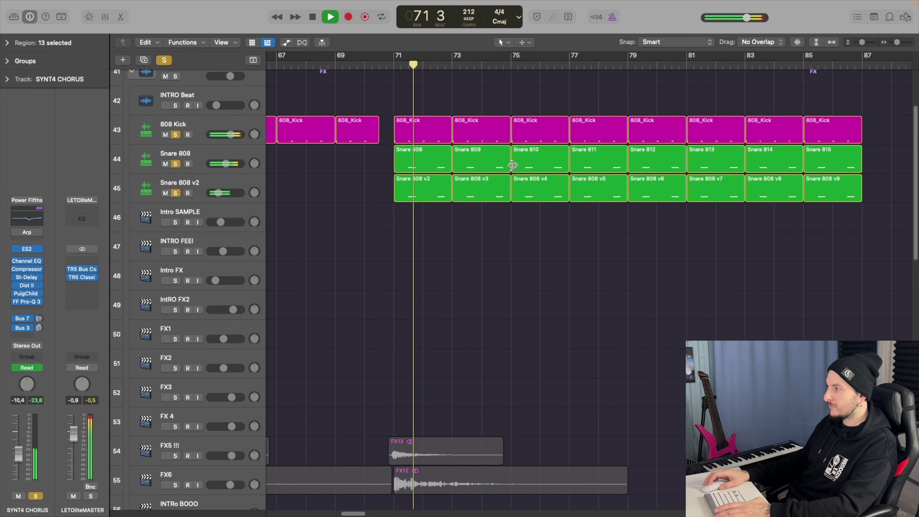
Step: Select the Snare 808 track and examine the kick and snare regions during playback, then stop
{"action": "scroll", "coordinate": [479, 167], "scroll_direction": "up", "scroll_amount": 4}
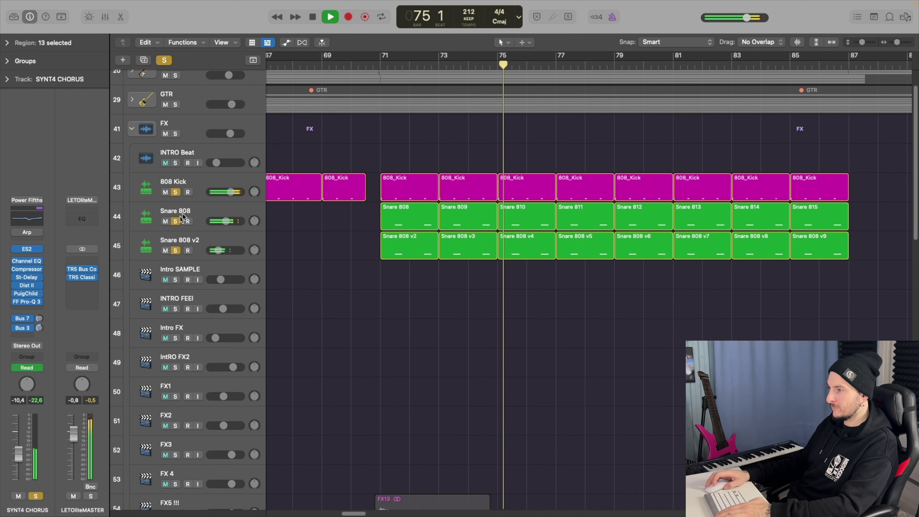
{"action": "left_click", "coordinate": [192, 210]}
{"action": "scroll", "coordinate": [361, 238], "scroll_direction": "up", "scroll_amount": 2}
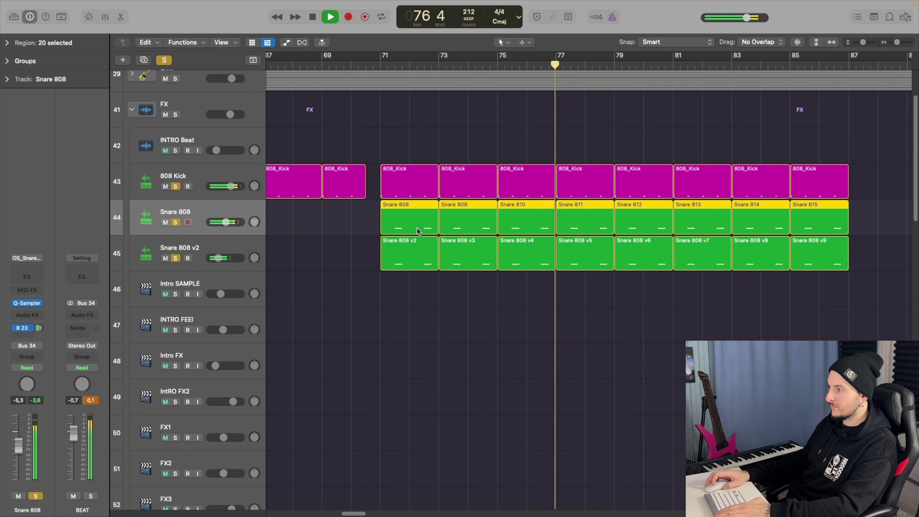
{"action": "key", "text": "super+Left"}
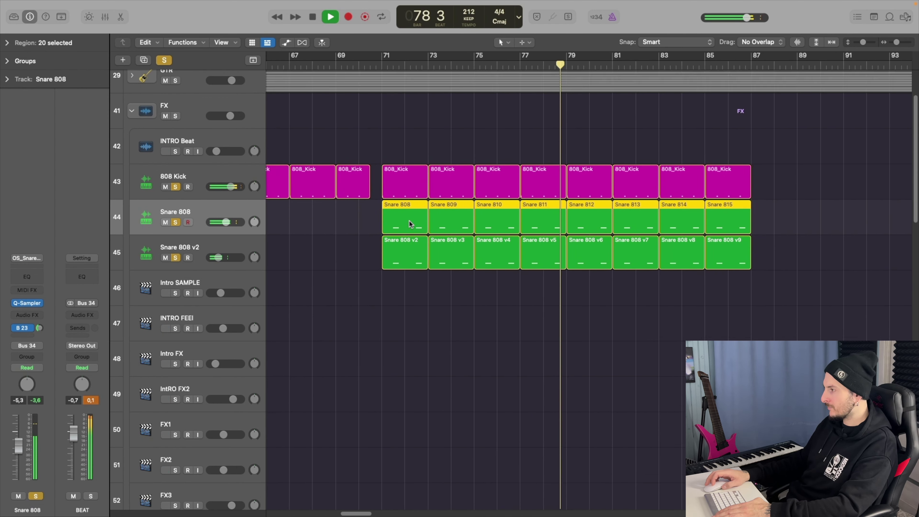
{"action": "key", "text": "super+Up"}
{"action": "key", "text": "space"}
Step: Solo the whole FX stack instead of the 808 kick and snare tracks and play it from bar 69
{"action": "left_click", "coordinate": [381, 65]}
{"action": "left_click", "coordinate": [176, 136]}
{"action": "left_click", "coordinate": [175, 191]}
{"action": "left_click", "coordinate": [175, 217]}
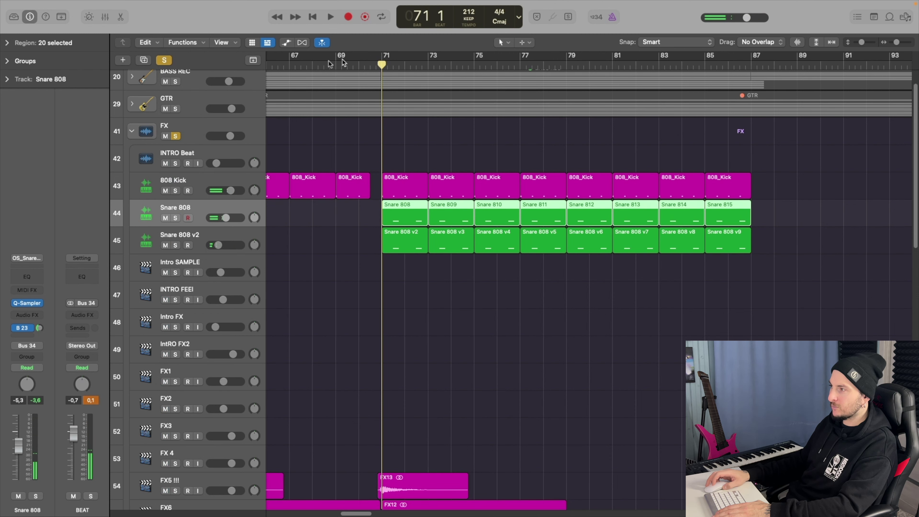
{"action": "left_click", "coordinate": [340, 66]}
{"action": "key", "text": "space"}
Step: Examine the FX, 808, sample and SYNT CHORUS regions while the FX stack plays from bar 69 to bar 86
{"action": "scroll", "coordinate": [372, 75], "scroll_direction": "down", "scroll_amount": 15}
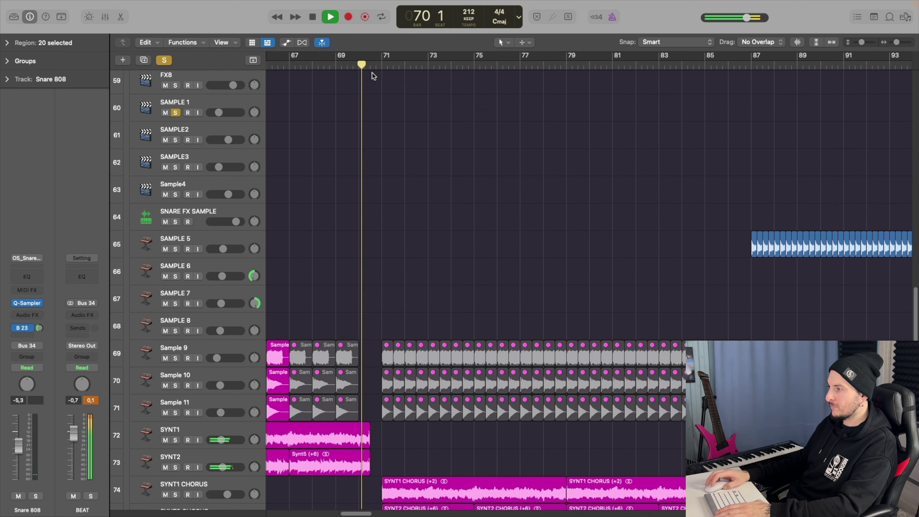
{"action": "scroll", "coordinate": [373, 74], "scroll_direction": "up", "scroll_amount": 5}
{"action": "scroll", "coordinate": [372, 73], "scroll_direction": "up", "scroll_amount": 3}
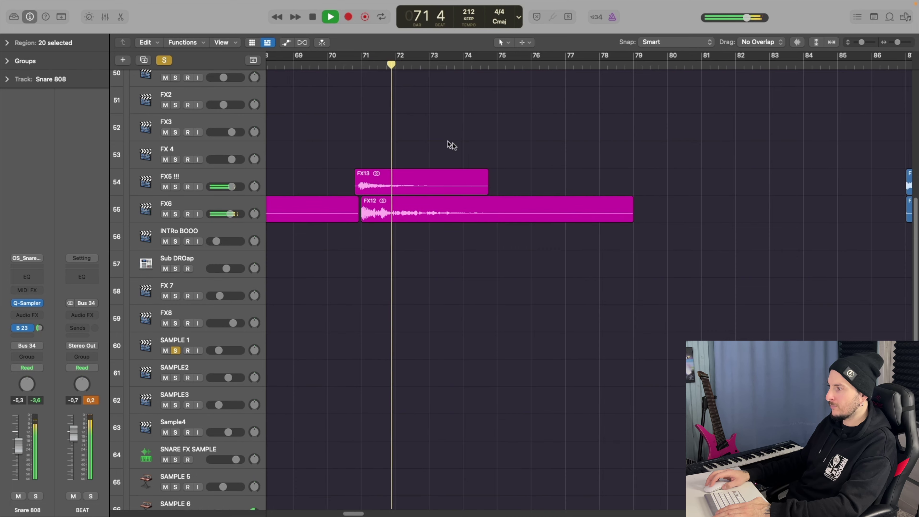
{"action": "scroll", "coordinate": [458, 146], "scroll_direction": "down", "scroll_amount": 6}
{"action": "scroll", "coordinate": [458, 147], "scroll_direction": "down", "scroll_amount": 3}
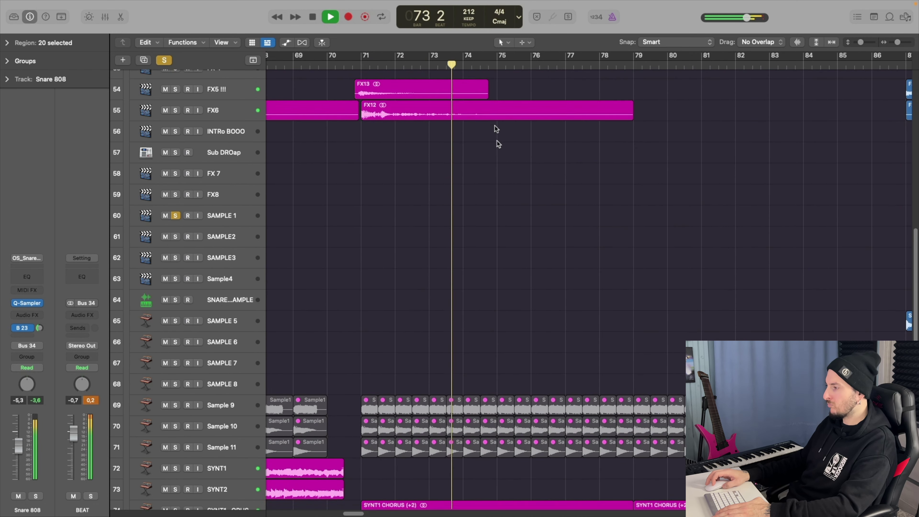
{"action": "scroll", "coordinate": [497, 142], "scroll_direction": "down", "scroll_amount": 6}
{"action": "scroll", "coordinate": [506, 152], "scroll_direction": "left", "scroll_amount": 1}
{"action": "scroll", "coordinate": [506, 152], "scroll_direction": "down", "scroll_amount": 3}
{"action": "scroll", "coordinate": [506, 152], "scroll_direction": "up", "scroll_amount": 2}
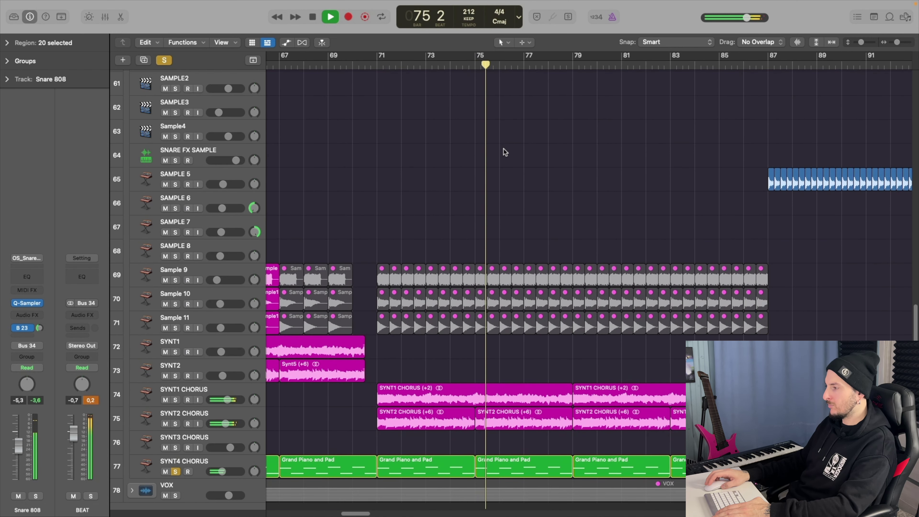
{"action": "scroll", "coordinate": [506, 152], "scroll_direction": "down", "scroll_amount": 2}
{"action": "scroll", "coordinate": [505, 152], "scroll_direction": "up", "scroll_amount": 10}
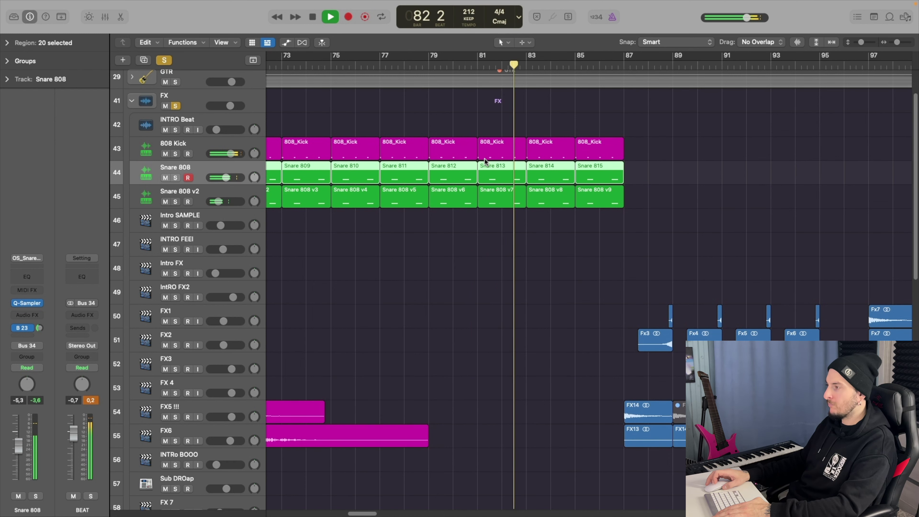
{"action": "scroll", "coordinate": [486, 162], "scroll_direction": "left", "scroll_amount": 3}
{"action": "scroll", "coordinate": [486, 161], "scroll_direction": "down", "scroll_amount": 1}
{"action": "scroll", "coordinate": [488, 175], "scroll_direction": "down", "scroll_amount": 10}
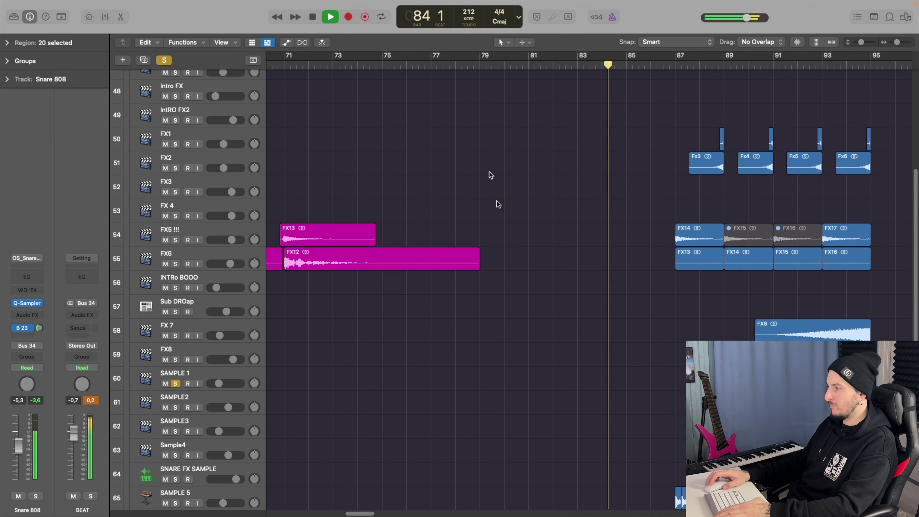
{"action": "scroll", "coordinate": [483, 192], "scroll_direction": "left", "scroll_amount": 5}
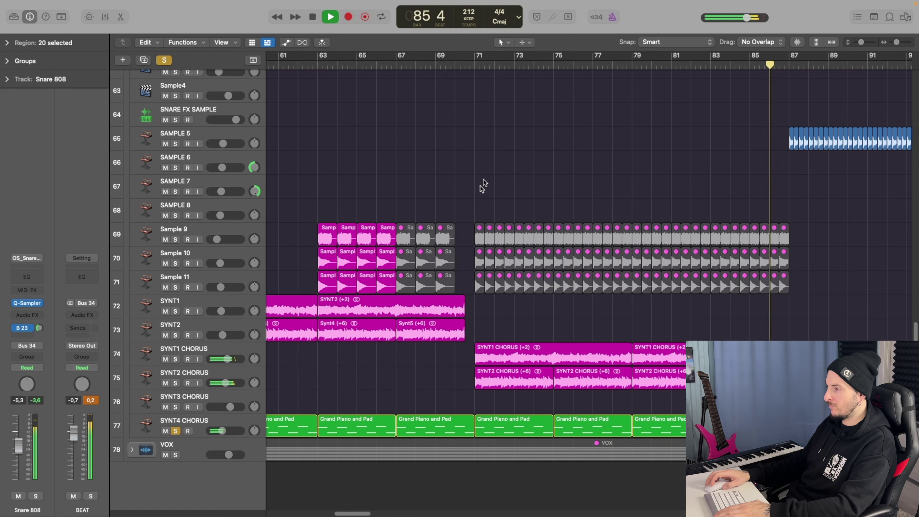
{"action": "scroll", "coordinate": [495, 145], "scroll_direction": "up", "scroll_amount": 3}
Step: Return the playhead to bar 71 and set the secondary tool to the Mute Tool
{"action": "left_click", "coordinate": [398, 65]}
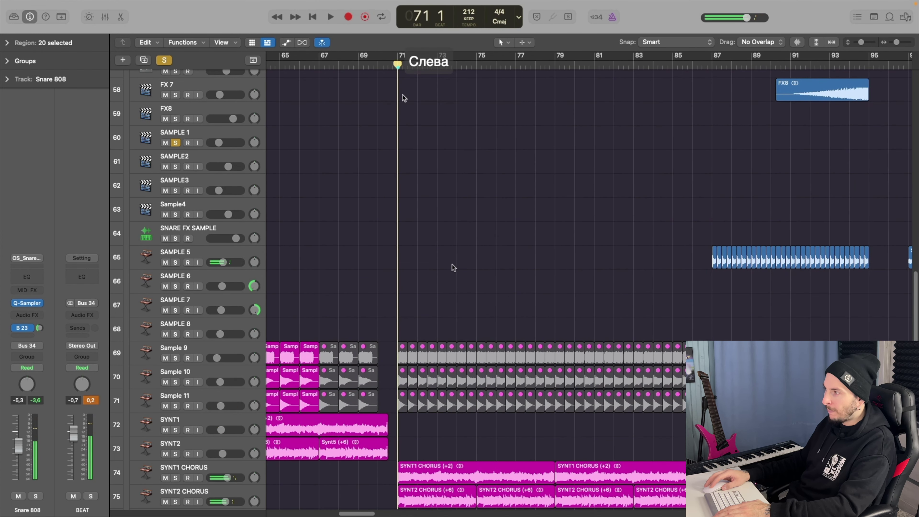
{"action": "scroll", "coordinate": [456, 290], "scroll_direction": "down", "scroll_amount": 5}
{"action": "scroll", "coordinate": [460, 312], "scroll_direction": "up", "scroll_amount": 3}
{"action": "left_click", "coordinate": [524, 45]}
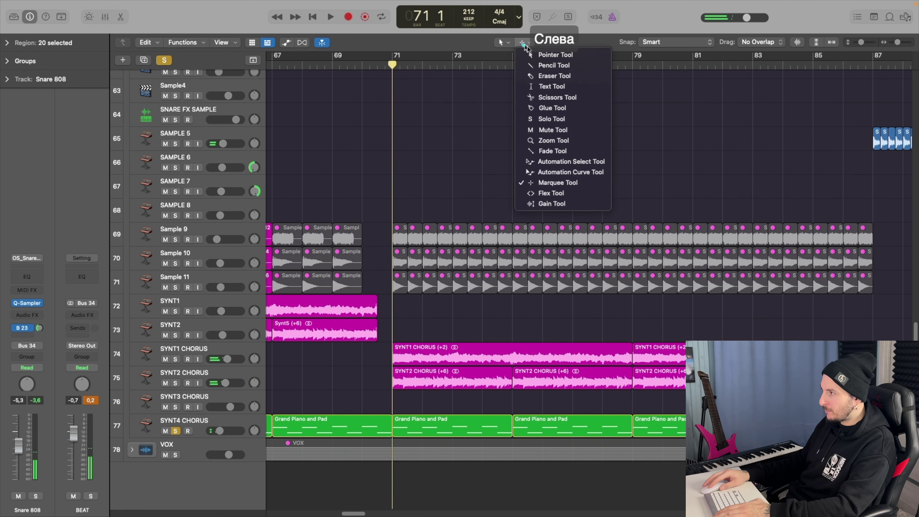
{"action": "left_click", "coordinate": [549, 130]}
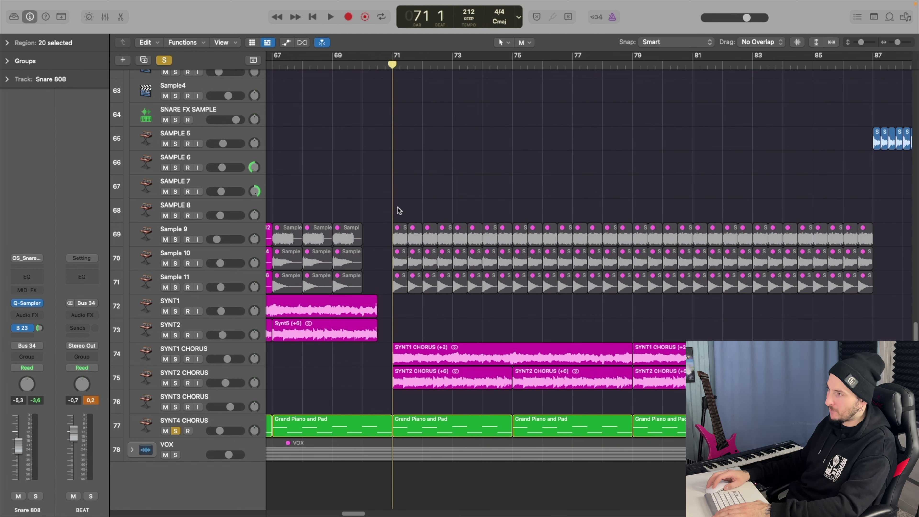
Step: Compare the muted Sample 9–11 regions with the 808 kick and snare regions from bar 71 to bar 87
{"action": "key", "text": "super+Left"}
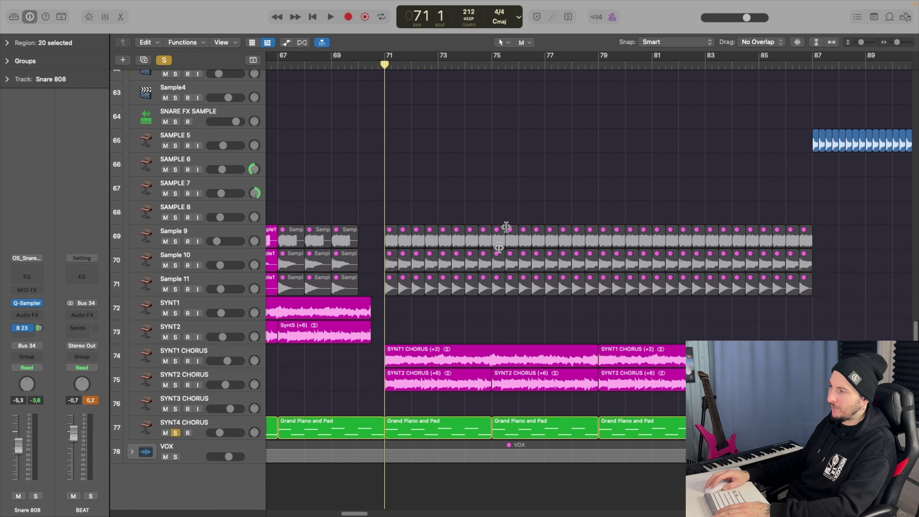
{"action": "scroll", "coordinate": [473, 203], "scroll_direction": "up", "scroll_amount": 15}
{"action": "scroll", "coordinate": [478, 203], "scroll_direction": "down", "scroll_amount": 1}
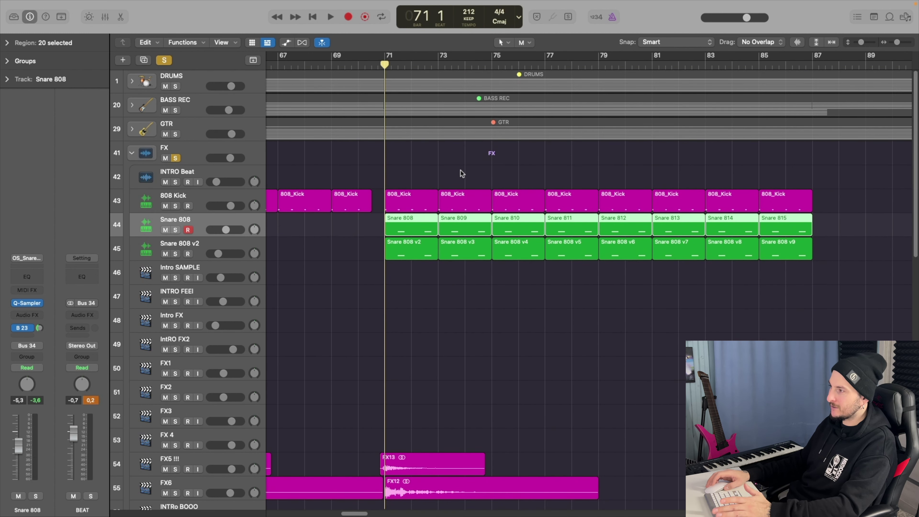
{"action": "scroll", "coordinate": [517, 218], "scroll_direction": "down", "scroll_amount": 15}
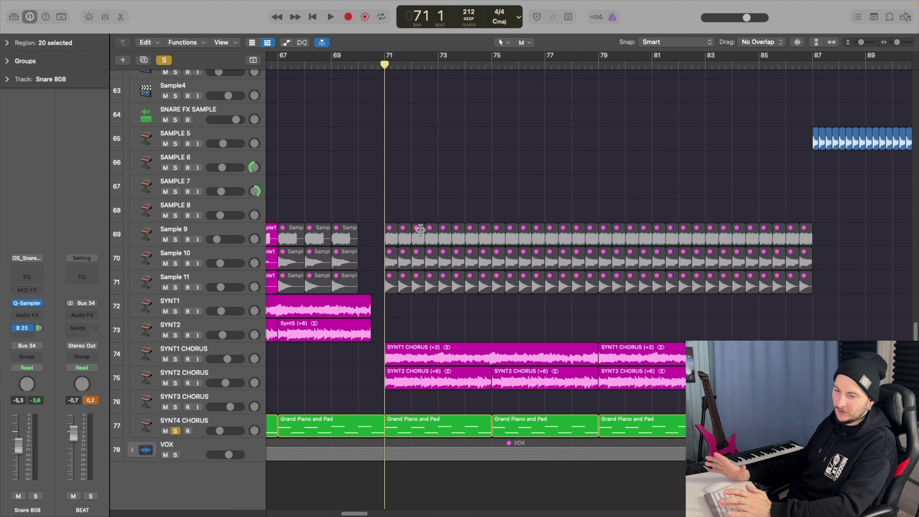
Step: Stop playback and unmute all Sample 9, Sample 10 and Sample 11 regions between bars 71 and 87
{"action": "left_click_drag", "start_coordinate": [379, 219], "coordinate": [825, 291]}
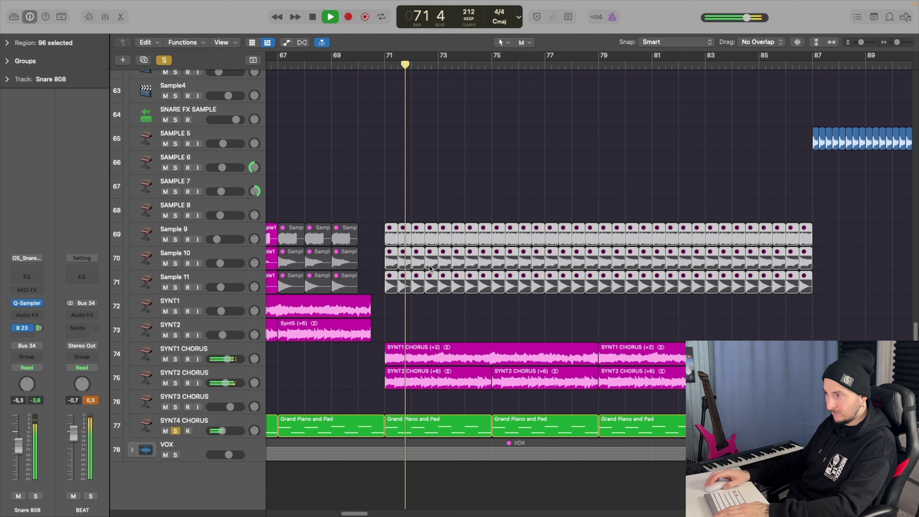
{"action": "key", "text": "space"}
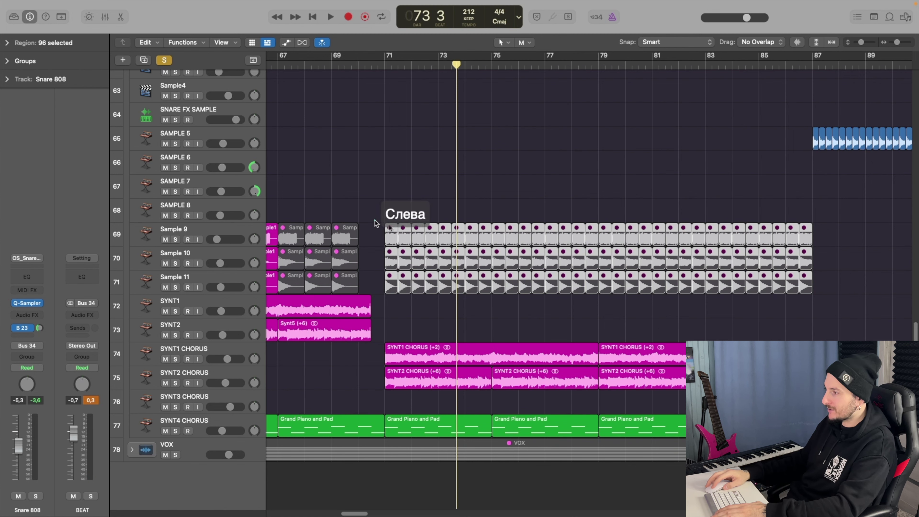
{"action": "left_click_drag", "start_coordinate": [375, 221], "coordinate": [821, 280]}
{"action": "left_click", "coordinate": [398, 286]}
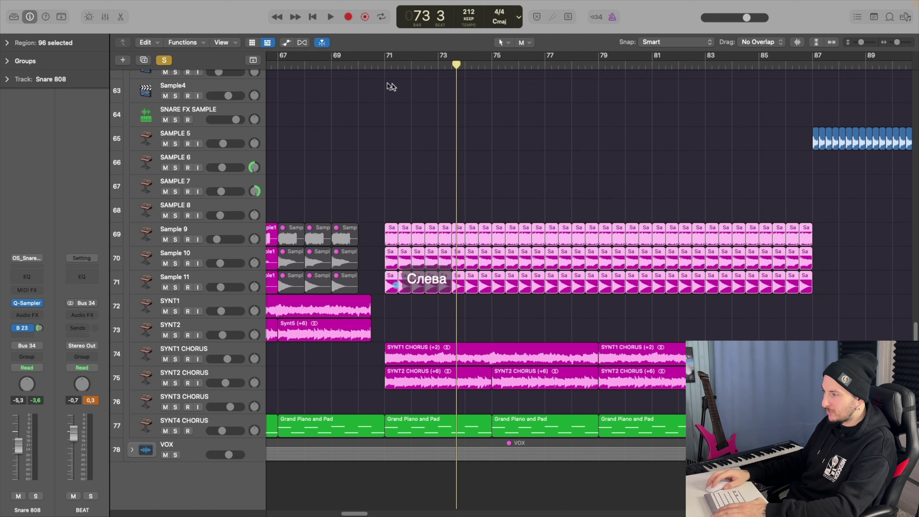
Step: Play the chorus section from bar 71 with the Sample 9–11 regions sounding
{"action": "left_click", "coordinate": [384, 65]}
{"action": "key", "text": "space"}
{"action": "scroll", "coordinate": [460, 206], "scroll_direction": "up", "scroll_amount": 2}
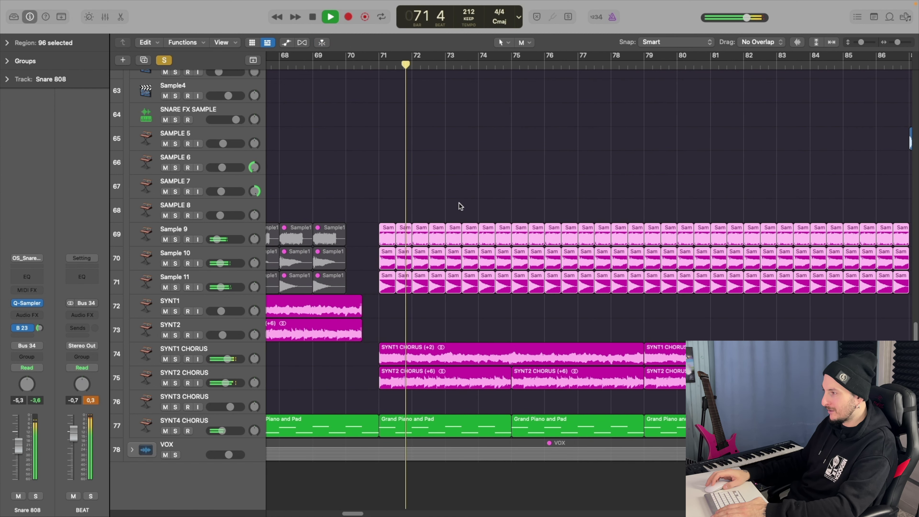
{"action": "key", "text": "super+Left"}
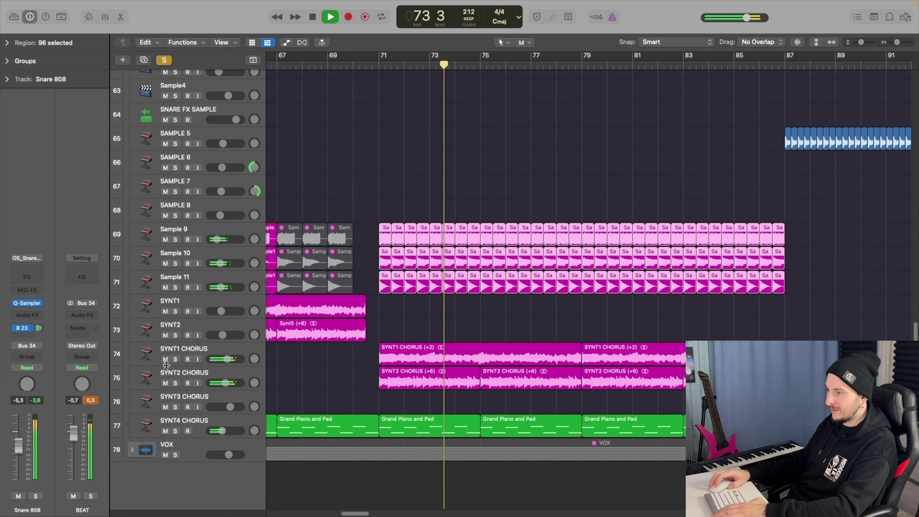
Step: Mute the SYNT1 CHORUS, SYNT2 CHORUS and SYNT4 CHORUS tracks during playback to hear the section without its synths
{"action": "left_click_drag", "start_coordinate": [165, 360], "coordinate": [165, 383]}
{"action": "scroll", "coordinate": [207, 209], "scroll_direction": "up", "scroll_amount": 5}
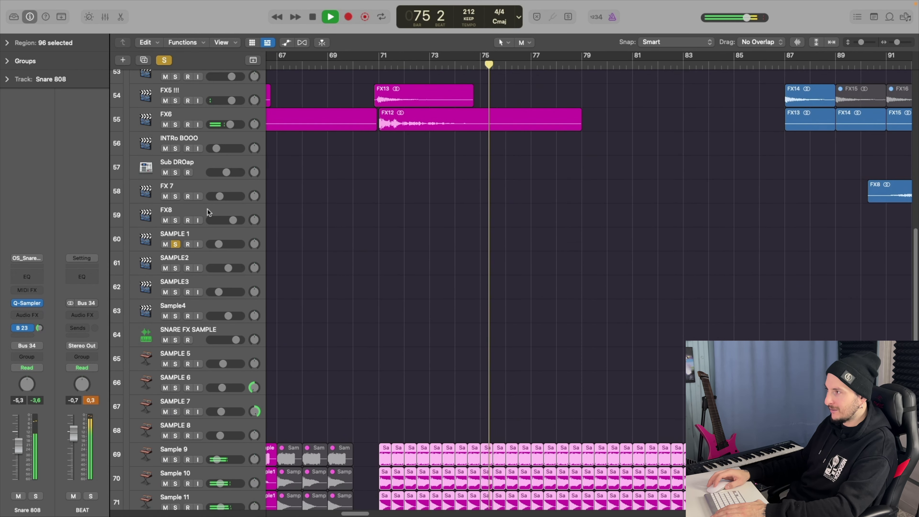
{"action": "scroll", "coordinate": [375, 169], "scroll_direction": "up", "scroll_amount": 10}
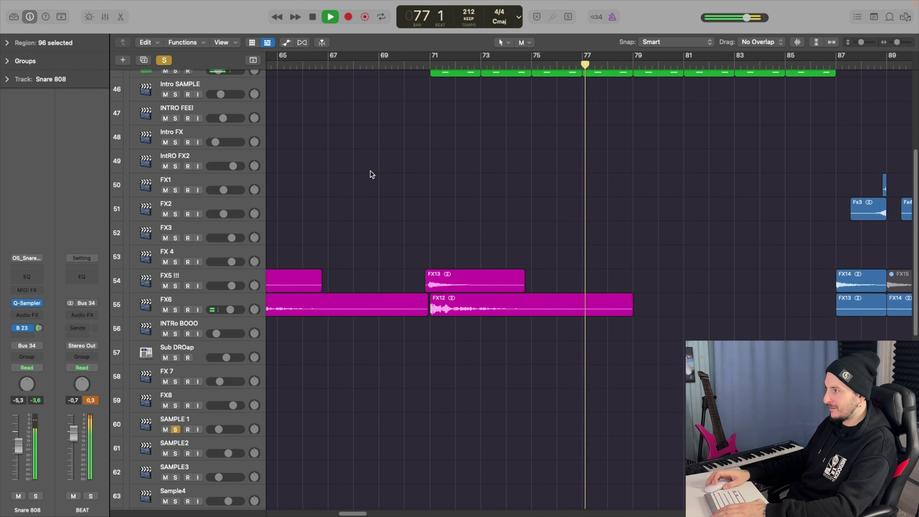
{"action": "scroll", "coordinate": [415, 204], "scroll_direction": "down", "scroll_amount": 14}
{"action": "scroll", "coordinate": [475, 245], "scroll_direction": "right", "scroll_amount": 2}
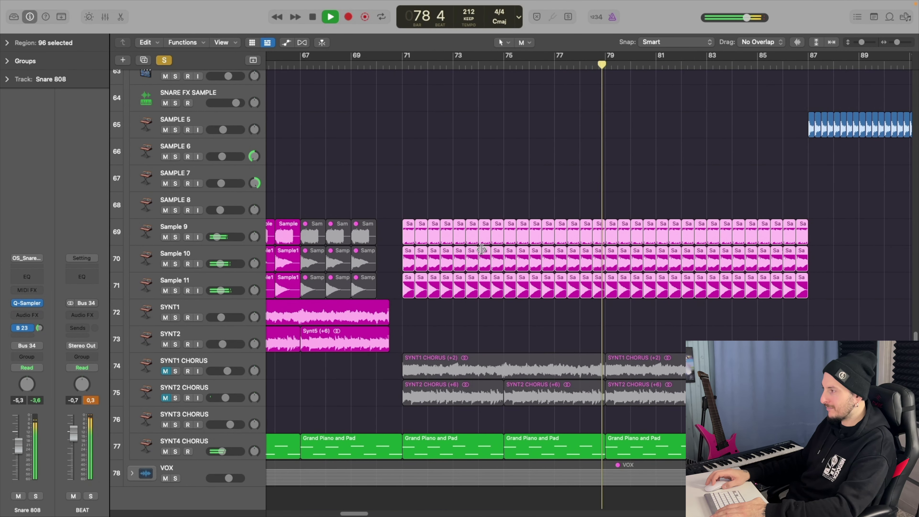
{"action": "scroll", "coordinate": [475, 244], "scroll_direction": "right", "scroll_amount": 2}
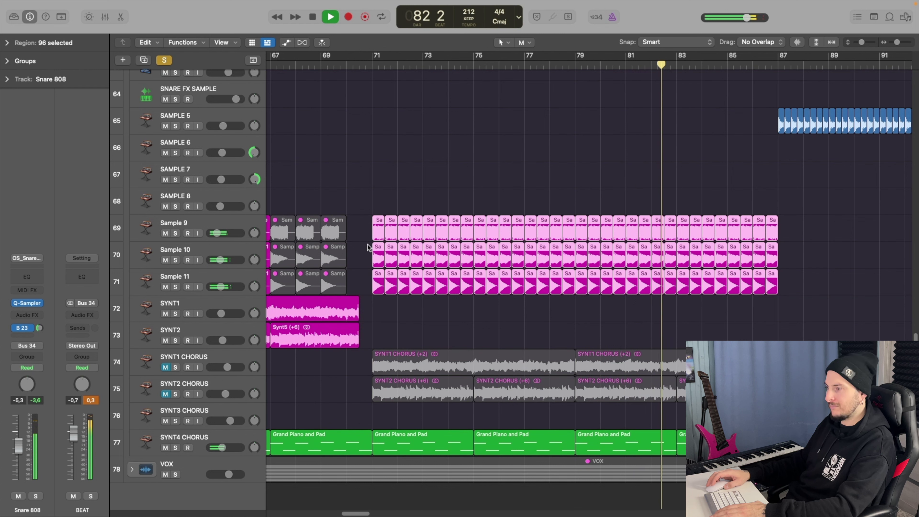
{"action": "left_click", "coordinate": [166, 448]}
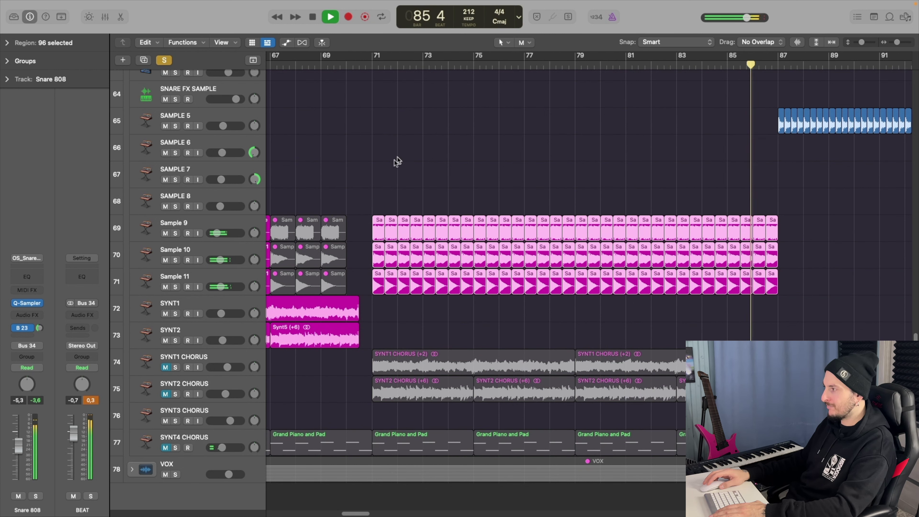
Step: Mute the Sample 9–11 regions between bars 71 and 87 again and unmute the SYNT1, SYNT2 and SYNT4 CHORUS tracks
{"action": "left_click_drag", "start_coordinate": [365, 204], "coordinate": [789, 289]}
{"action": "left_click", "coordinate": [774, 288]}
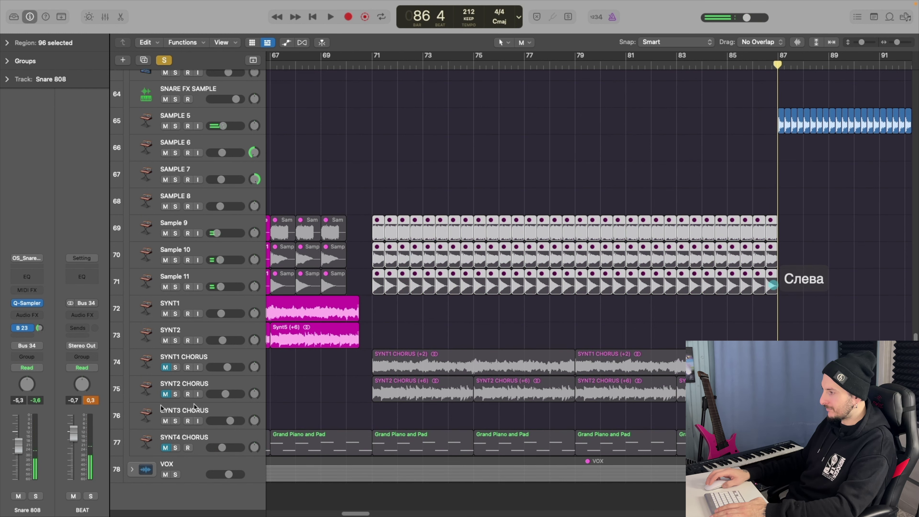
{"action": "left_click", "coordinate": [165, 448]}
{"action": "left_click_drag", "start_coordinate": [164, 368], "coordinate": [164, 393]}
Step: Play the FX stack's blue FX and SAMPLE 5 regions from bar 87
{"action": "scroll", "coordinate": [406, 236], "scroll_direction": "up", "scroll_amount": 15}
{"action": "scroll", "coordinate": [406, 234], "scroll_direction": "down", "scroll_amount": 3, "text": "alt"}
{"action": "scroll", "coordinate": [406, 234], "scroll_direction": "down", "scroll_amount": 2, "text": "alt"}
{"action": "scroll", "coordinate": [409, 228], "scroll_direction": "right", "scroll_amount": 13}
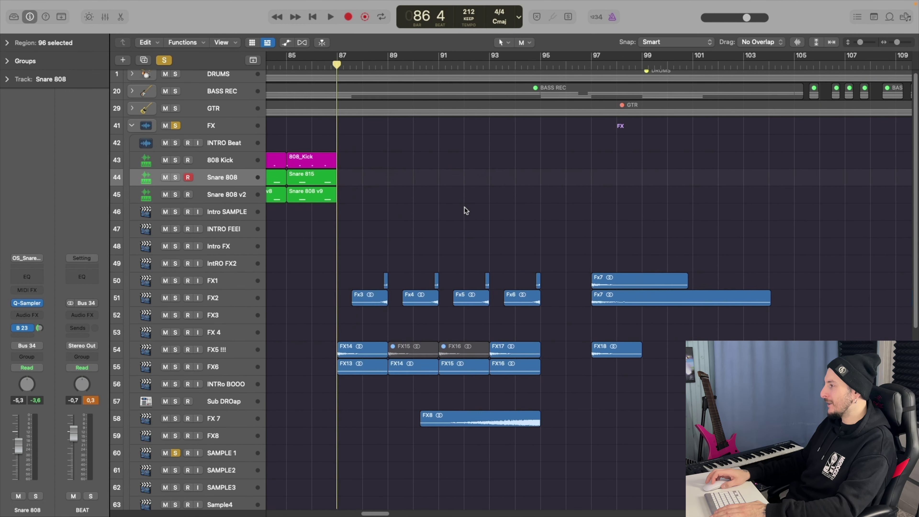
{"action": "scroll", "coordinate": [481, 204], "scroll_direction": "down", "scroll_amount": 4}
{"action": "scroll", "coordinate": [478, 148], "scroll_direction": "down", "scroll_amount": 4}
{"action": "key", "text": "space"}
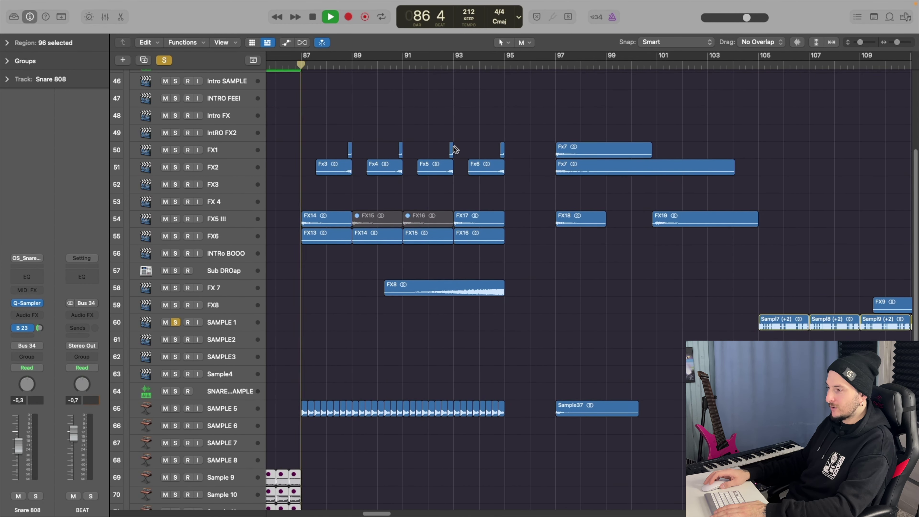
Step: Examine the FX1–FX 7 and SAMPLE 5 regions from bar 87 to bar 105 during playback
{"action": "scroll", "coordinate": [454, 149], "scroll_direction": "right", "scroll_amount": 3, "text": "alt"}
{"action": "key", "text": "super+Right"}
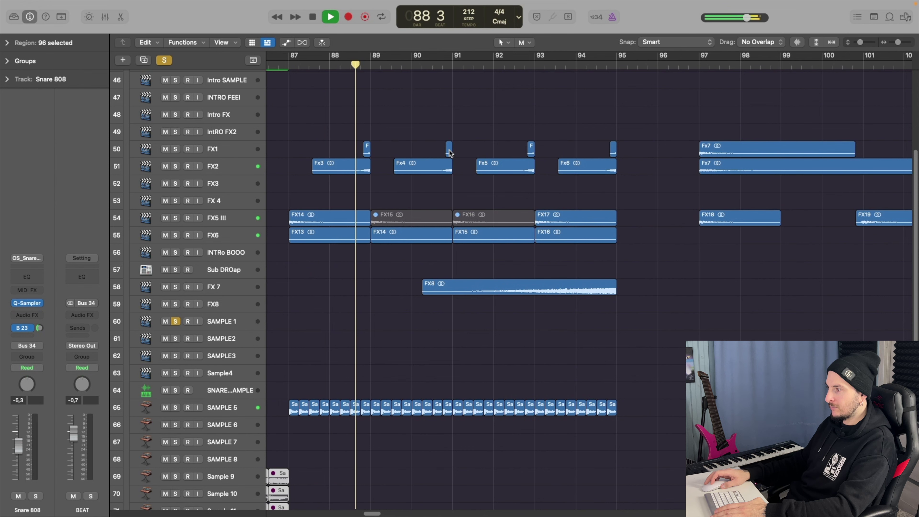
{"action": "key", "text": "super+Left"}
{"action": "key", "text": "super+Left"}
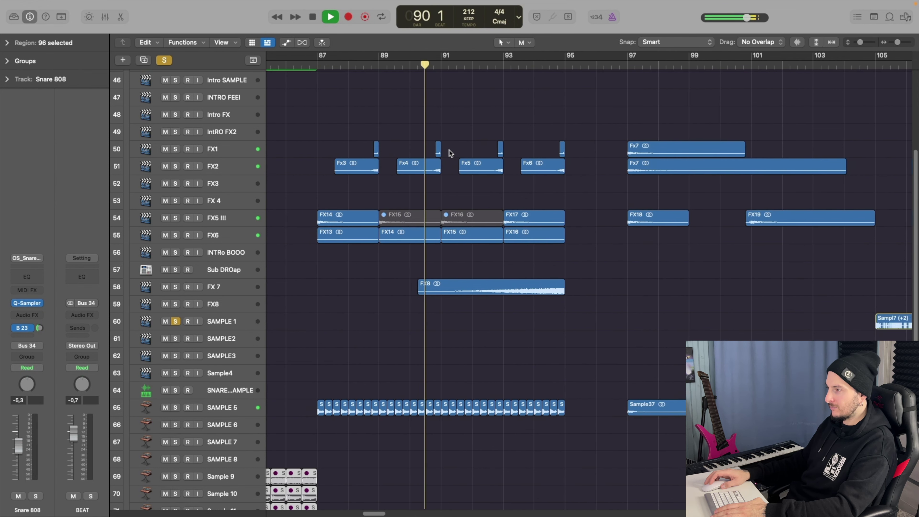
{"action": "scroll", "coordinate": [450, 151], "scroll_direction": "left", "scroll_amount": 2}
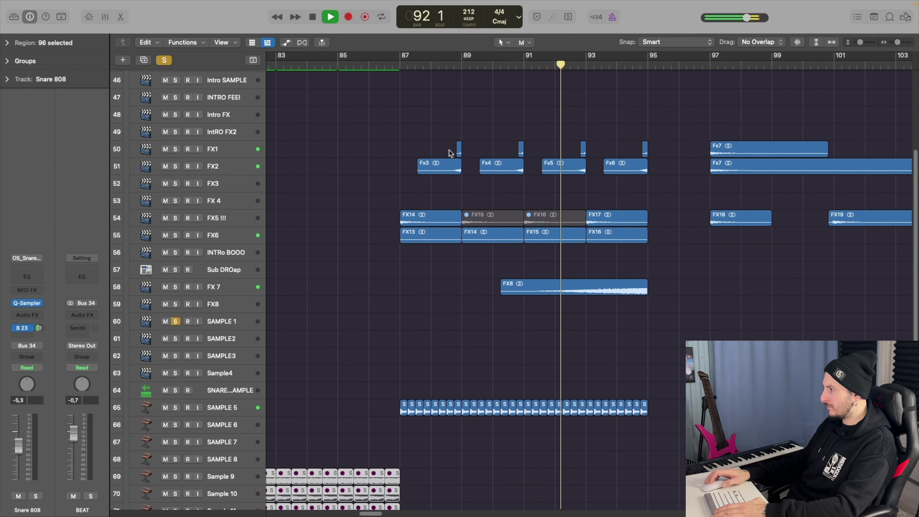
{"action": "scroll", "coordinate": [450, 153], "scroll_direction": "left", "scroll_amount": 2}
{"action": "scroll", "coordinate": [450, 152], "scroll_direction": "right", "scroll_amount": 12}
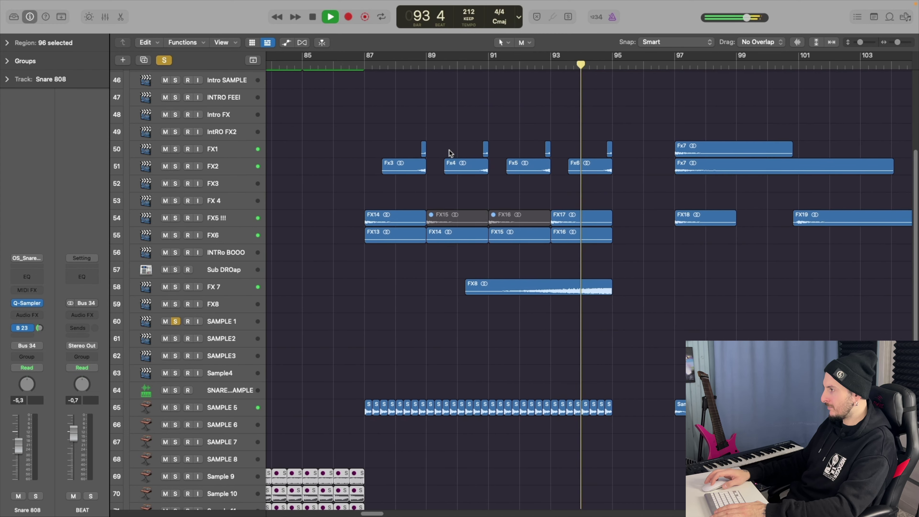
{"action": "scroll", "coordinate": [450, 151], "scroll_direction": "up", "scroll_amount": 3}
{"action": "scroll", "coordinate": [449, 150], "scroll_direction": "right", "scroll_amount": 8}
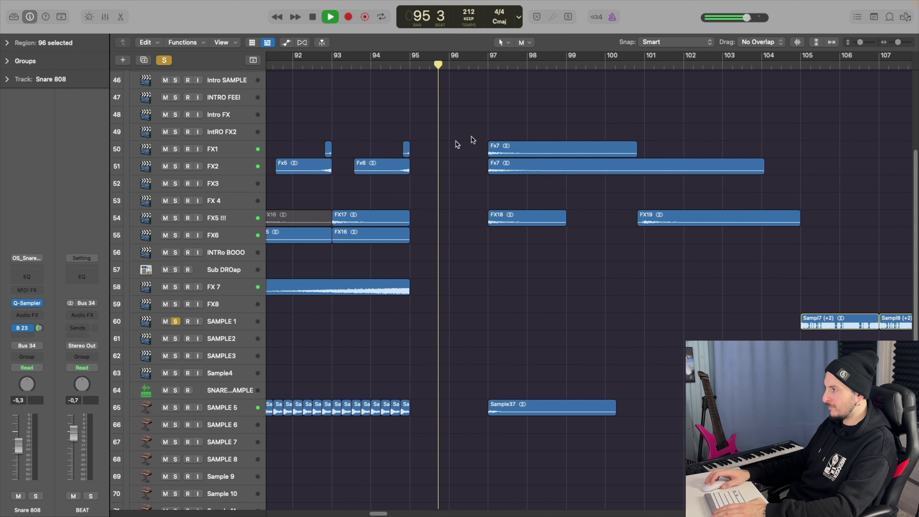
{"action": "scroll", "coordinate": [546, 157], "scroll_direction": "down", "scroll_amount": 2}
{"action": "scroll", "coordinate": [546, 156], "scroll_direction": "right", "scroll_amount": 2}
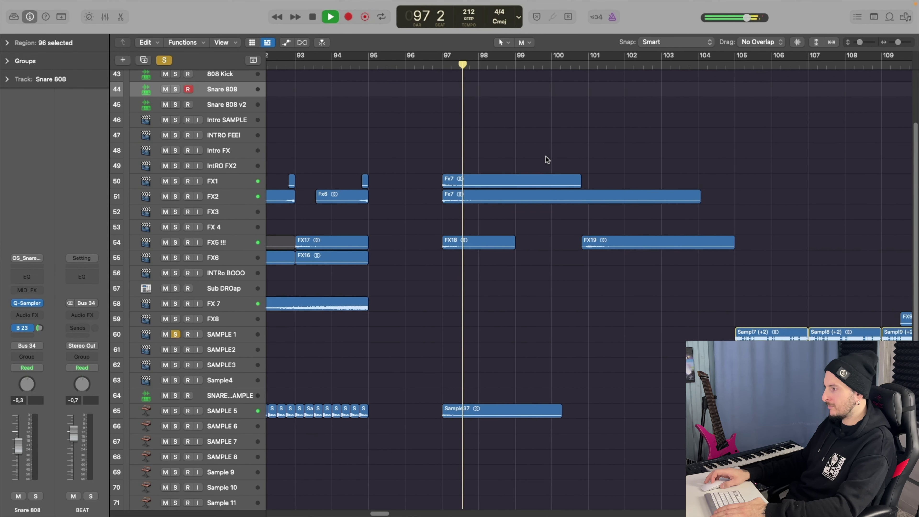
{"action": "scroll", "coordinate": [546, 156], "scroll_direction": "down", "scroll_amount": 3}
{"action": "scroll", "coordinate": [546, 156], "scroll_direction": "right", "scroll_amount": 4}
Step: Move the playhead to just before bar 105 and play the SAMPLE 1 regions from there
{"action": "key", "text": "space"}
{"action": "left_click", "coordinate": [548, 65]}
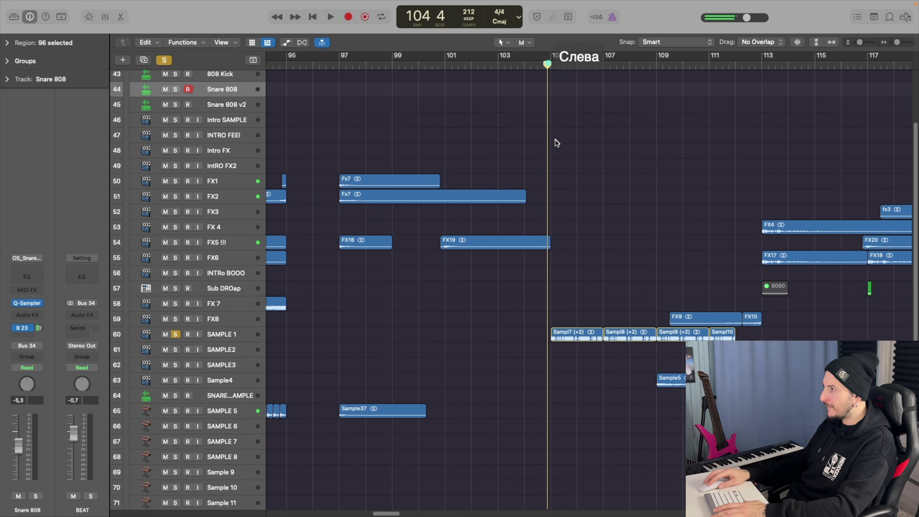
{"action": "scroll", "coordinate": [549, 174], "scroll_direction": "right", "scroll_amount": 5}
{"action": "scroll", "coordinate": [526, 219], "scroll_direction": "up", "scroll_amount": 3}
{"action": "scroll", "coordinate": [526, 219], "scroll_direction": "up", "scroll_amount": 4}
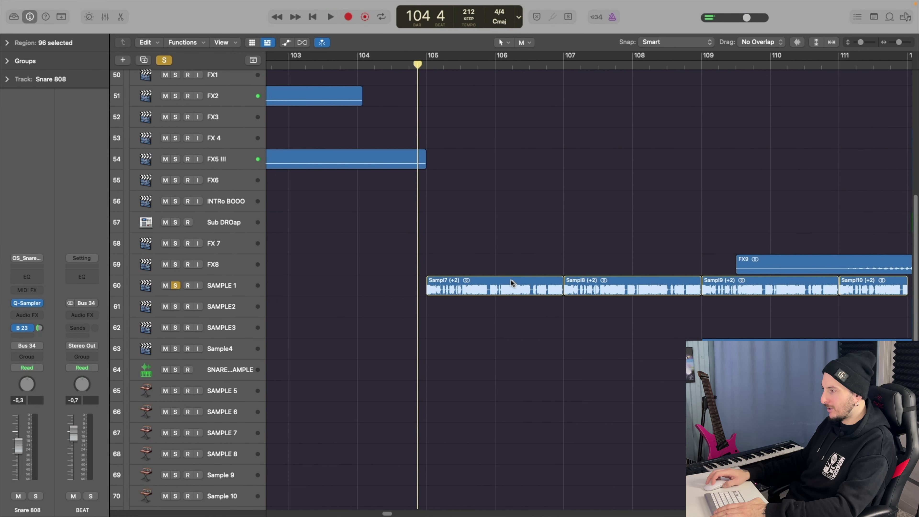
{"action": "scroll", "coordinate": [510, 281], "scroll_direction": "up", "scroll_amount": 10}
{"action": "scroll", "coordinate": [511, 281], "scroll_direction": "right", "scroll_amount": 2}
{"action": "scroll", "coordinate": [509, 282], "scroll_direction": "down", "scroll_amount": 5}
{"action": "key", "text": "space"}
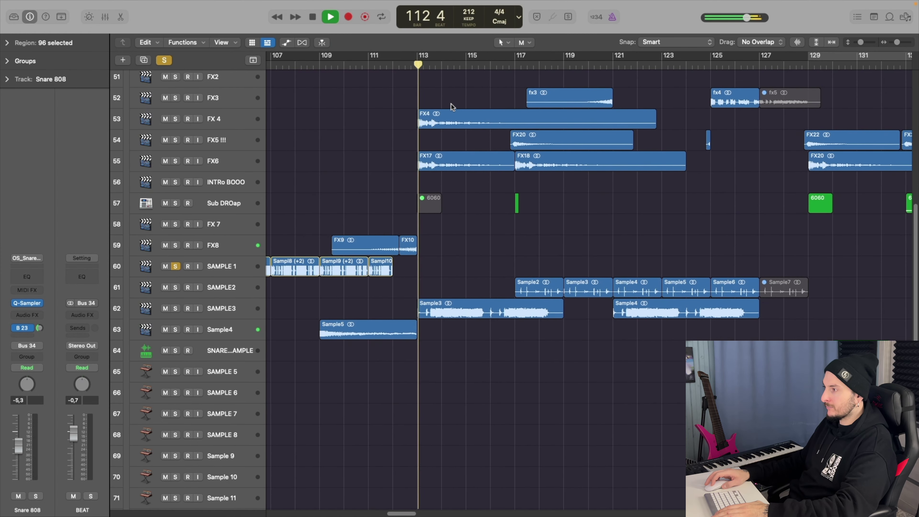
Step: Examine the FX3–FX6, SAMPLE2 and SAMPLE3 regions from bar 113 to bar 129 while the FX stack plays
{"action": "key", "text": "super+Down"}
{"action": "key", "text": "super+Right"}
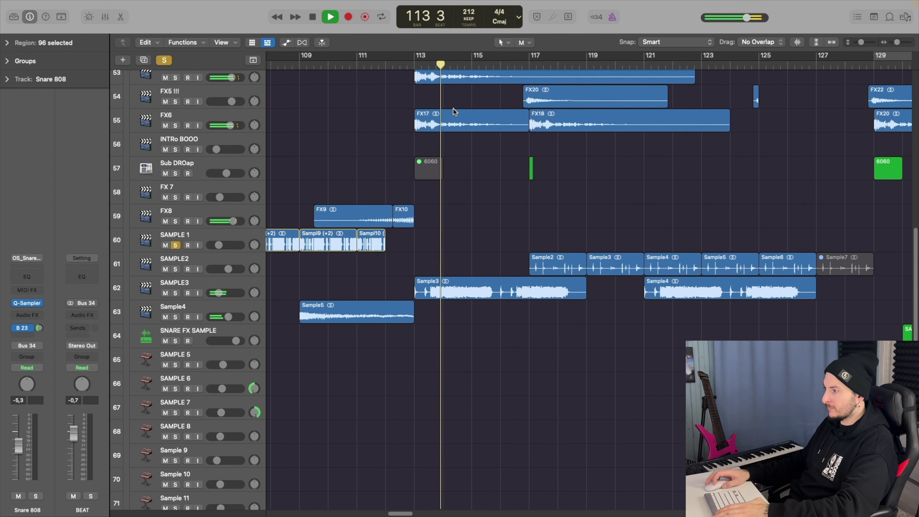
{"action": "key", "text": "super+Right"}
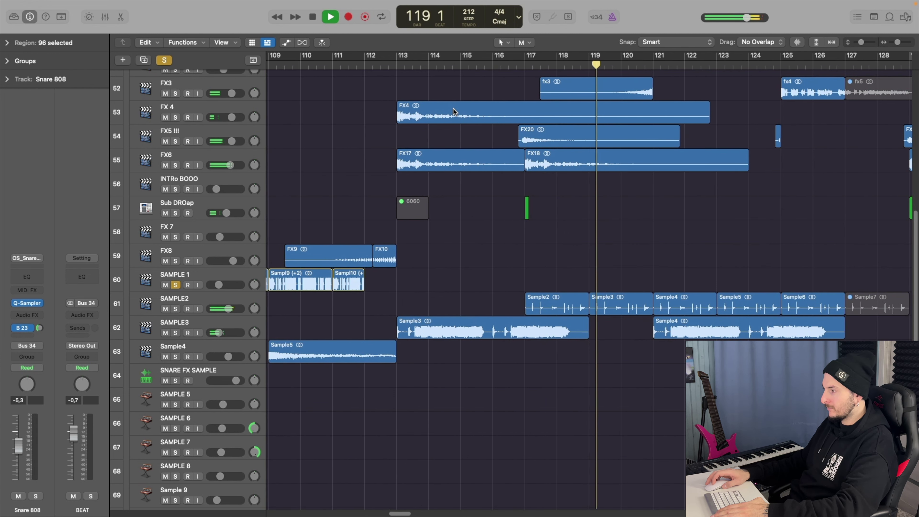
{"action": "key", "text": "super+Left"}
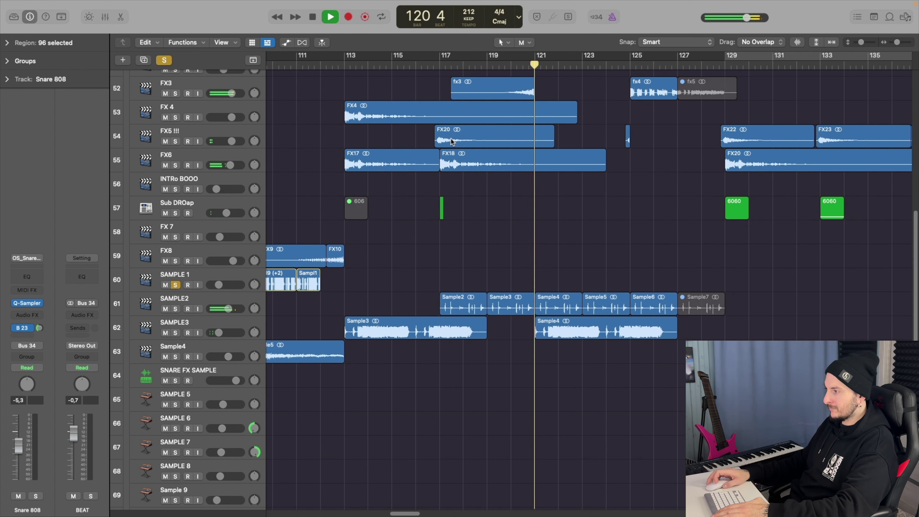
{"action": "key", "text": "super+Up"}
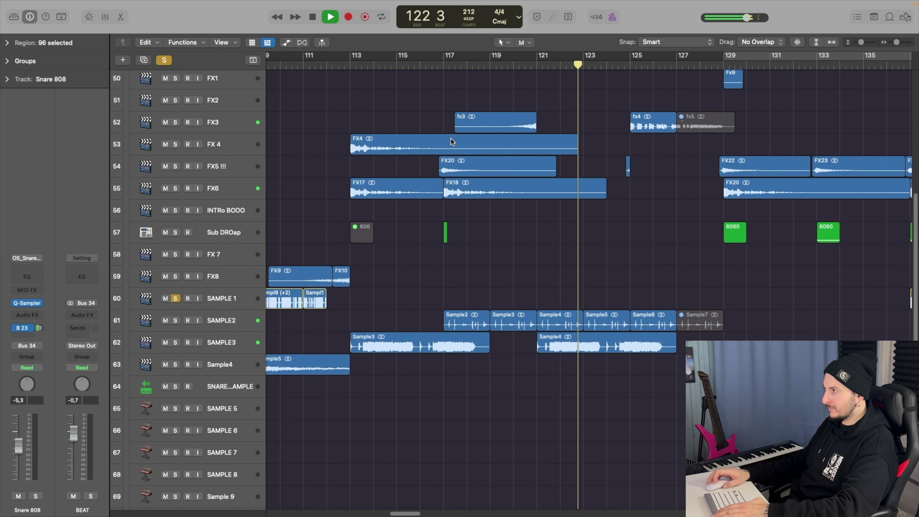
{"action": "key", "text": "super+Down"}
{"action": "key", "text": "super+Right"}
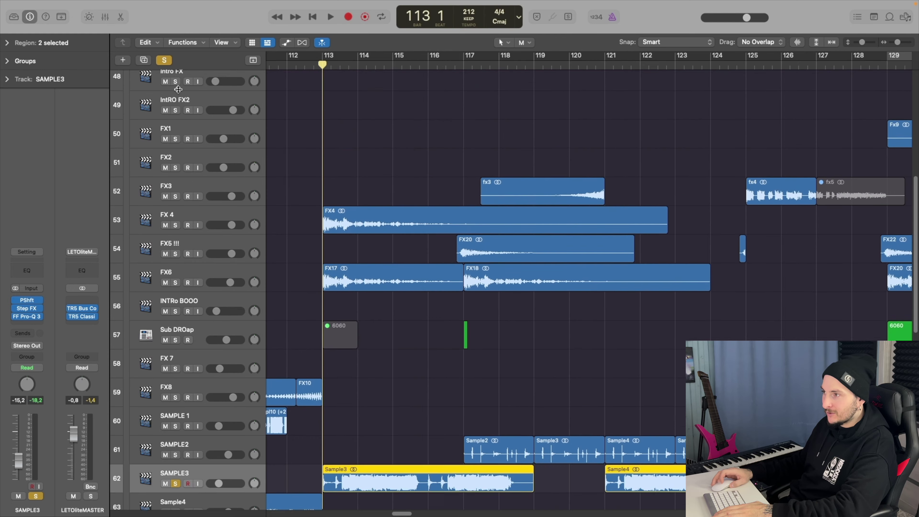
Step: Unsolo the FX stack to isolate SAMPLE3 and play it in a cycle range from bar 113 to bar 119
{"action": "scroll", "coordinate": [181, 145], "scroll_direction": "up", "scroll_amount": 10}
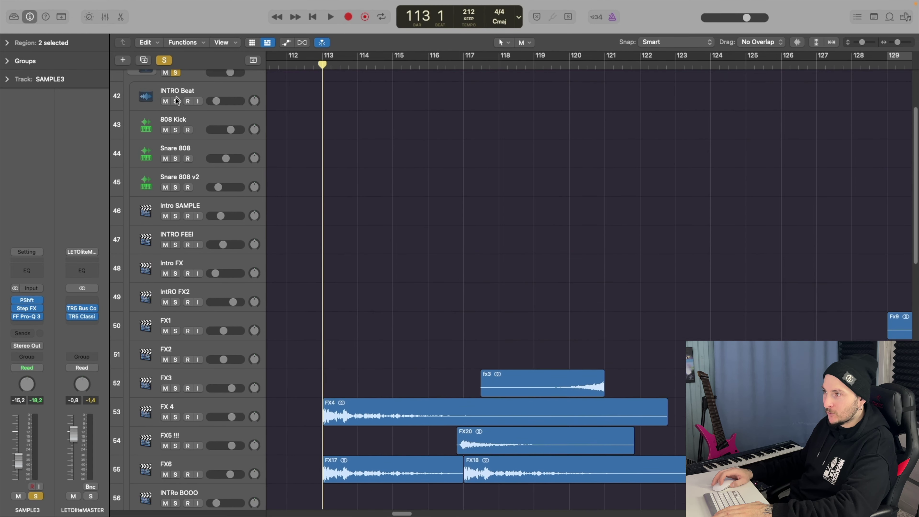
{"action": "scroll", "coordinate": [338, 199], "scroll_direction": "down", "scroll_amount": 10}
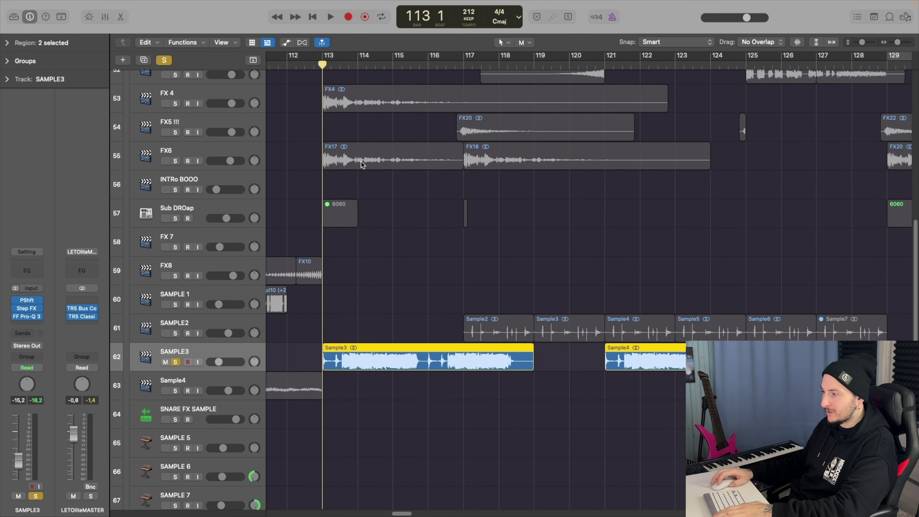
{"action": "key", "text": "space"}
{"action": "scroll", "coordinate": [361, 162], "scroll_direction": "down", "scroll_amount": 3}
{"action": "left_click_drag", "start_coordinate": [322, 58], "coordinate": [549, 73]}
Step: Solo the DRUMS stack alongside SAMPLE3 while the loop plays
{"action": "scroll", "coordinate": [351, 144], "scroll_direction": "up", "scroll_amount": 10}
{"action": "left_click", "coordinate": [177, 88]}
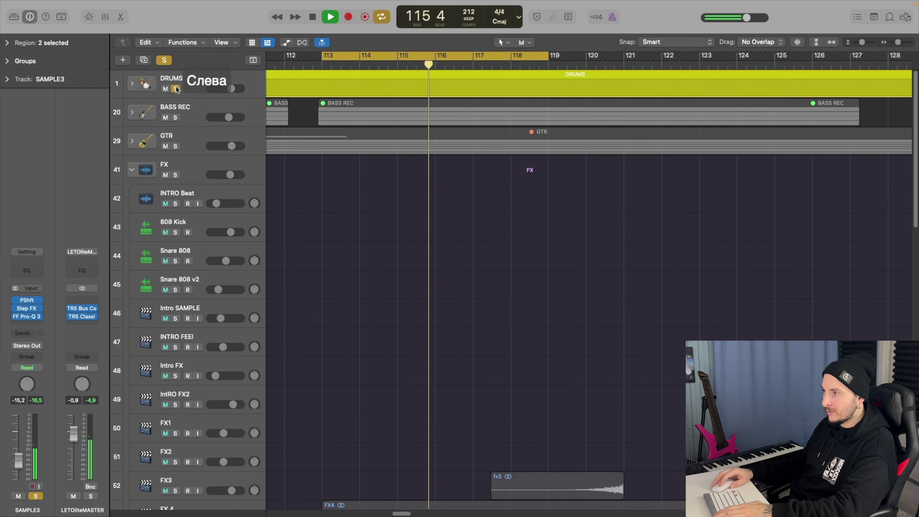
{"action": "scroll", "coordinate": [326, 198], "scroll_direction": "down", "scroll_amount": 5}
{"action": "scroll", "coordinate": [448, 191], "scroll_direction": "down", "scroll_amount": 6}
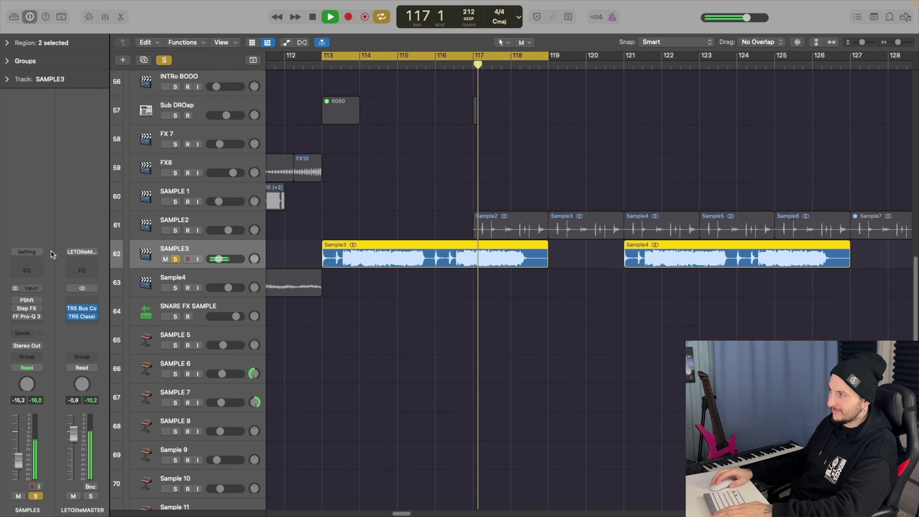
Step: Stop playback and switch on SAMPLE3's Pitch Shifter and Step FX effects, closing the Pitch Shifter window and repositioning the Step FX window
{"action": "key", "text": "space"}
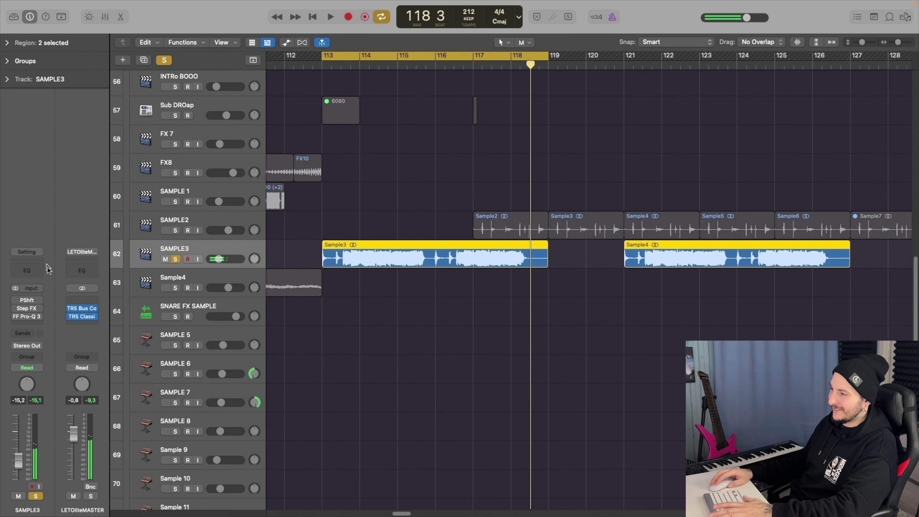
{"action": "left_click", "coordinate": [28, 301]}
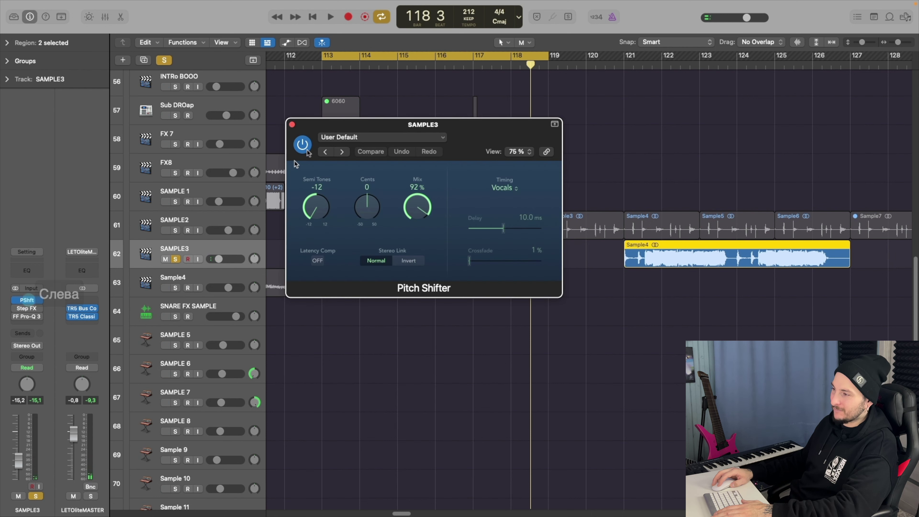
{"action": "left_click", "coordinate": [292, 125]}
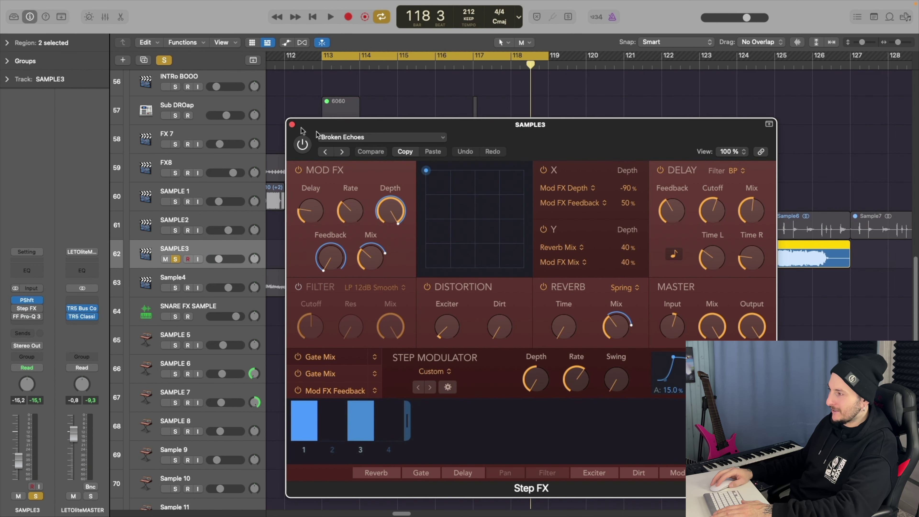
{"action": "left_click_drag", "start_coordinate": [522, 132], "coordinate": [480, 102]}
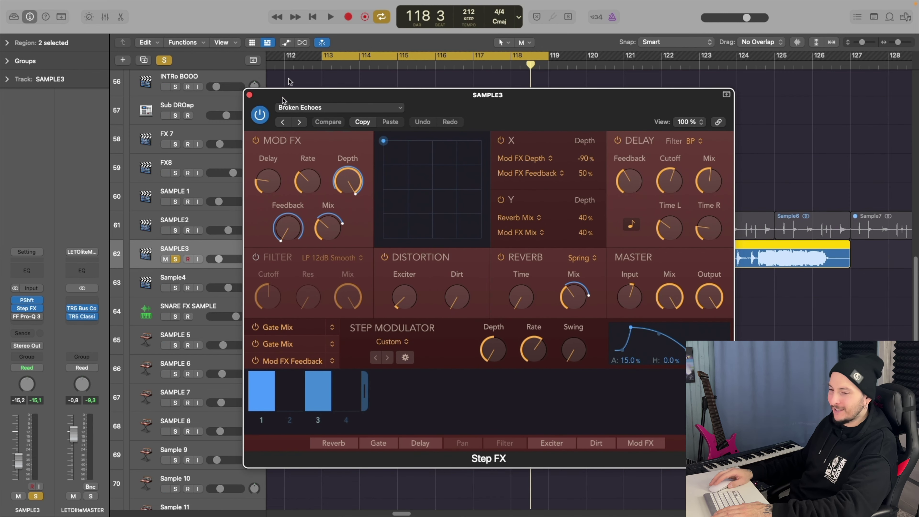
Step: Close the Step FX window, switch on SAMPLE3's FF Pro-Q 3 equalizer, and play the loop with the full effect chain
{"action": "left_click", "coordinate": [250, 95]}
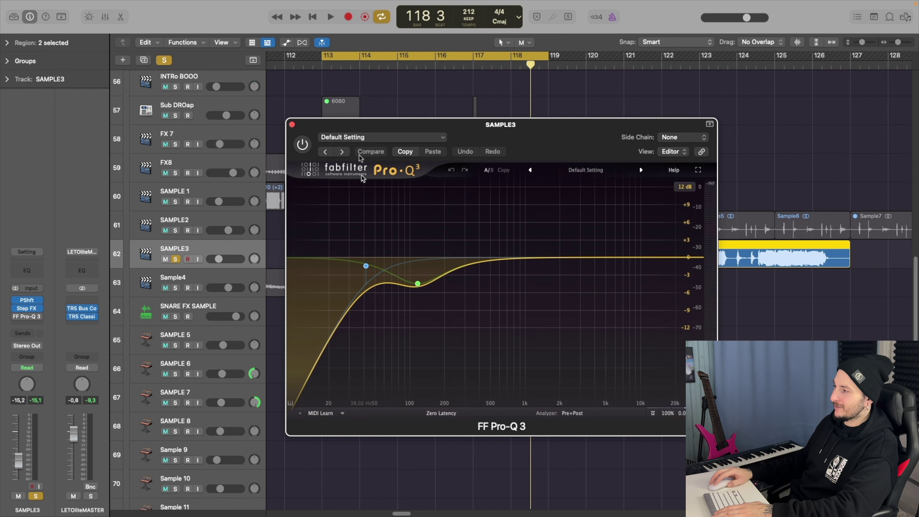
{"action": "left_click", "coordinate": [305, 145]}
{"action": "left_click", "coordinate": [282, 122]}
{"action": "left_click", "coordinate": [292, 124]}
{"action": "key", "text": "space"}
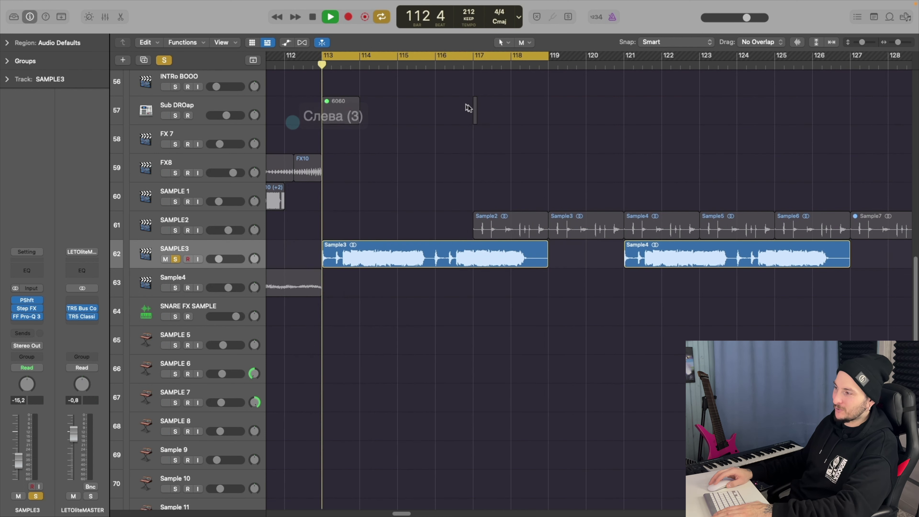
Step: Solo SAMPLE2 alongside SAMPLE3 and turn off the cycle range during playback
{"action": "scroll", "coordinate": [493, 118], "scroll_direction": "down", "scroll_amount": 1}
{"action": "left_click", "coordinate": [493, 117], "text": "ctrl+alt"}
{"action": "left_click", "coordinate": [194, 221]}
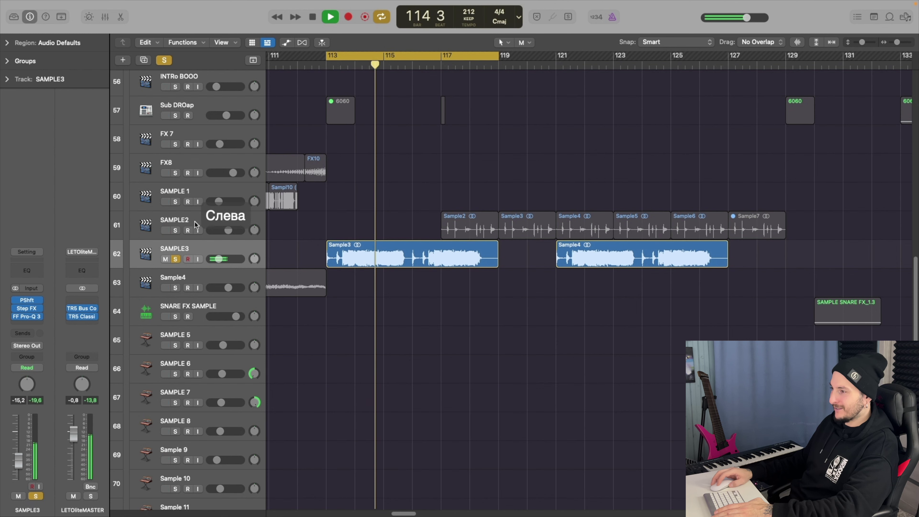
{"action": "left_click", "coordinate": [176, 231]}
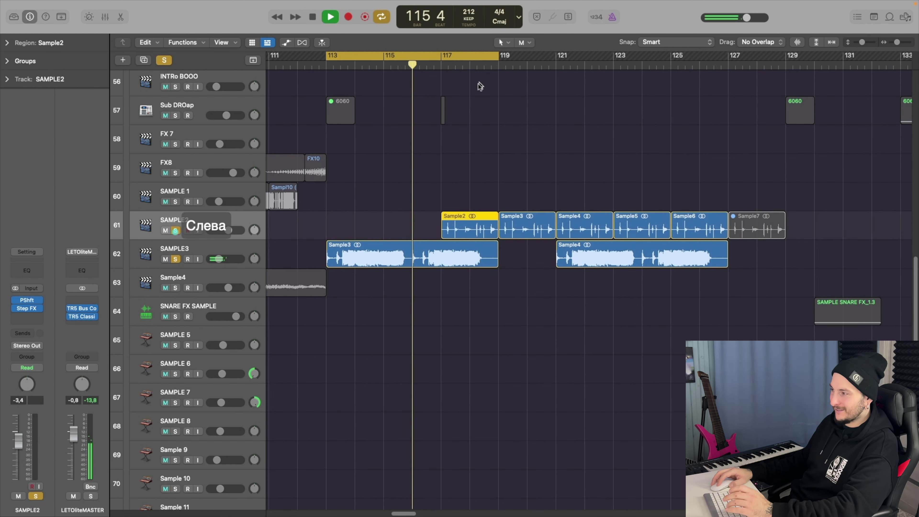
{"action": "left_click", "coordinate": [467, 58]}
{"action": "scroll", "coordinate": [432, 92], "scroll_direction": "right", "scroll_amount": 1}
{"action": "scroll", "coordinate": [431, 92], "scroll_direction": "up", "scroll_amount": 2}
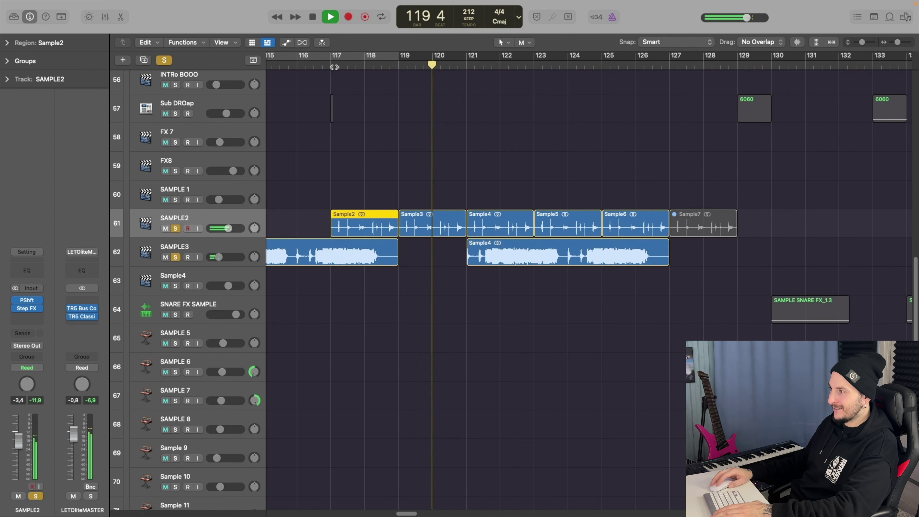
Step: Replay SAMPLE2 and SAMPLE3 together from bar 119 and follow their regions along the timeline
{"action": "key", "text": "space"}
{"action": "left_click", "coordinate": [399, 66]}
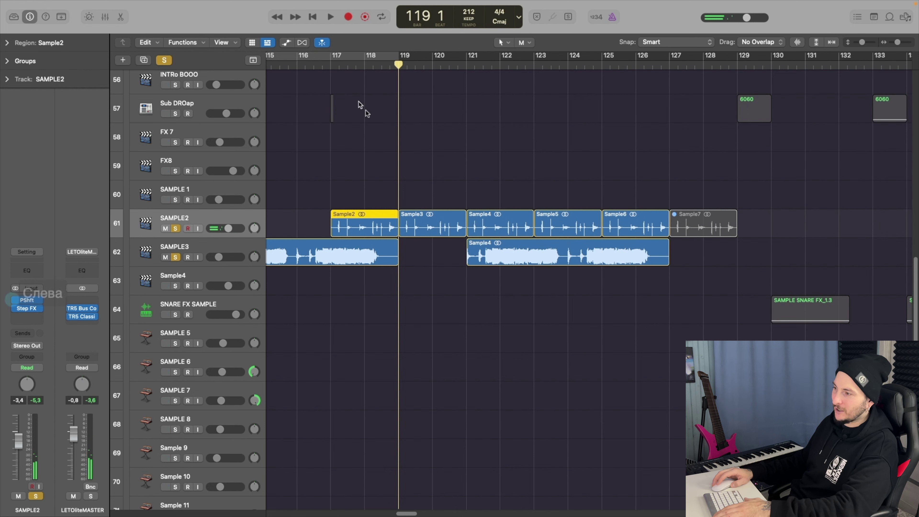
{"action": "key", "text": "space"}
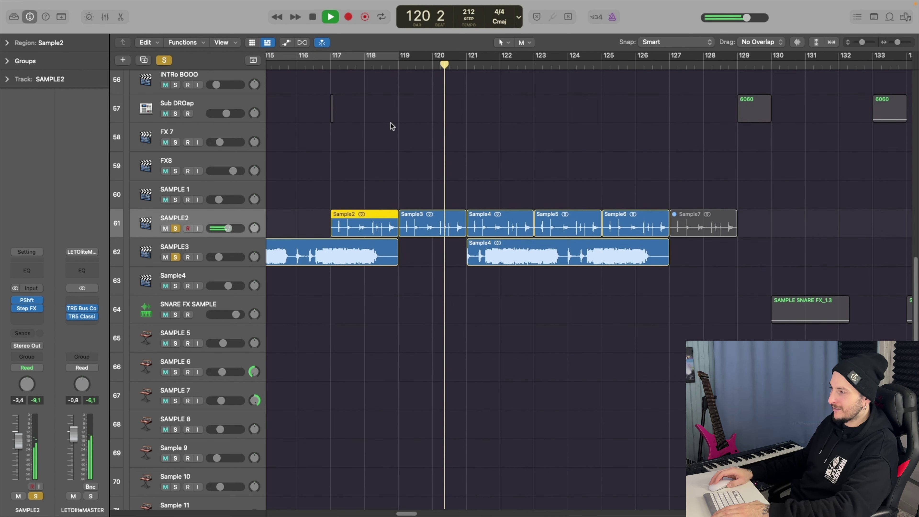
{"action": "scroll", "coordinate": [391, 123], "scroll_direction": "down", "scroll_amount": 1}
{"action": "scroll", "coordinate": [391, 123], "scroll_direction": "down", "scroll_amount": 2}
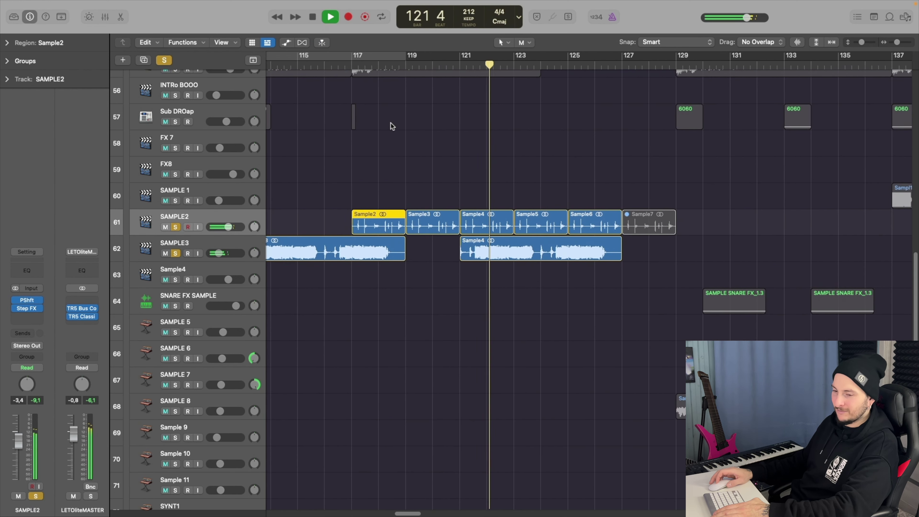
{"action": "scroll", "coordinate": [471, 128], "scroll_direction": "down", "scroll_amount": 4}
{"action": "scroll", "coordinate": [470, 129], "scroll_direction": "up", "scroll_amount": 15}
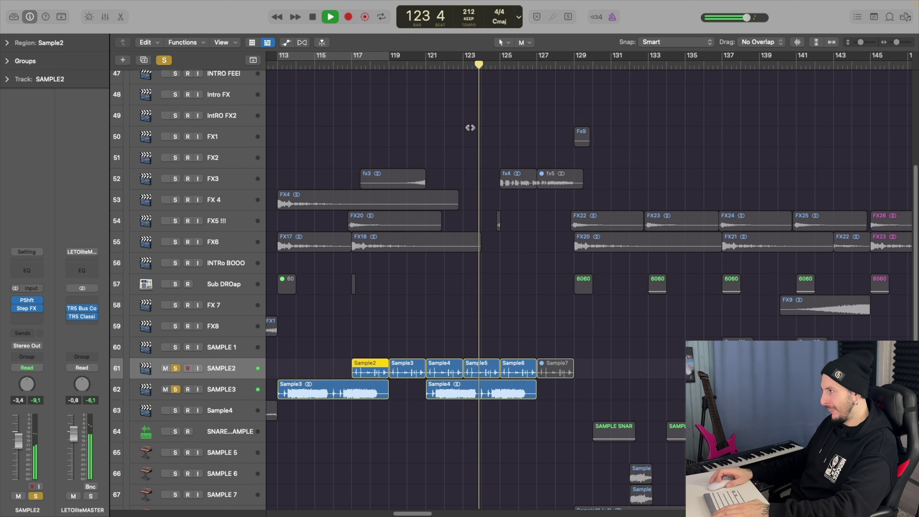
Step: Examine the FX5, FX6, Sub DROap, snare FX and sample regions from bar 129 to bar 138 during playback
{"action": "key", "text": "space"}
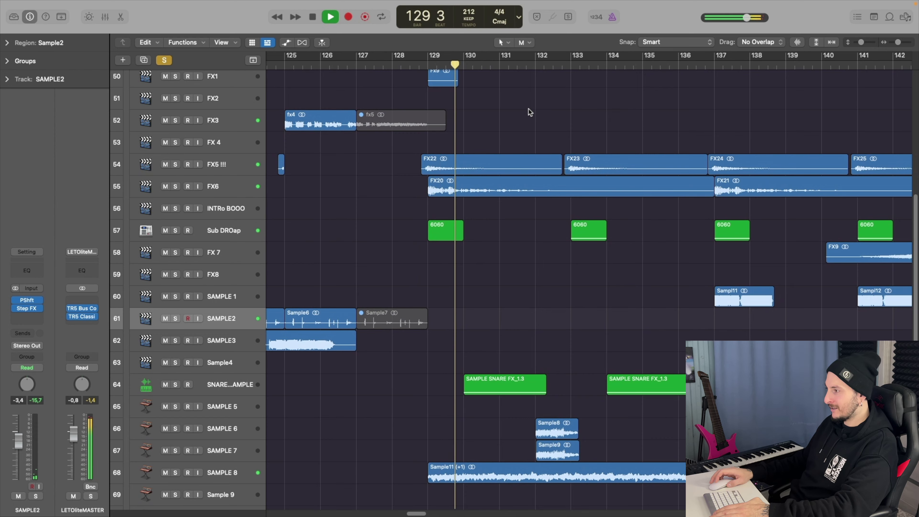
{"action": "scroll", "coordinate": [528, 112], "scroll_direction": "down", "scroll_amount": 4}
{"action": "scroll", "coordinate": [528, 112], "scroll_direction": "down", "scroll_amount": 1}
{"action": "scroll", "coordinate": [528, 112], "scroll_direction": "right", "scroll_amount": 4}
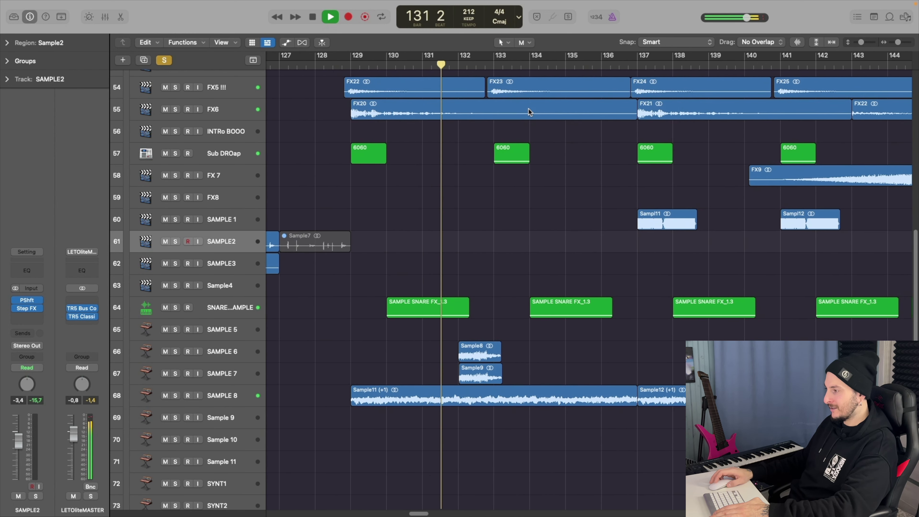
{"action": "scroll", "coordinate": [528, 112], "scroll_direction": "up", "scroll_amount": 4}
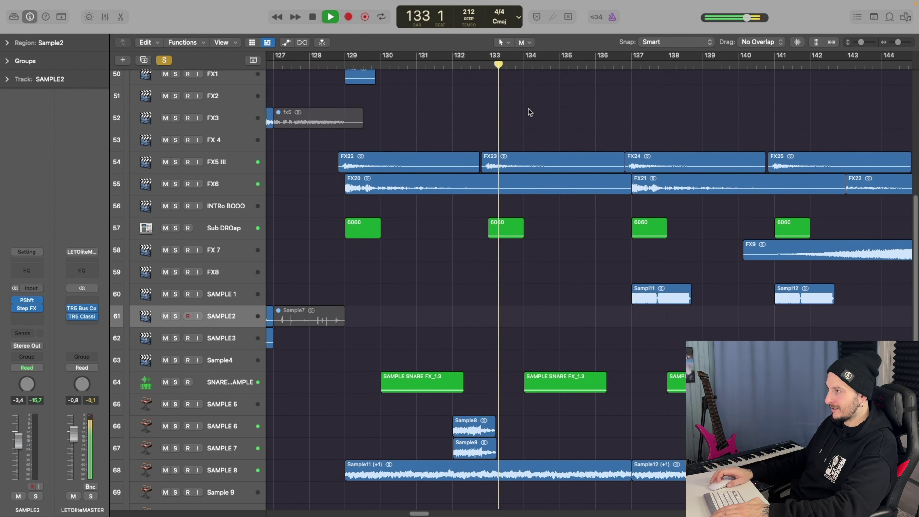
{"action": "scroll", "coordinate": [529, 114], "scroll_direction": "up", "scroll_amount": 11}
{"action": "scroll", "coordinate": [530, 113], "scroll_direction": "down", "scroll_amount": 7}
{"action": "scroll", "coordinate": [529, 114], "scroll_direction": "right", "scroll_amount": 5}
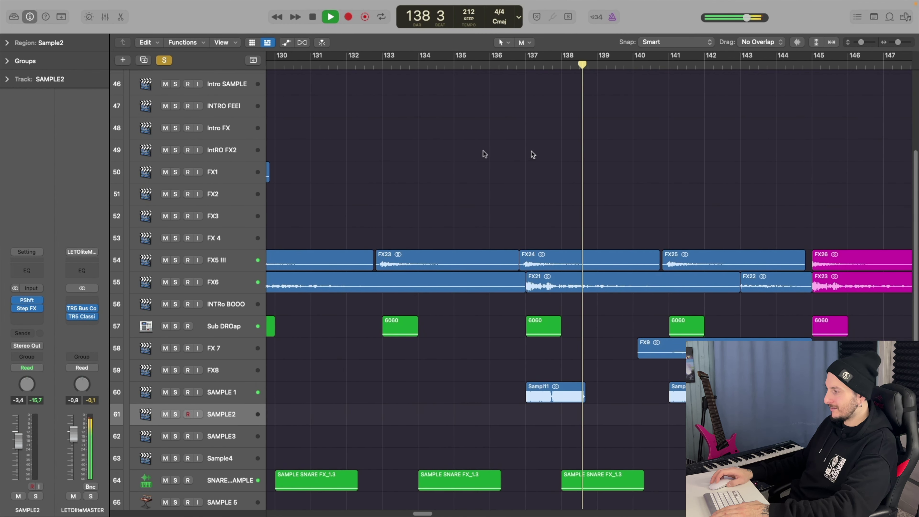
Step: Stop playback, solo the SNARE FX SAMPLE track, and unsolo the DRUMS and BASS REC stacks
{"action": "key", "text": "space"}
{"action": "scroll", "coordinate": [543, 217], "scroll_direction": "down", "scroll_amount": 2}
{"action": "scroll", "coordinate": [416, 344], "scroll_direction": "left", "scroll_amount": 4}
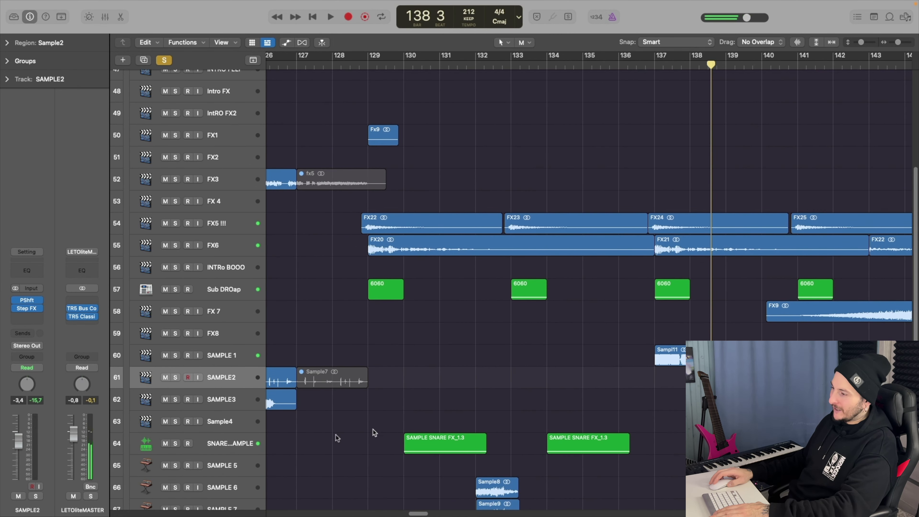
{"action": "left_click", "coordinate": [222, 445]}
{"action": "left_click", "coordinate": [176, 444]}
{"action": "scroll", "coordinate": [503, 210], "scroll_direction": "up", "scroll_amount": 10}
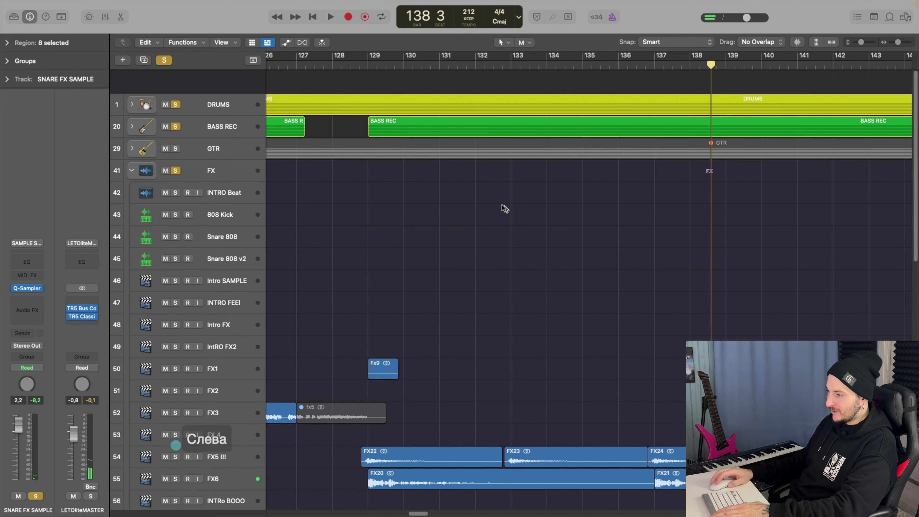
{"action": "left_click_drag", "start_coordinate": [174, 81], "coordinate": [174, 103]}
{"action": "scroll", "coordinate": [318, 162], "scroll_direction": "down", "scroll_amount": 1}
{"action": "scroll", "coordinate": [319, 159], "scroll_direction": "down", "scroll_amount": 10}
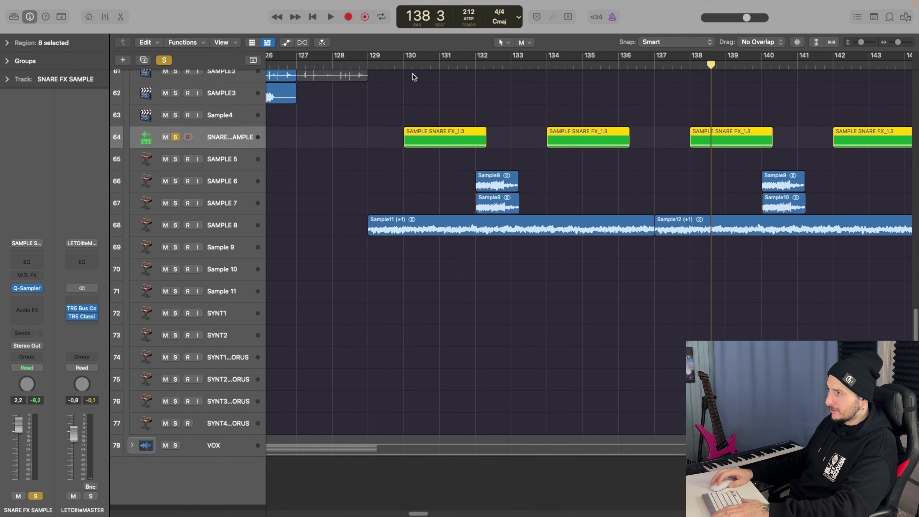
Step: Play from bar 129 and switch the solo from SNARE FX SAMPLE to SAMPLE 6
{"action": "scroll", "coordinate": [412, 78], "scroll_direction": "up", "scroll_amount": 3}
{"action": "left_click", "coordinate": [369, 64]}
{"action": "scroll", "coordinate": [269, 163], "scroll_direction": "up", "scroll_amount": 2}
{"action": "key", "text": "space"}
{"action": "scroll", "coordinate": [270, 166], "scroll_direction": "up", "scroll_amount": 2}
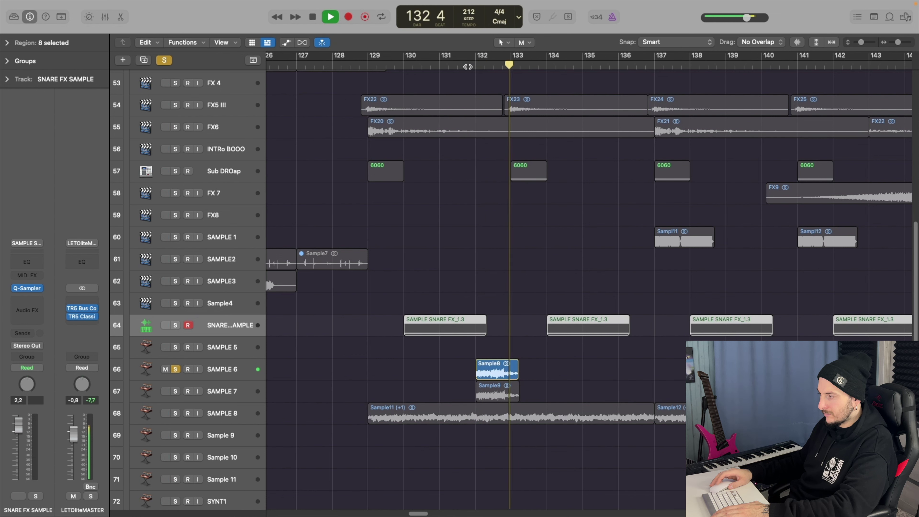
Step: Solo SAMPLE 7 in place of SAMPLE 6 and replay from just before bar 132
{"action": "left_click", "coordinate": [465, 71]}
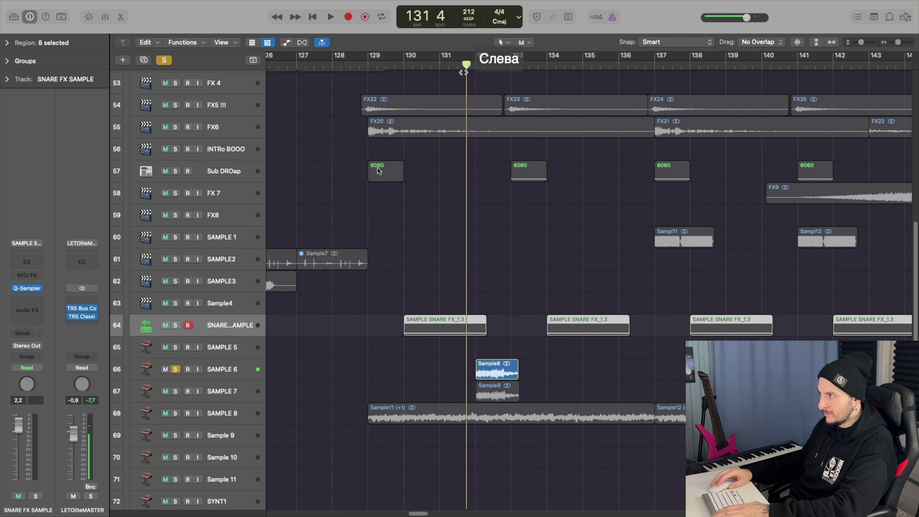
{"action": "left_click", "coordinate": [165, 400]}
{"action": "key", "text": "space"}
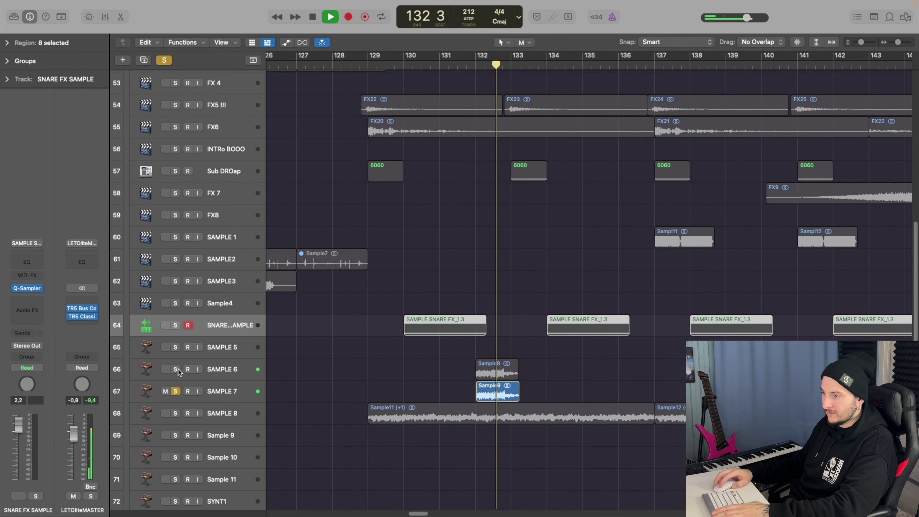
Step: Solo SAMPLE 6 together with SAMPLE 7 and play both overlapping regions from bar 132
{"action": "left_click", "coordinate": [176, 369]}
{"action": "key", "text": "space"}
{"action": "key", "text": "super+Right"}
{"action": "key", "text": "super+Right"}
{"action": "key", "text": "super+Right"}
{"action": "key", "text": "super+Right"}
{"action": "key", "text": "super+Right"}
{"action": "key", "text": "super+Right"}
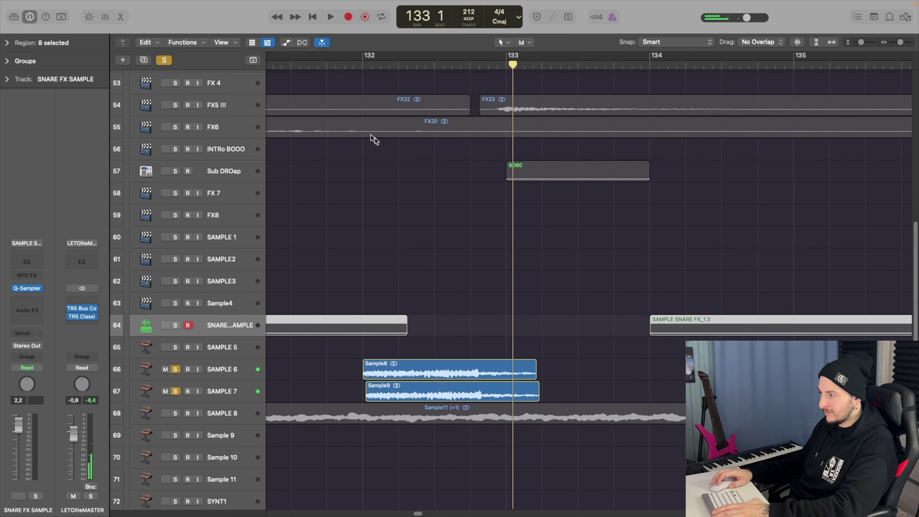
{"action": "left_click", "coordinate": [361, 66]}
{"action": "scroll", "coordinate": [388, 258], "scroll_direction": "up", "scroll_amount": 2}
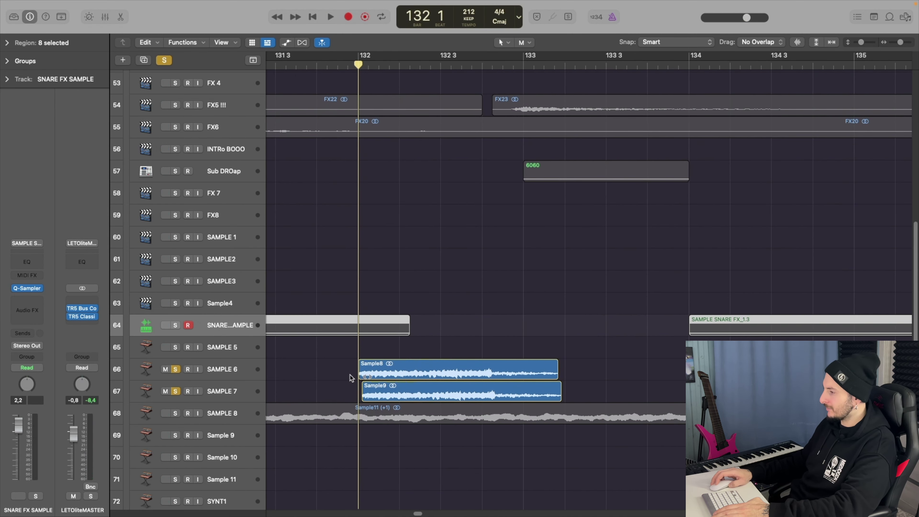
{"action": "scroll", "coordinate": [440, 381], "scroll_direction": "up", "scroll_amount": 3}
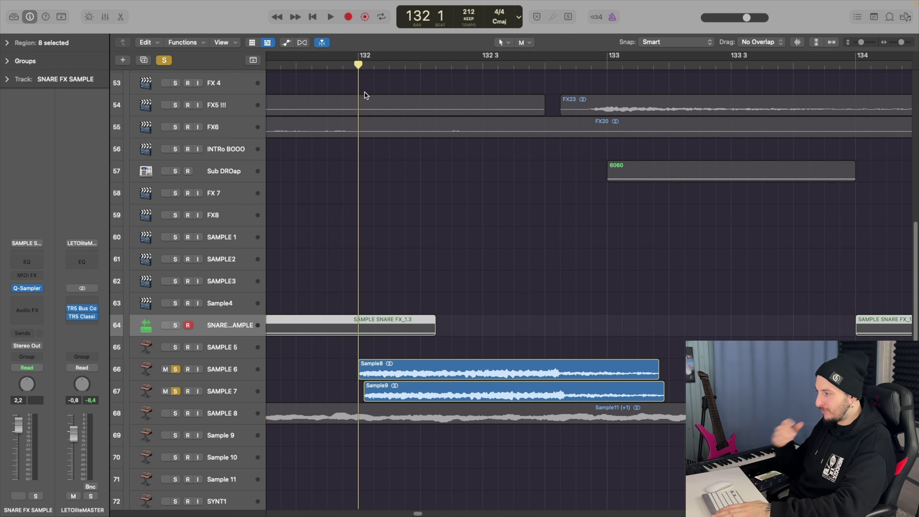
{"action": "key", "text": "space"}
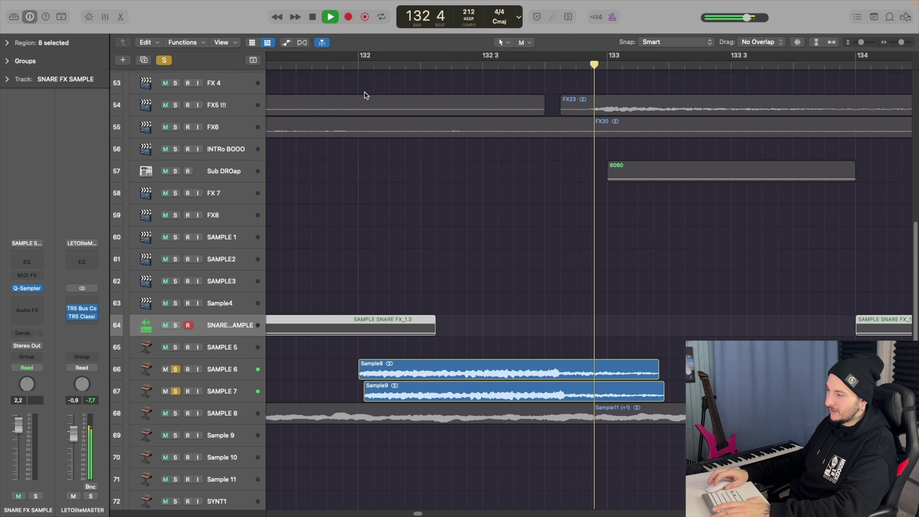
Step: Examine the FX, Sub DROap, SAMPLE 1 and snare FX regions from bar 135 to bar 145 while the FX stack plays
{"action": "left_click", "coordinate": [365, 92], "text": "ctrl+alt"}
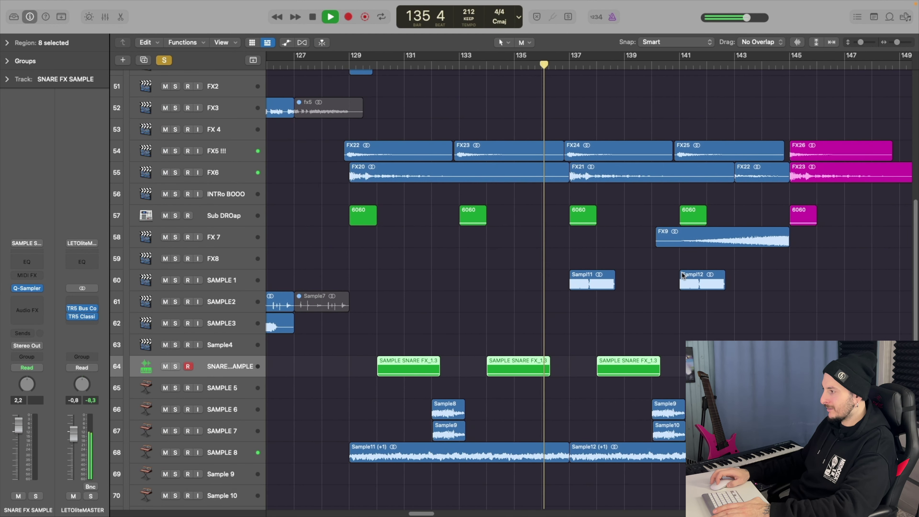
{"action": "left_click", "coordinate": [683, 274], "text": "ctrl+alt"}
{"action": "scroll", "coordinate": [681, 274], "scroll_direction": "right", "scroll_amount": 3}
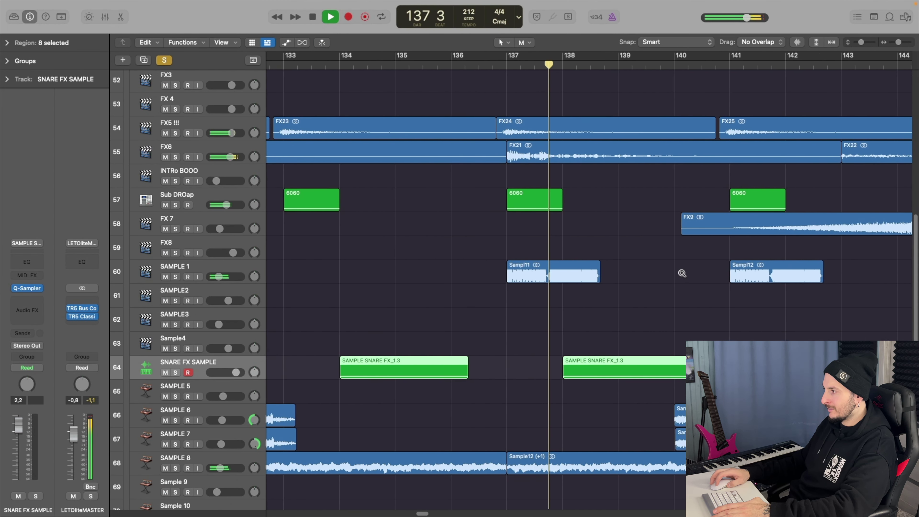
{"action": "scroll", "coordinate": [681, 275], "scroll_direction": "right", "scroll_amount": 3}
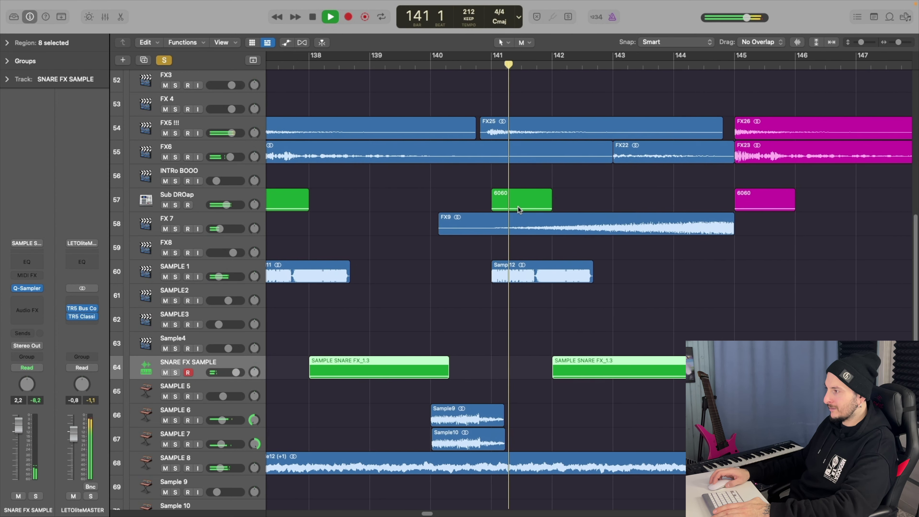
{"action": "key", "text": "super+Left"}
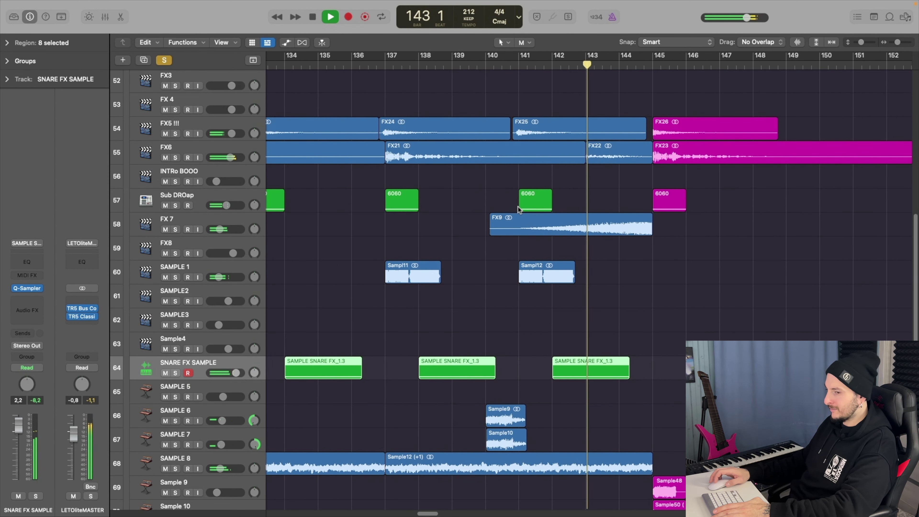
{"action": "key", "text": "super+Left"}
Step: Solo the DRUMS, BASS REC and GTR stacks alongside the FX stack during playback
{"action": "scroll", "coordinate": [517, 209], "scroll_direction": "down", "scroll_amount": 2}
{"action": "scroll", "coordinate": [478, 191], "scroll_direction": "up", "scroll_amount": 10}
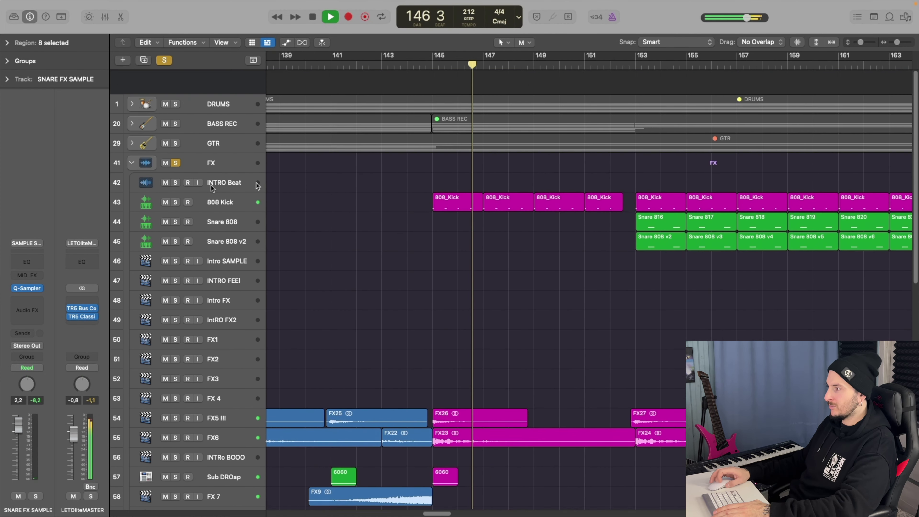
{"action": "left_click_drag", "start_coordinate": [176, 80], "coordinate": [176, 120]}
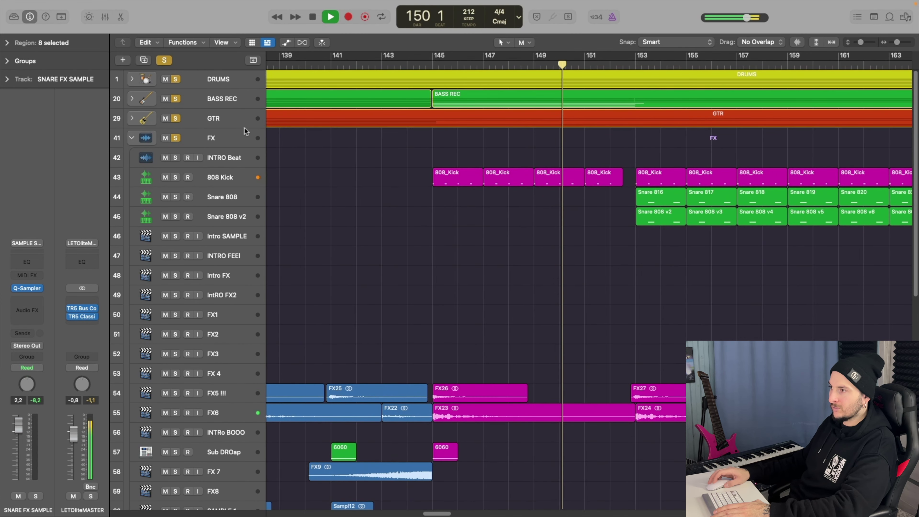
Step: Examine the 808 kick, snare, sample and synth regions from bar 145 to the song's end during playback
{"action": "scroll", "coordinate": [413, 141], "scroll_direction": "right", "scroll_amount": 1}
{"action": "scroll", "coordinate": [413, 141], "scroll_direction": "down", "scroll_amount": 2}
{"action": "scroll", "coordinate": [413, 142], "scroll_direction": "right", "scroll_amount": 3}
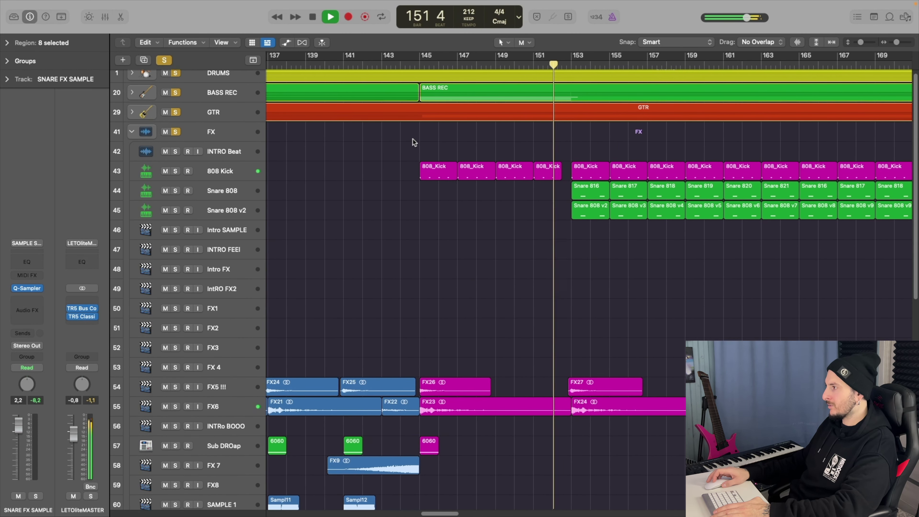
{"action": "scroll", "coordinate": [413, 143], "scroll_direction": "down", "scroll_amount": 10}
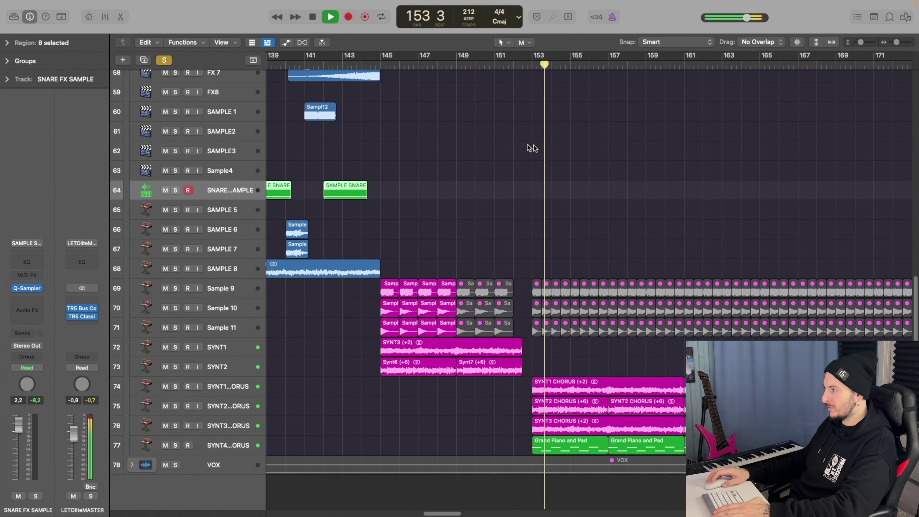
{"action": "scroll", "coordinate": [536, 148], "scroll_direction": "up", "scroll_amount": 15}
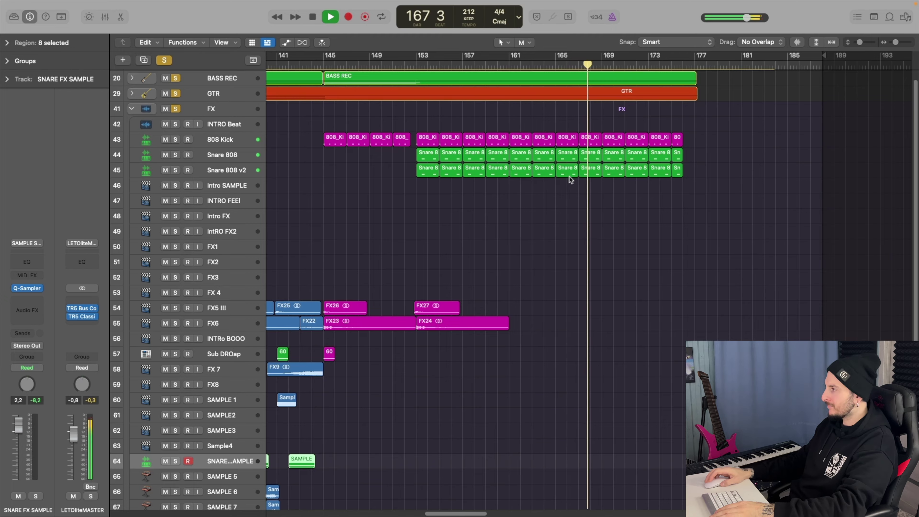
{"action": "scroll", "coordinate": [570, 178], "scroll_direction": "down", "scroll_amount": 2}
{"action": "scroll", "coordinate": [570, 177], "scroll_direction": "down", "scroll_amount": 5}
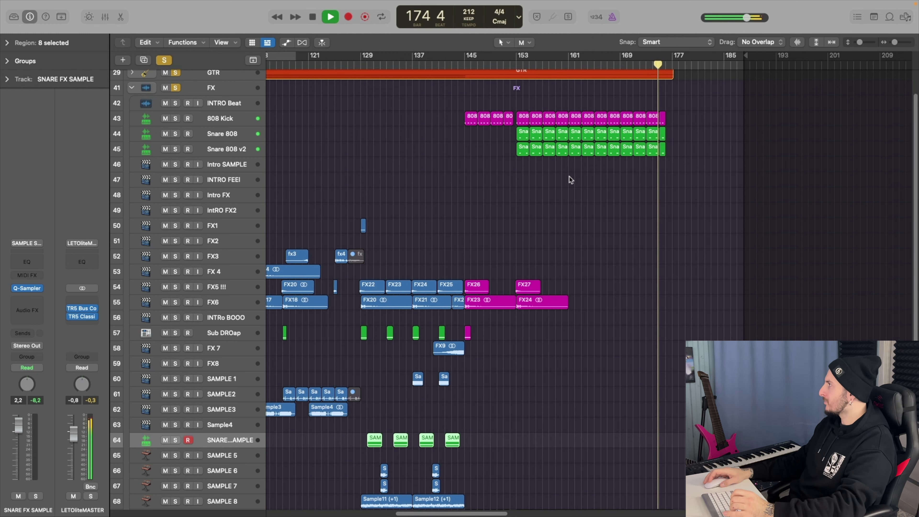
Step: Collapse the FX track stack
{"action": "scroll", "coordinate": [580, 138], "scroll_direction": "up", "scroll_amount": 3}
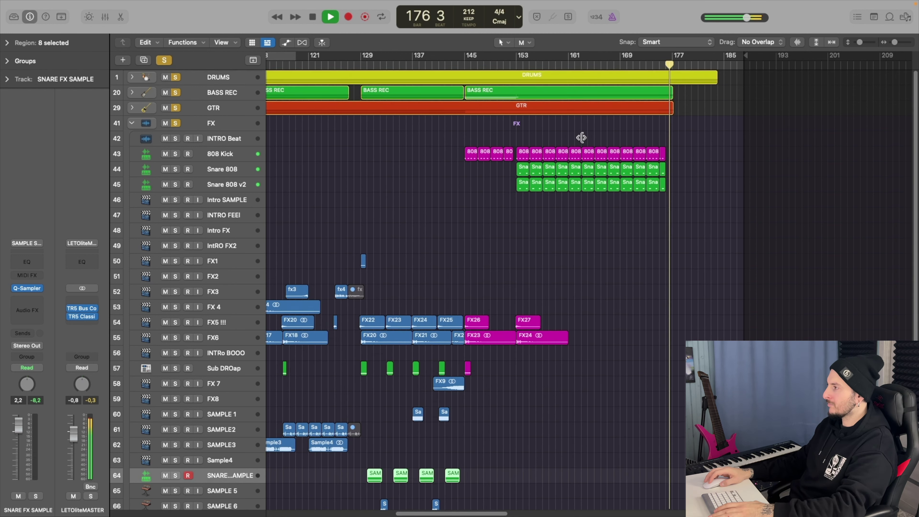
{"action": "left_click", "coordinate": [131, 123]}
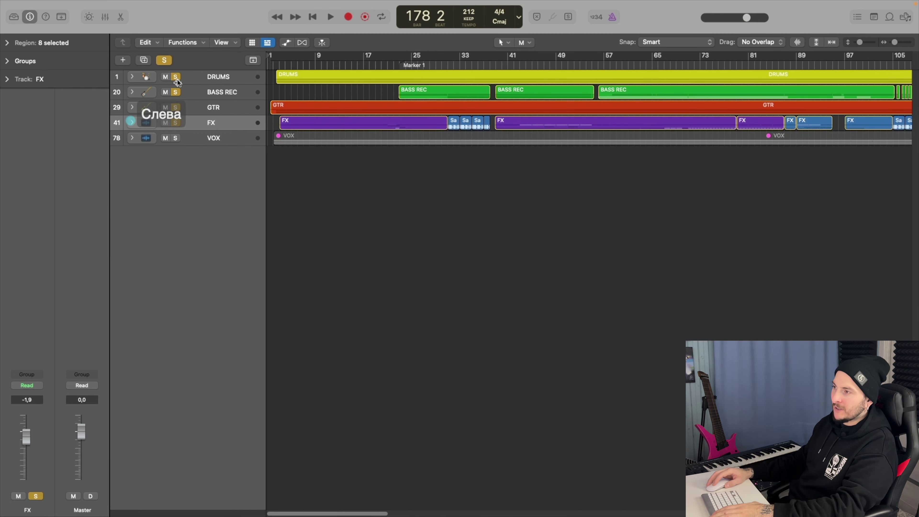
Step: Turn off solo on the DRUMS, BASS REC, GTR and FX stacks, and expand and solo the VOX stack
{"action": "left_click_drag", "start_coordinate": [176, 77], "coordinate": [176, 115]}
{"action": "left_click", "coordinate": [176, 123]}
{"action": "left_click", "coordinate": [133, 138]}
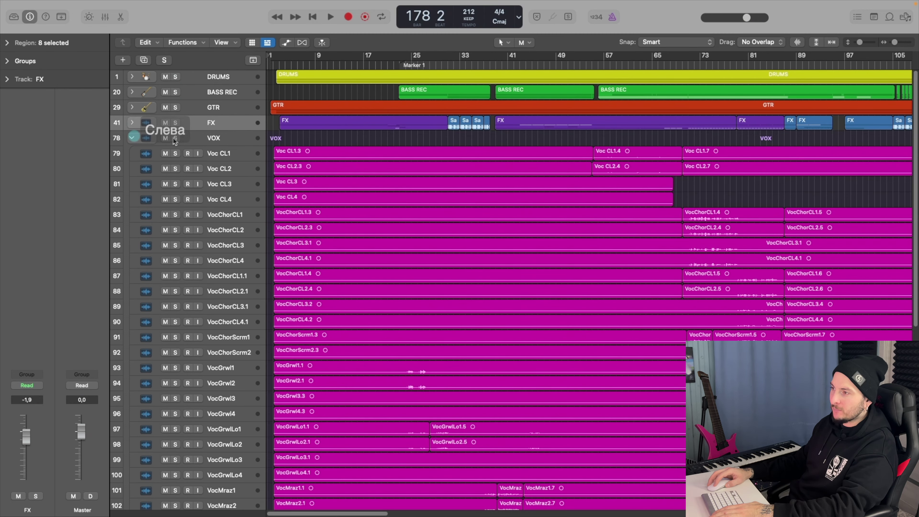
{"action": "left_click", "coordinate": [175, 138]}
Step: Look over the vocal tracks in the VOX stack and play them from the song's start
{"action": "scroll", "coordinate": [524, 173], "scroll_direction": "down", "scroll_amount": 10}
{"action": "scroll", "coordinate": [524, 173], "scroll_direction": "up", "scroll_amount": 10}
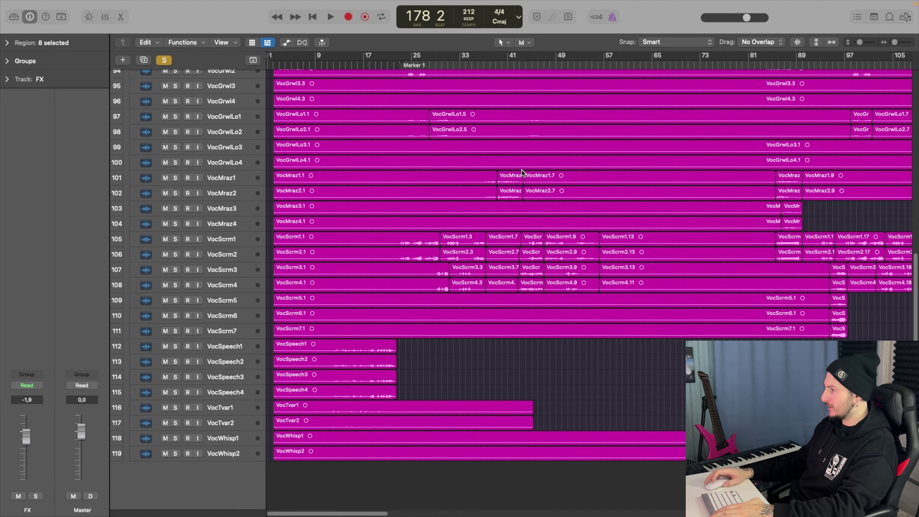
{"action": "scroll", "coordinate": [522, 171], "scroll_direction": "down", "scroll_amount": 4}
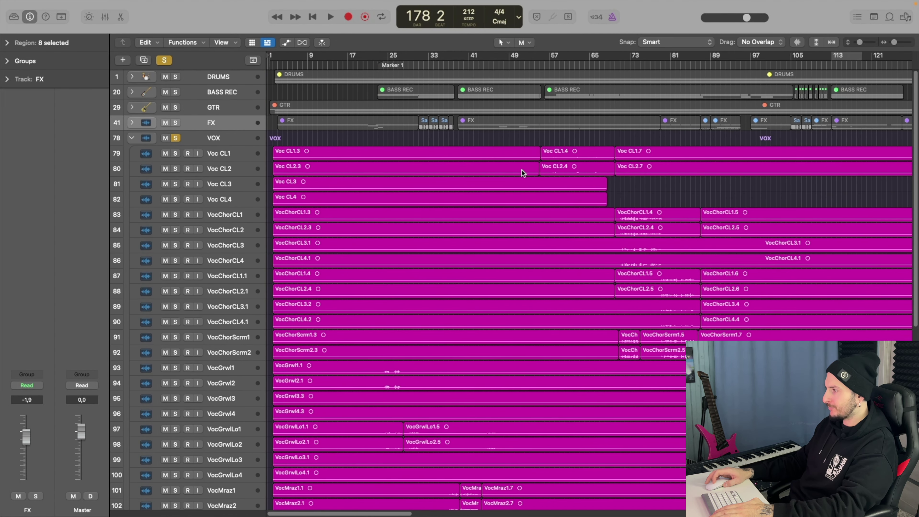
{"action": "scroll", "coordinate": [530, 185], "scroll_direction": "down", "scroll_amount": 8}
{"action": "scroll", "coordinate": [533, 188], "scroll_direction": "up", "scroll_amount": 10}
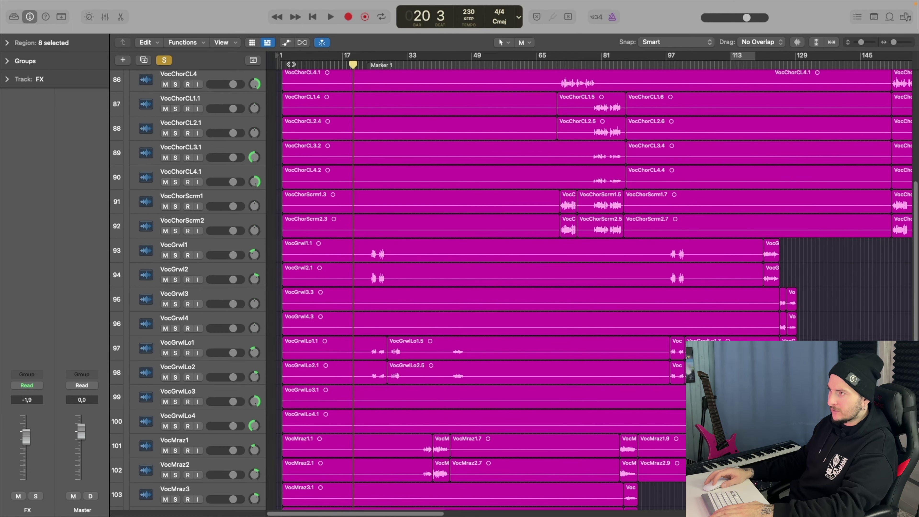
{"action": "left_click", "coordinate": [273, 63]}
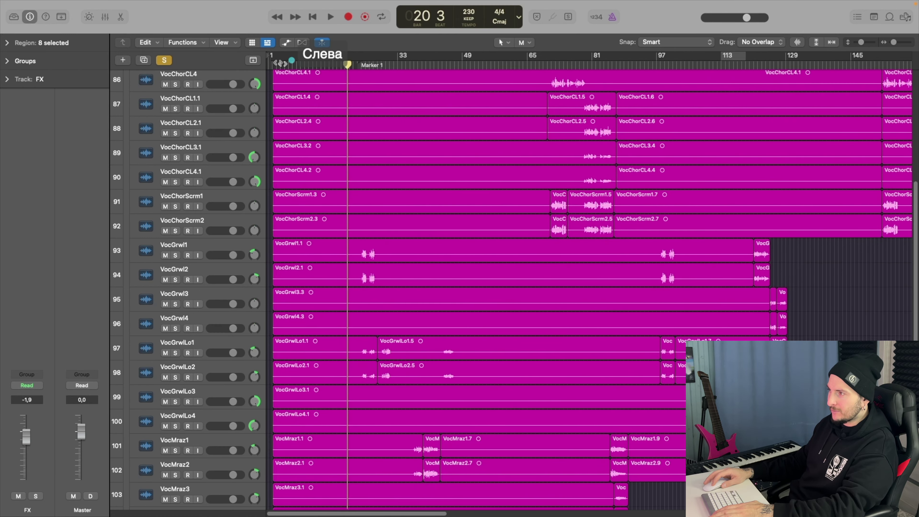
{"action": "scroll", "coordinate": [315, 117], "scroll_direction": "down", "scroll_amount": 10}
{"action": "scroll", "coordinate": [317, 119], "scroll_direction": "up", "scroll_amount": 5}
{"action": "key", "text": "space"}
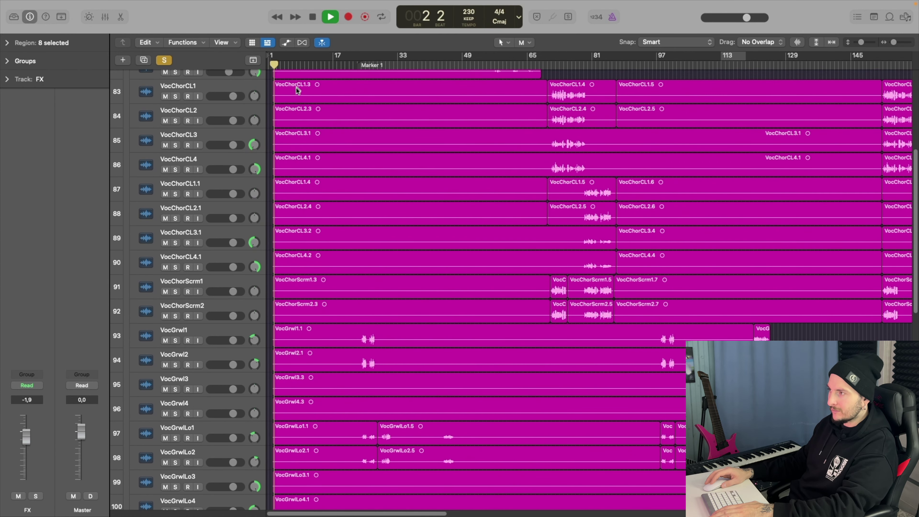
Step: Examine the VocSpeech and VocTvar regions in the song's intro up to bar 16 during playback
{"action": "scroll", "coordinate": [363, 138], "scroll_direction": "up", "scroll_amount": 5}
{"action": "key", "text": "z"}
{"action": "scroll", "coordinate": [476, 245], "scroll_direction": "up", "scroll_amount": 3}
{"action": "scroll", "coordinate": [475, 246], "scroll_direction": "left", "scroll_amount": 2}
{"action": "scroll", "coordinate": [477, 246], "scroll_direction": "down", "scroll_amount": 3}
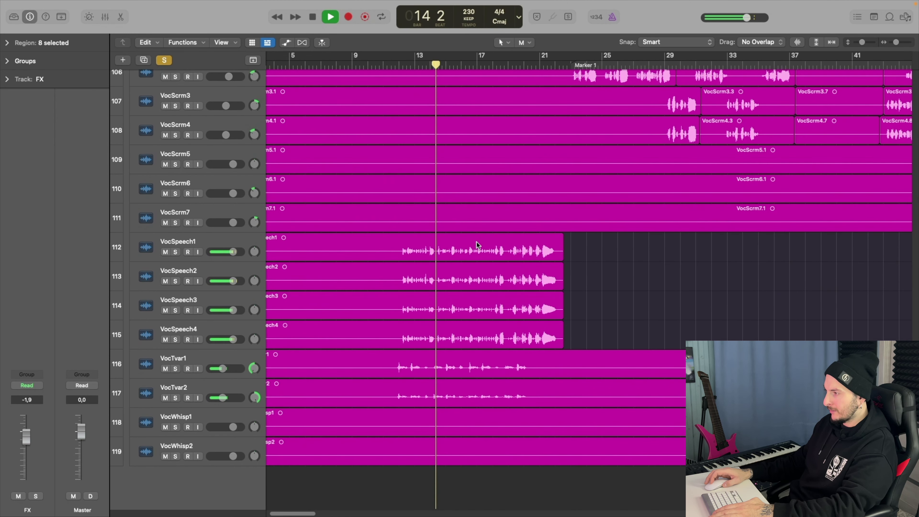
{"action": "scroll", "coordinate": [476, 245], "scroll_direction": "down", "scroll_amount": 2}
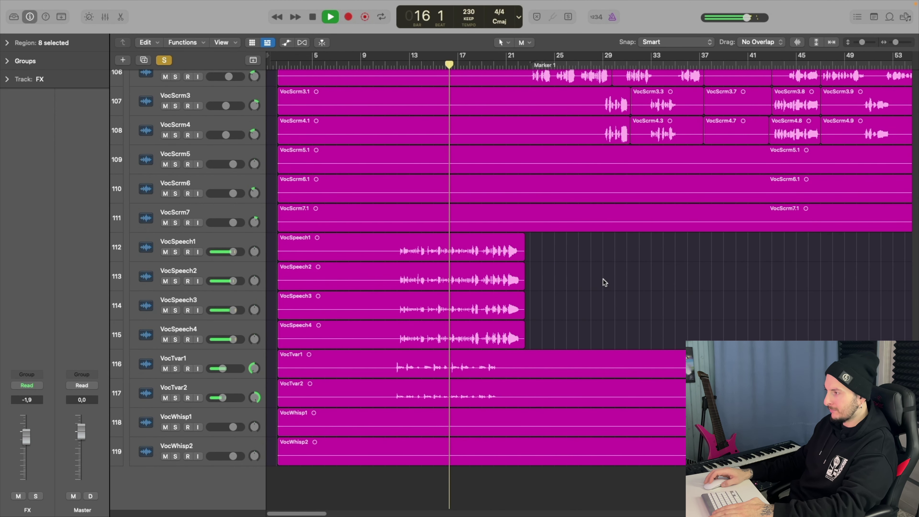
Step: Limit the vocal solo to VocTvar1 and VocTvar2, solo the FX stack with them, and play from bar 11
{"action": "scroll", "coordinate": [603, 278], "scroll_direction": "up", "scroll_amount": 2}
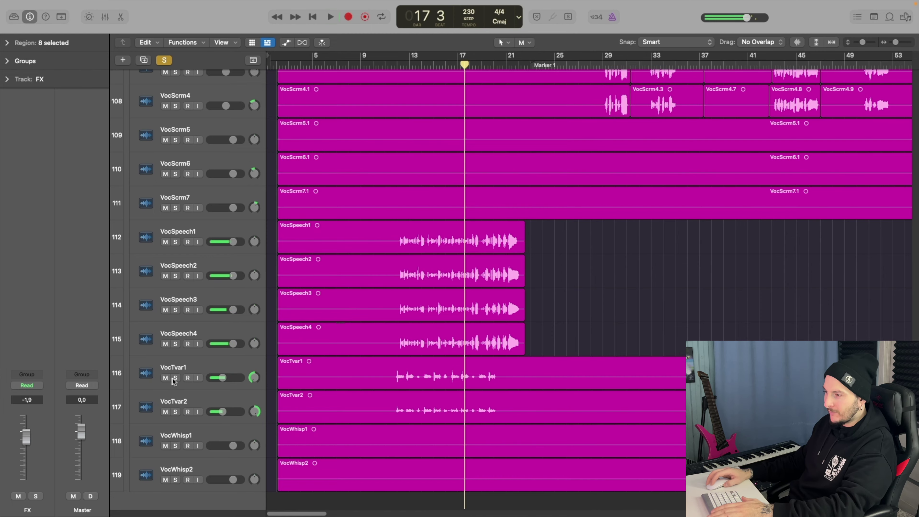
{"action": "left_click", "coordinate": [175, 190]}
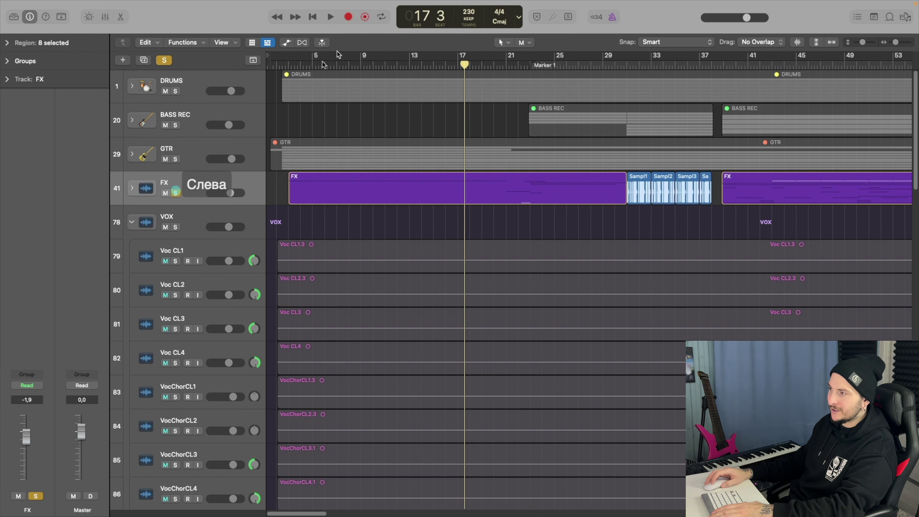
{"action": "left_click", "coordinate": [301, 64]}
{"action": "scroll", "coordinate": [374, 126], "scroll_direction": "down", "scroll_amount": 10}
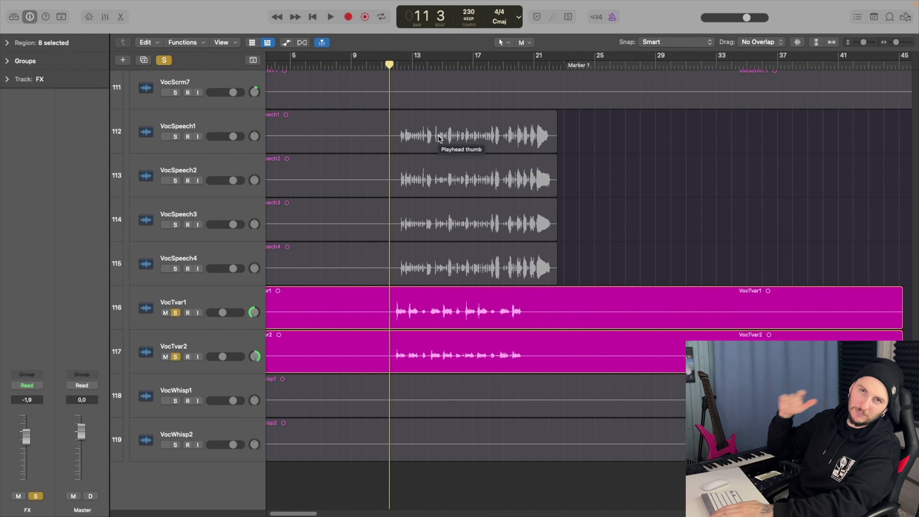
{"action": "key", "text": "space"}
Step: Examine the VocTvar1 and VocTvar2 regions from bar 12 to bar 18 during playback
{"action": "scroll", "coordinate": [535, 160], "scroll_direction": "up", "scroll_amount": 2}
{"action": "scroll", "coordinate": [534, 160], "scroll_direction": "down", "scroll_amount": 2}
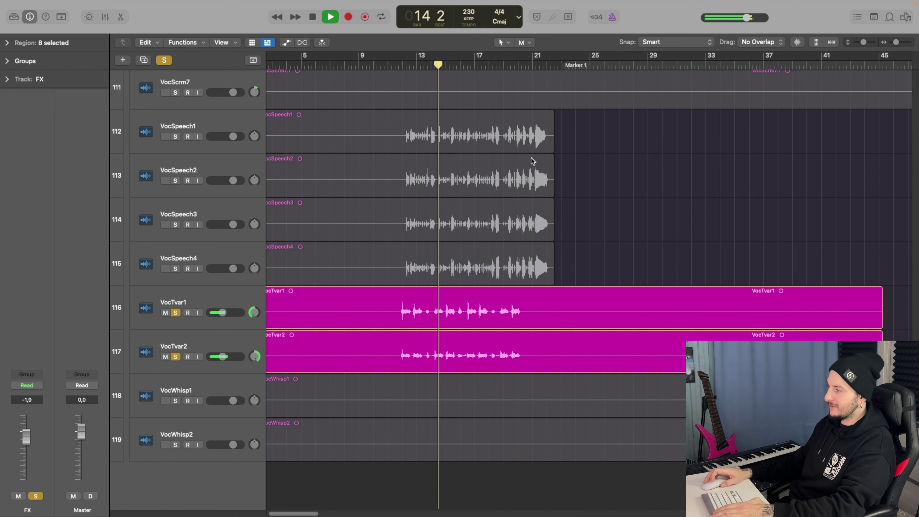
{"action": "scroll", "coordinate": [533, 160], "scroll_direction": "up", "scroll_amount": 1}
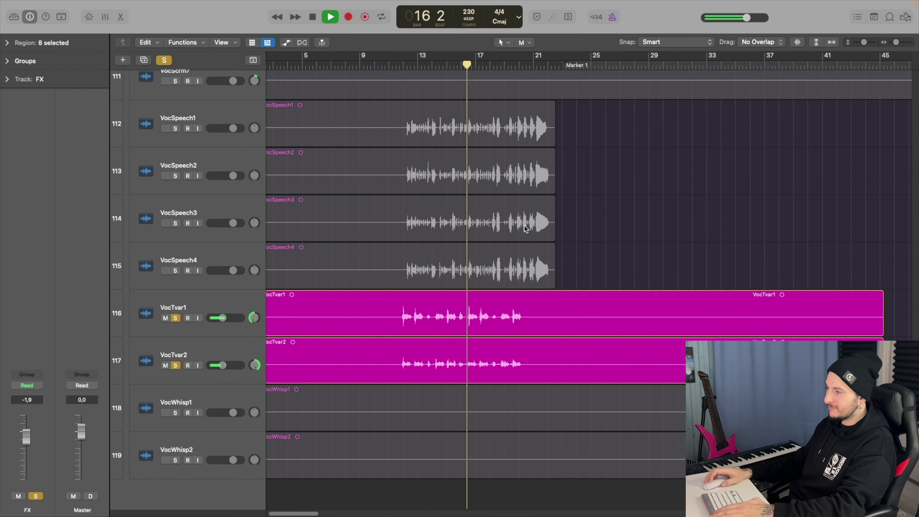
{"action": "scroll", "coordinate": [526, 229], "scroll_direction": "up", "scroll_amount": 1}
{"action": "scroll", "coordinate": [526, 229], "scroll_direction": "up", "scroll_amount": 1}
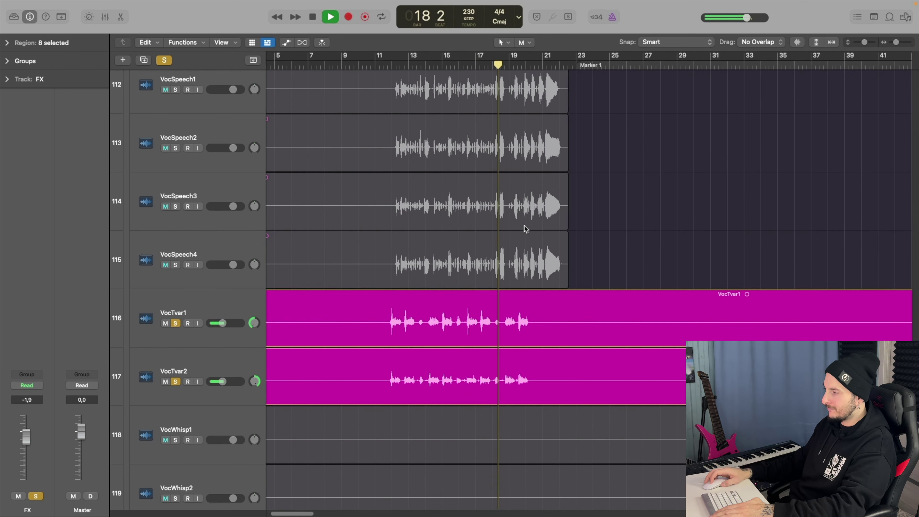
{"action": "scroll", "coordinate": [525, 229], "scroll_direction": "up", "scroll_amount": 1}
{"action": "scroll", "coordinate": [525, 227], "scroll_direction": "up", "scroll_amount": 2}
{"action": "scroll", "coordinate": [525, 227], "scroll_direction": "down", "scroll_amount": 1}
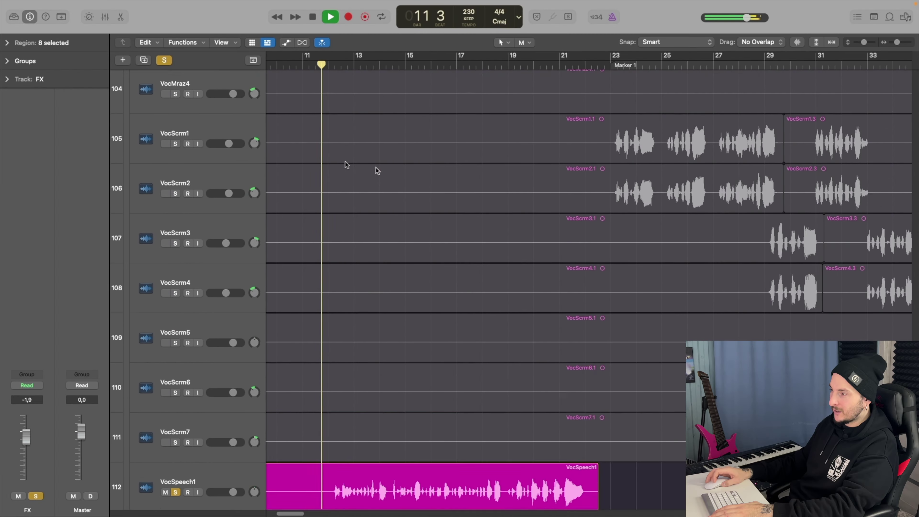
Step: Unsolo the FX stack so only VocSpeech1 and VocSpeech2 stay soloed, and return the playhead to bar 12
{"action": "scroll", "coordinate": [398, 192], "scroll_direction": "down", "scroll_amount": 15}
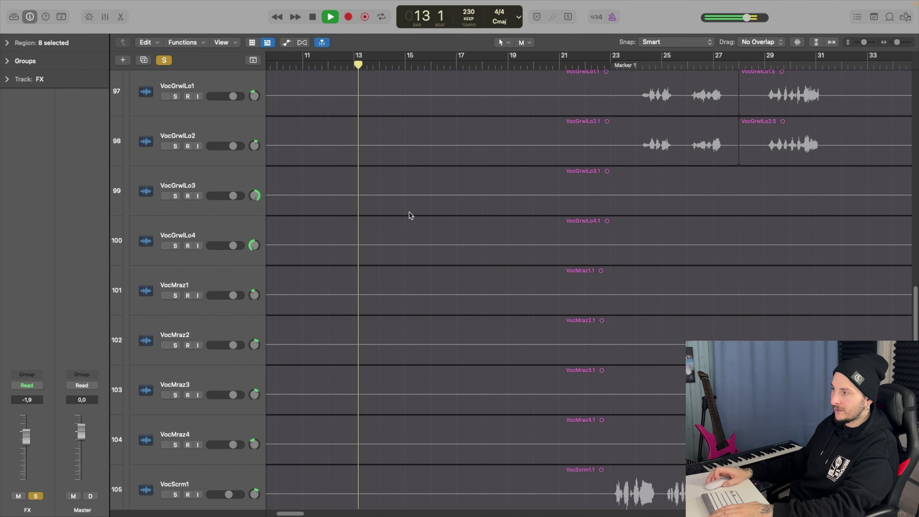
{"action": "scroll", "coordinate": [411, 216], "scroll_direction": "down", "scroll_amount": 12}
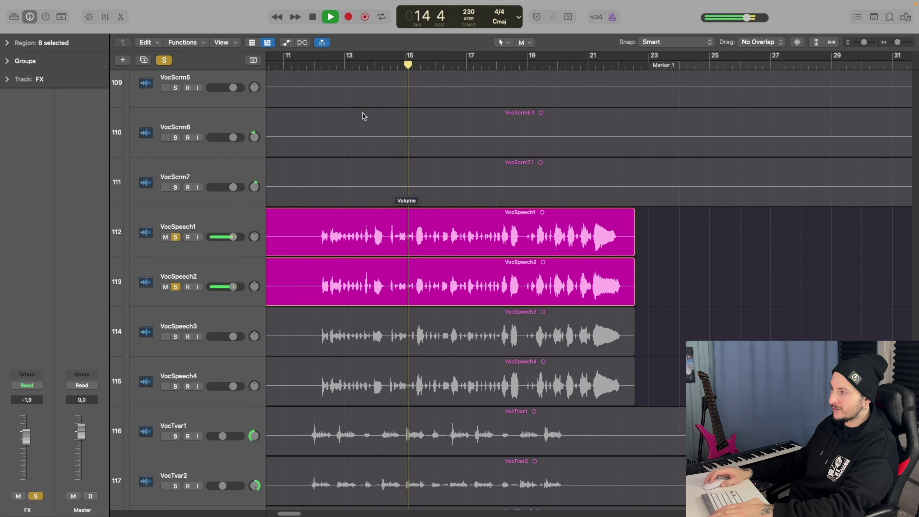
{"action": "scroll", "coordinate": [312, 113], "scroll_direction": "up", "scroll_amount": 20}
{"action": "scroll", "coordinate": [292, 115], "scroll_direction": "up", "scroll_amount": 9}
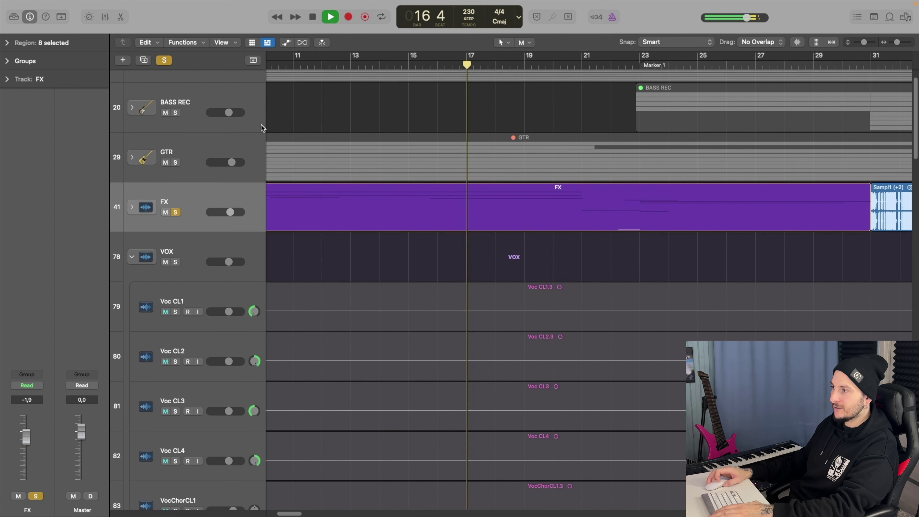
{"action": "left_click", "coordinate": [173, 248]}
{"action": "scroll", "coordinate": [331, 239], "scroll_direction": "down", "scroll_amount": 4}
{"action": "scroll", "coordinate": [331, 239], "scroll_direction": "down", "scroll_amount": 20}
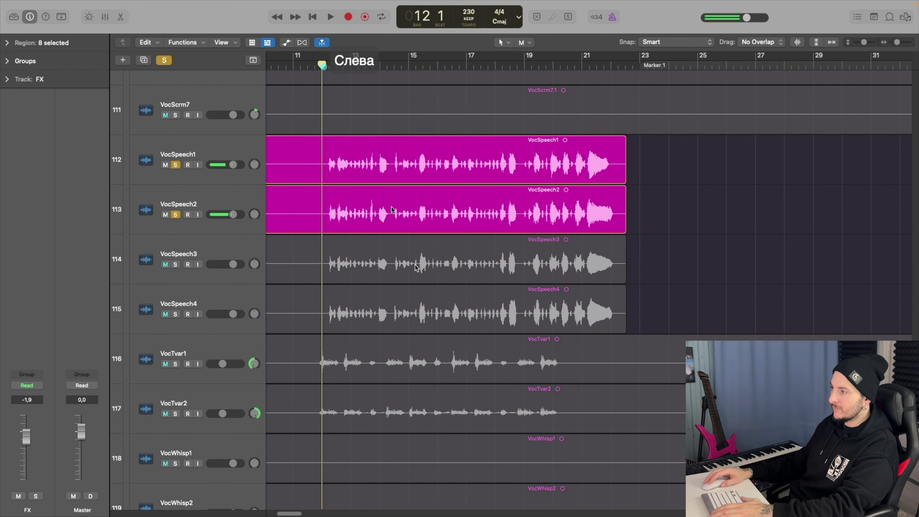
Step: Switch the solo from VocSpeech1 and VocSpeech2 to VocSpeech3 and VocSpeech4 and play them from bar 12
{"action": "left_click", "coordinate": [175, 164]}
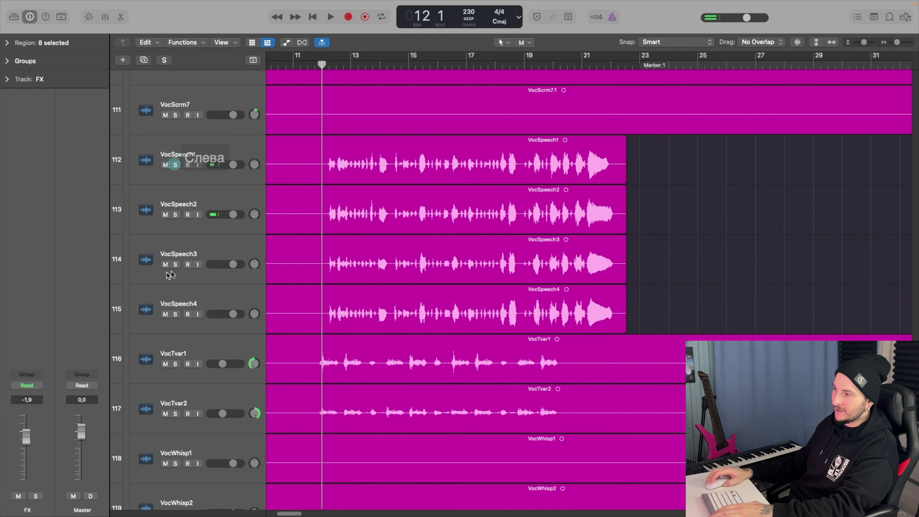
{"action": "left_click", "coordinate": [175, 264]}
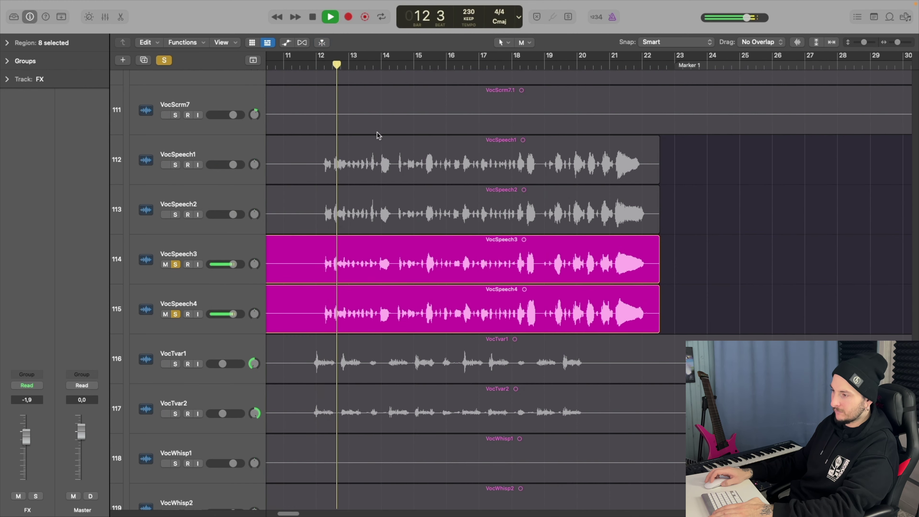
{"action": "scroll", "coordinate": [376, 136], "scroll_direction": "down", "scroll_amount": 2}
{"action": "scroll", "coordinate": [376, 139], "scroll_direction": "up", "scroll_amount": 2}
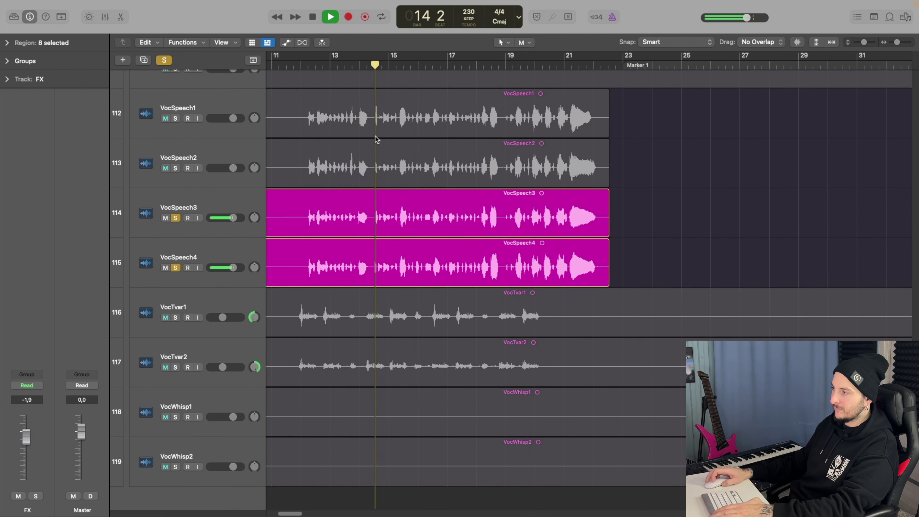
{"action": "scroll", "coordinate": [376, 140], "scroll_direction": "up", "scroll_amount": 2}
Step: Pan VocSpeech3 to -15 and VocSpeech4 to +17 during playback
{"action": "left_click_drag", "start_coordinate": [255, 204], "coordinate": [254, 209]}
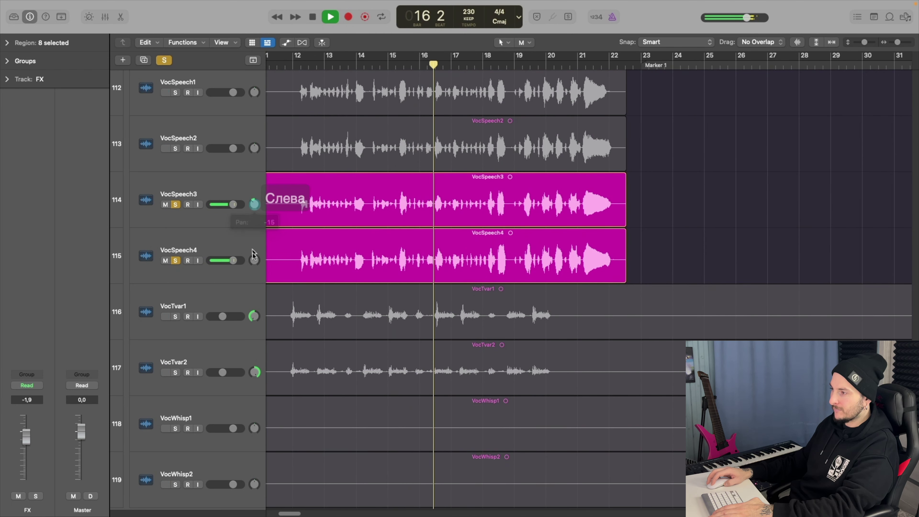
{"action": "left_click", "coordinate": [255, 260]}
{"action": "left_click_drag", "start_coordinate": [254, 260], "coordinate": [254, 255]}
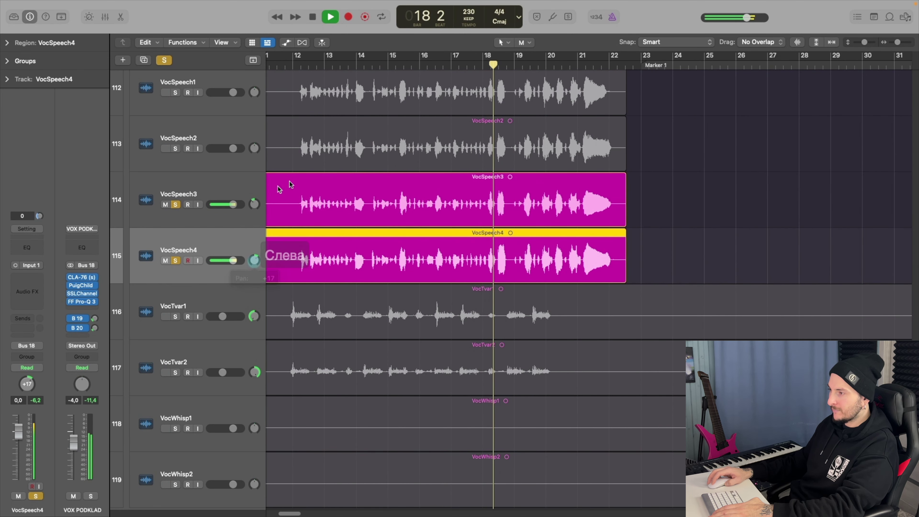
Step: Examine the panned VocSpeech3 and VocSpeech4 regions up to bar 22 during playback and return to bar 12
{"action": "scroll", "coordinate": [279, 185], "scroll_direction": "up", "scroll_amount": 2}
{"action": "scroll", "coordinate": [303, 181], "scroll_direction": "down", "scroll_amount": 3}
{"action": "scroll", "coordinate": [305, 181], "scroll_direction": "up", "scroll_amount": 1}
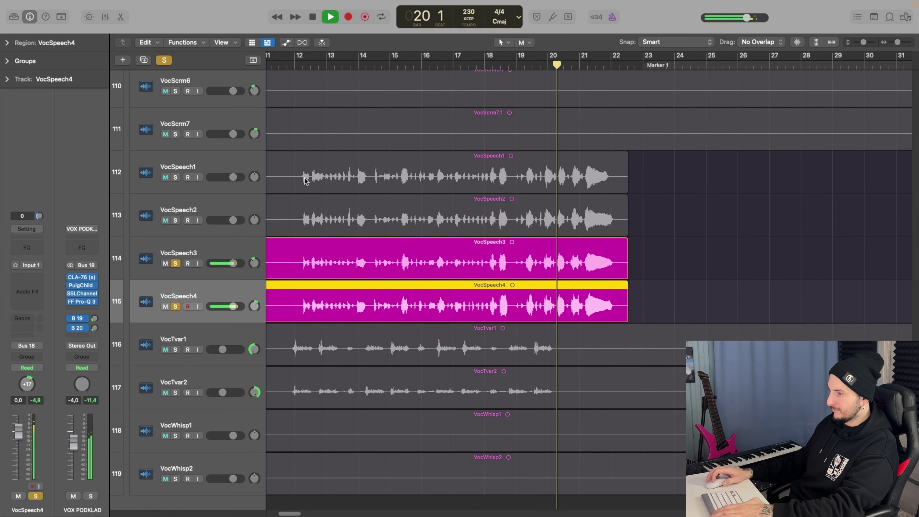
{"action": "scroll", "coordinate": [305, 181], "scroll_direction": "left", "scroll_amount": 1}
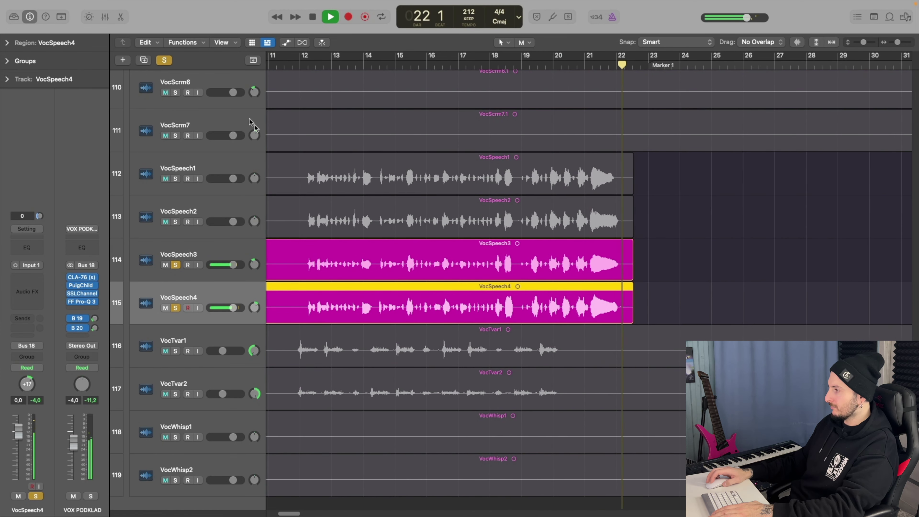
{"action": "key", "text": "space"}
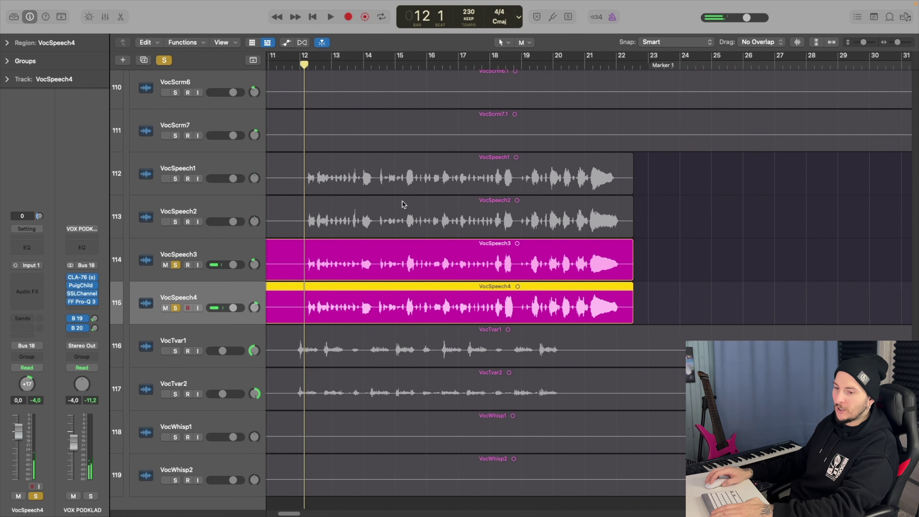
{"action": "scroll", "coordinate": [402, 201], "scroll_direction": "down", "scroll_amount": 1}
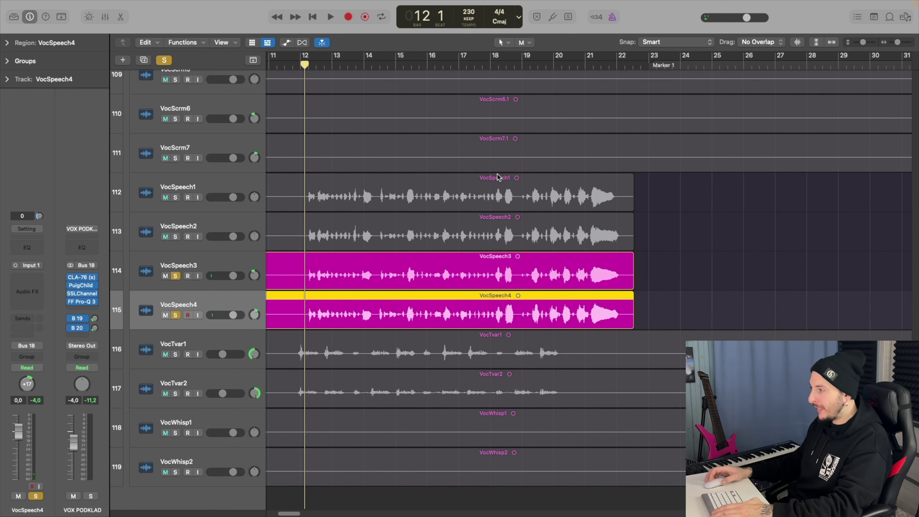
Step: Add VocSpeech1 and VocSpeech2 to the solo and play all four VocSpeech tracks from bar 12 to bar 22
{"action": "left_click", "coordinate": [175, 236]}
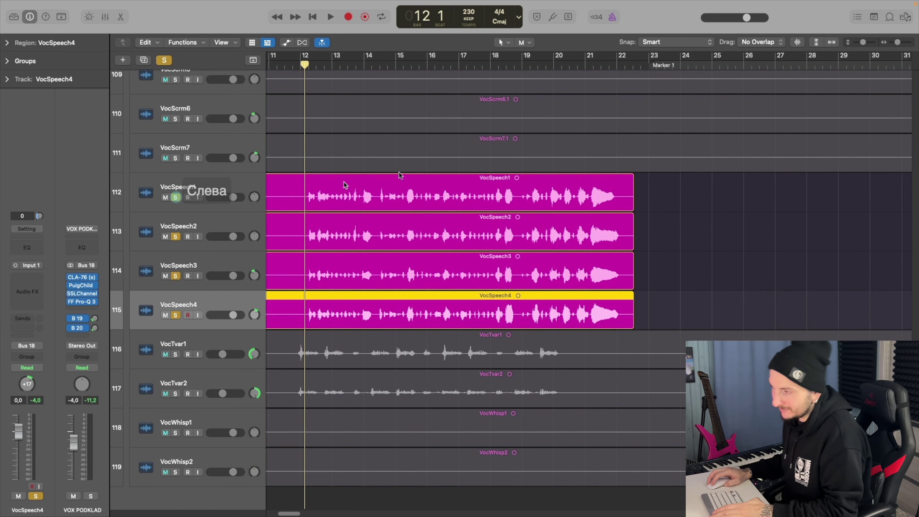
{"action": "scroll", "coordinate": [412, 171], "scroll_direction": "up", "scroll_amount": 1}
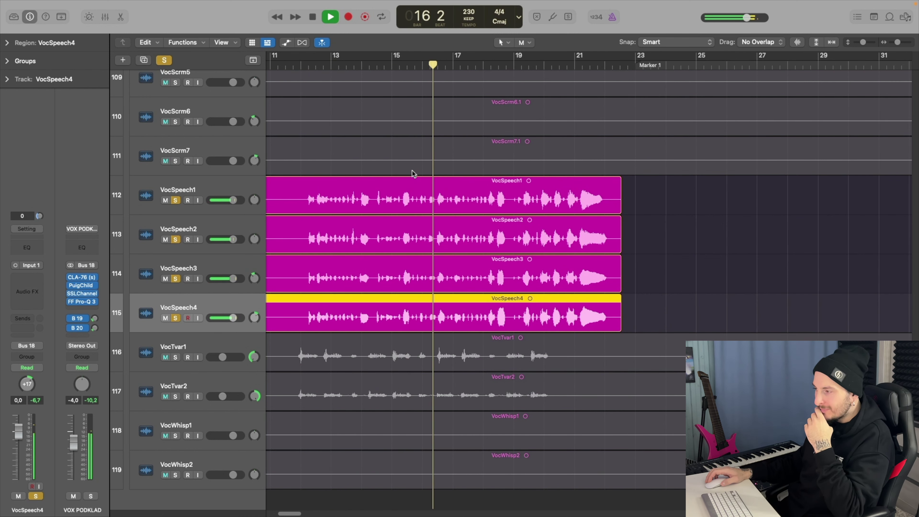
{"action": "scroll", "coordinate": [549, 149], "scroll_direction": "up", "scroll_amount": 5}
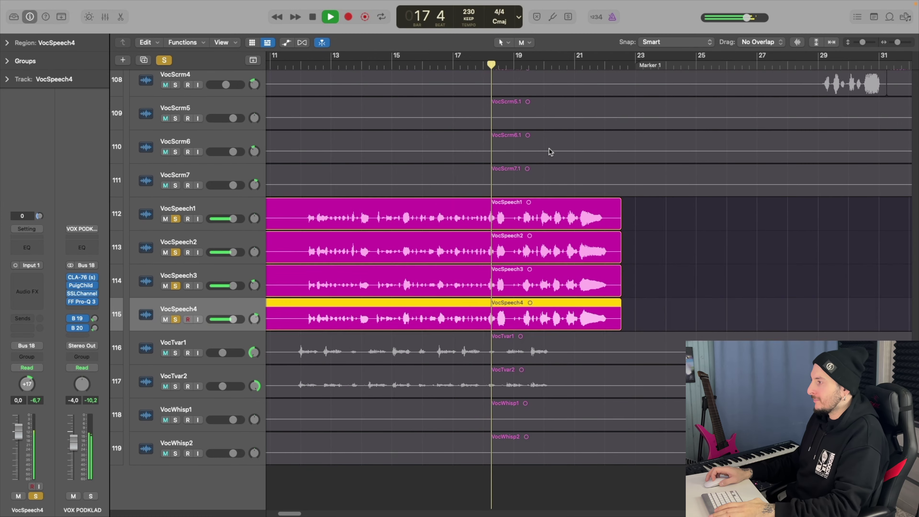
{"action": "scroll", "coordinate": [550, 151], "scroll_direction": "up", "scroll_amount": 6}
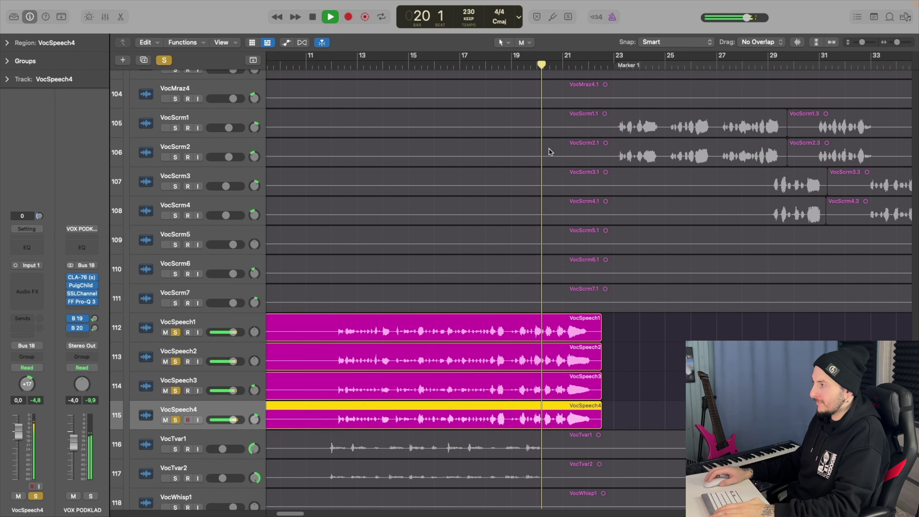
{"action": "scroll", "coordinate": [573, 202], "scroll_direction": "down", "scroll_amount": 5}
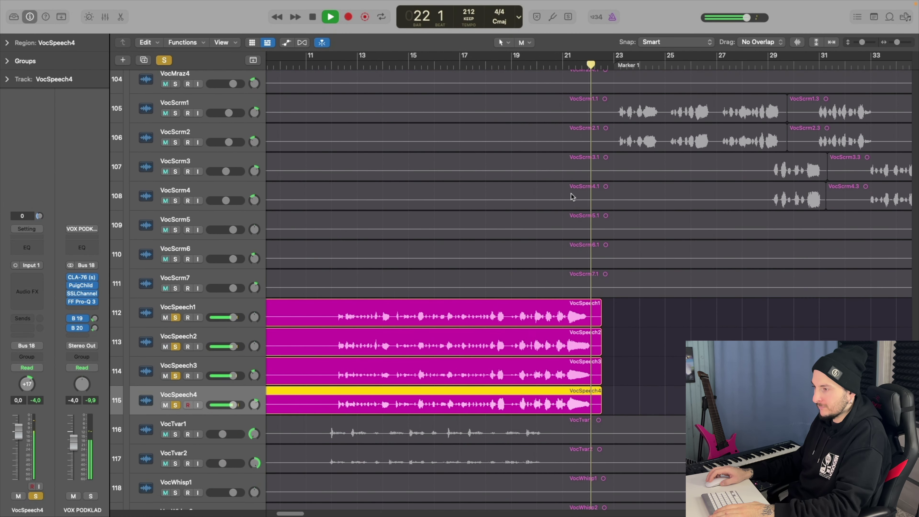
{"action": "scroll", "coordinate": [572, 197], "scroll_direction": "up", "scroll_amount": 5}
{"action": "key", "text": "space"}
Step: Solo VocScrm1 and VocScrm2 as well and play their regions from the end of bar 22
{"action": "left_click", "coordinate": [175, 270]}
{"action": "left_click", "coordinate": [175, 299]}
{"action": "scroll", "coordinate": [454, 168], "scroll_direction": "right", "scroll_amount": 4}
{"action": "scroll", "coordinate": [456, 166], "scroll_direction": "down", "scroll_amount": 1}
{"action": "scroll", "coordinate": [456, 165], "scroll_direction": "left", "scroll_amount": 2}
{"action": "scroll", "coordinate": [457, 165], "scroll_direction": "up", "scroll_amount": 5}
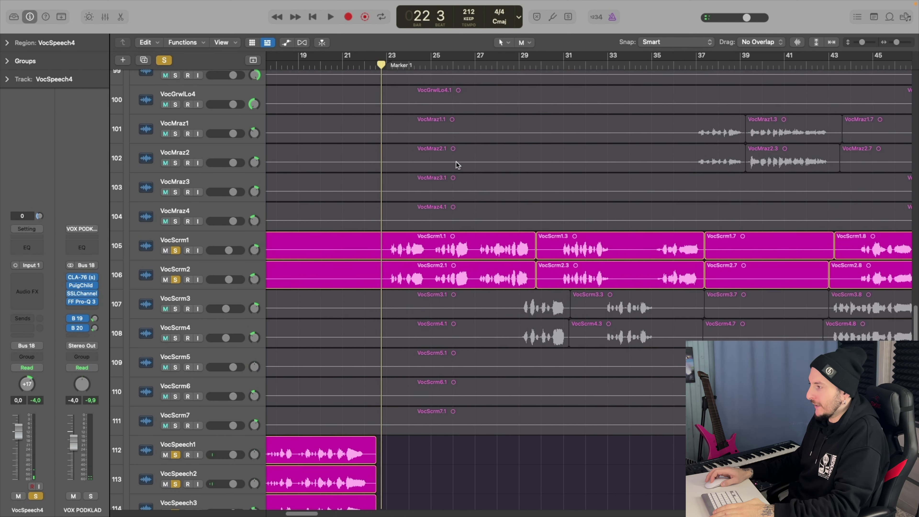
{"action": "scroll", "coordinate": [425, 113], "scroll_direction": "down", "scroll_amount": 3}
{"action": "key", "text": "super+Right"}
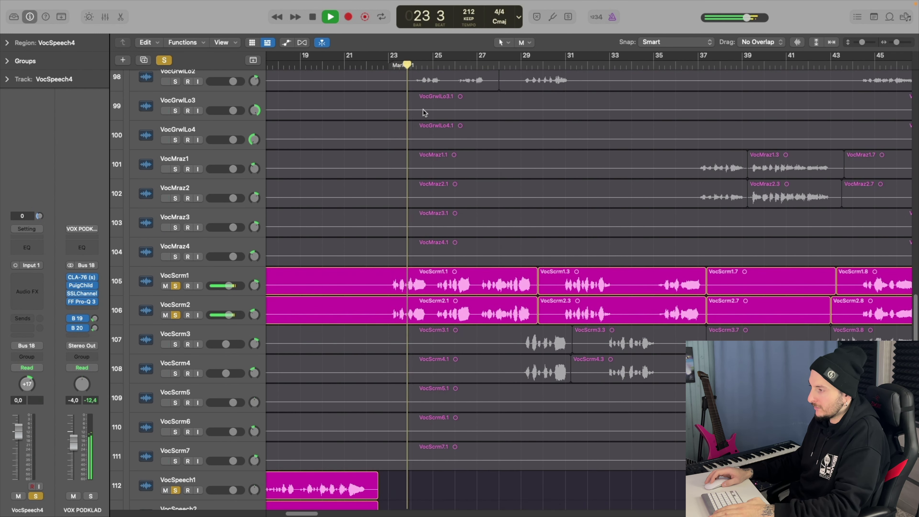
Step: Add VocGrwl1 and VocGrwl2 to the solo and play them together with VocScrm1 and VocScrm2 through bar 26
{"action": "scroll", "coordinate": [425, 113], "scroll_direction": "right", "scroll_amount": 2}
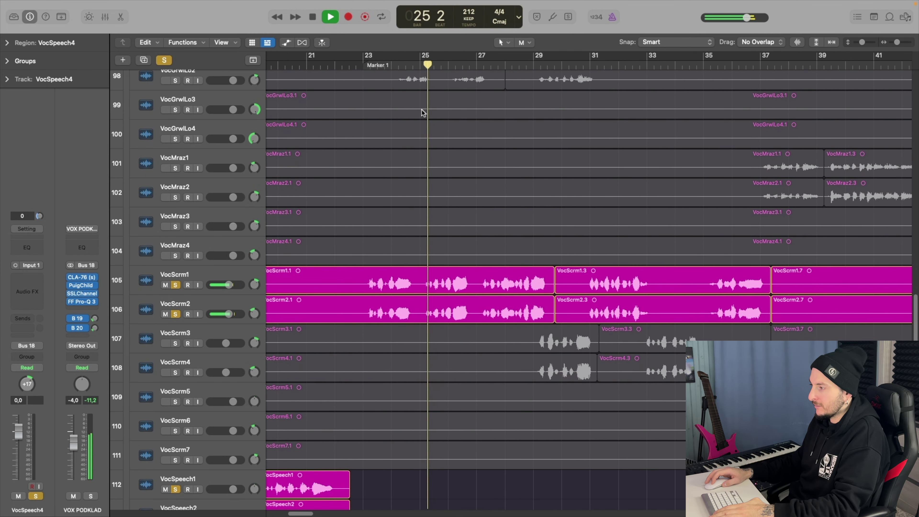
{"action": "key", "text": "super+Left"}
{"action": "scroll", "coordinate": [424, 113], "scroll_direction": "up", "scroll_amount": 1}
{"action": "scroll", "coordinate": [422, 112], "scroll_direction": "up", "scroll_amount": 3}
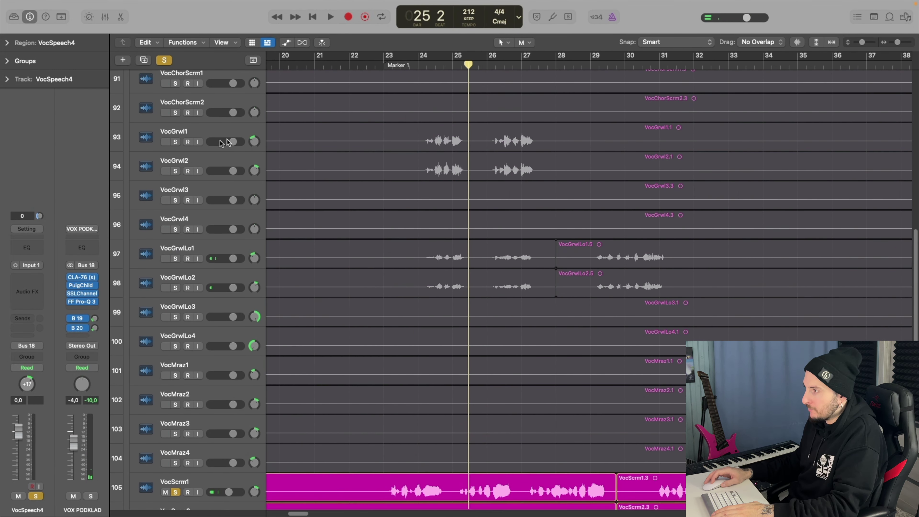
{"action": "left_click_drag", "start_coordinate": [176, 145], "coordinate": [176, 171]}
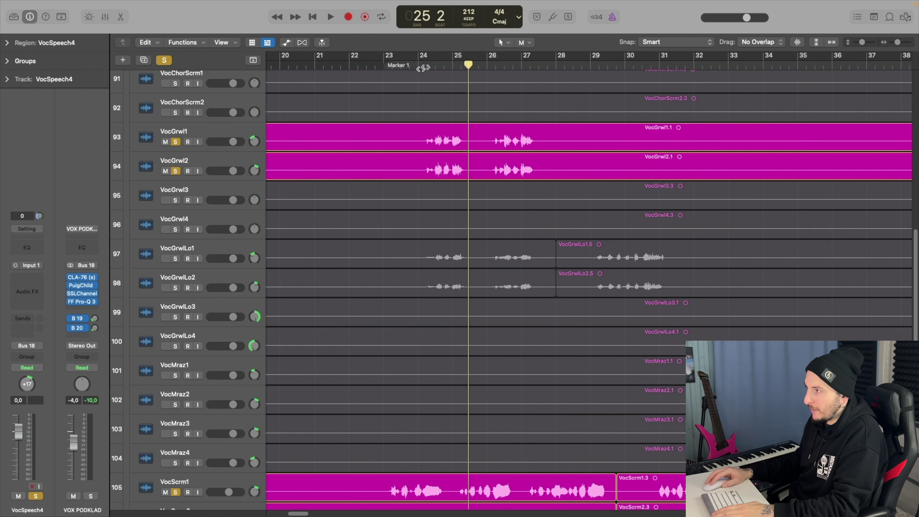
{"action": "scroll", "coordinate": [448, 235], "scroll_direction": "down", "scroll_amount": 2}
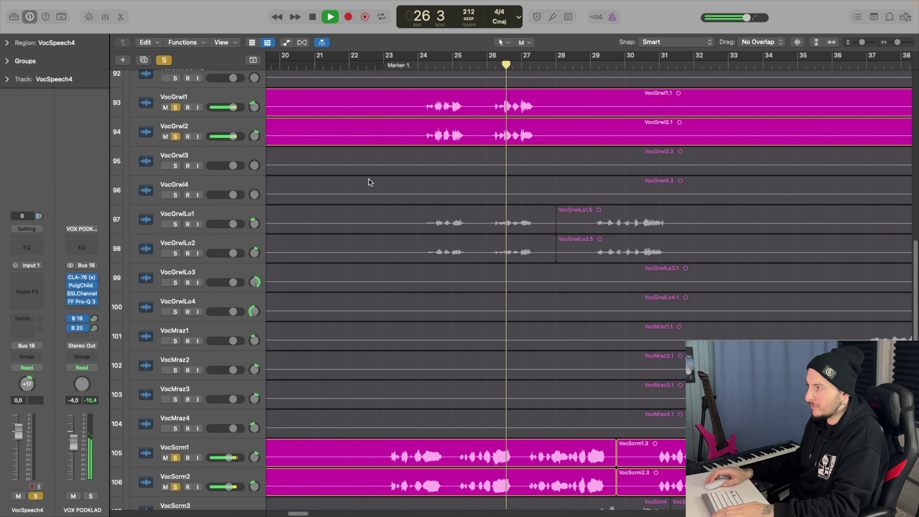
Step: Solo VocGrwlLo1 and VocGrwlLo2 too, play from bar 24, and take VocScrm1 and VocScrm2 out of the solo
{"action": "left_click", "coordinate": [175, 224]}
{"action": "scroll", "coordinate": [314, 405], "scroll_direction": "down", "scroll_amount": 1}
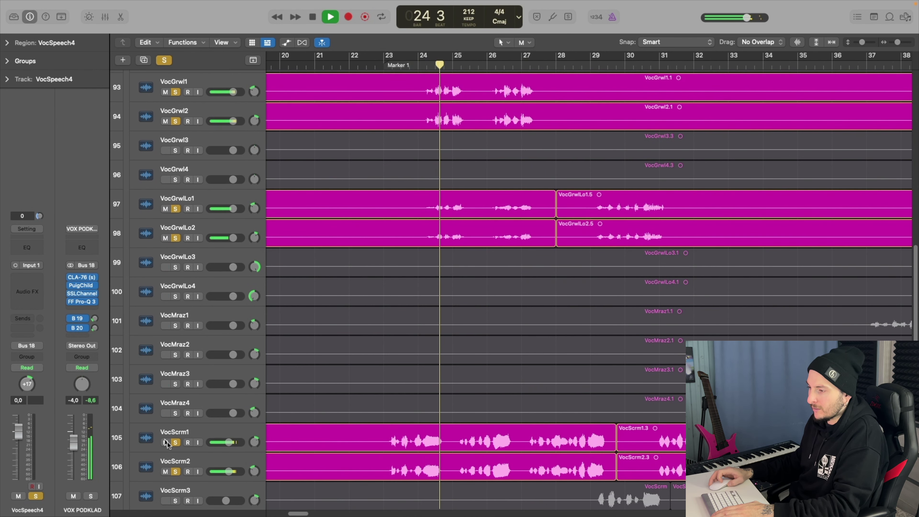
{"action": "left_click", "coordinate": [175, 443]}
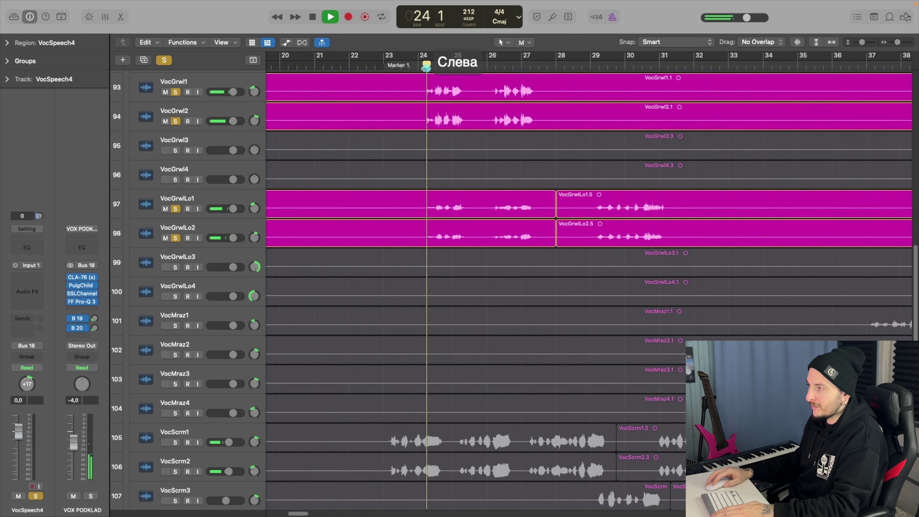
Step: Isolate VocGrwlLo1 and VocGrwlLo2 by removing VocGrwl1 and VocGrwl2 from the solo, and play them up to bar 27
{"action": "scroll", "coordinate": [433, 78], "scroll_direction": "up", "scroll_amount": 2}
{"action": "left_click", "coordinate": [405, 64]}
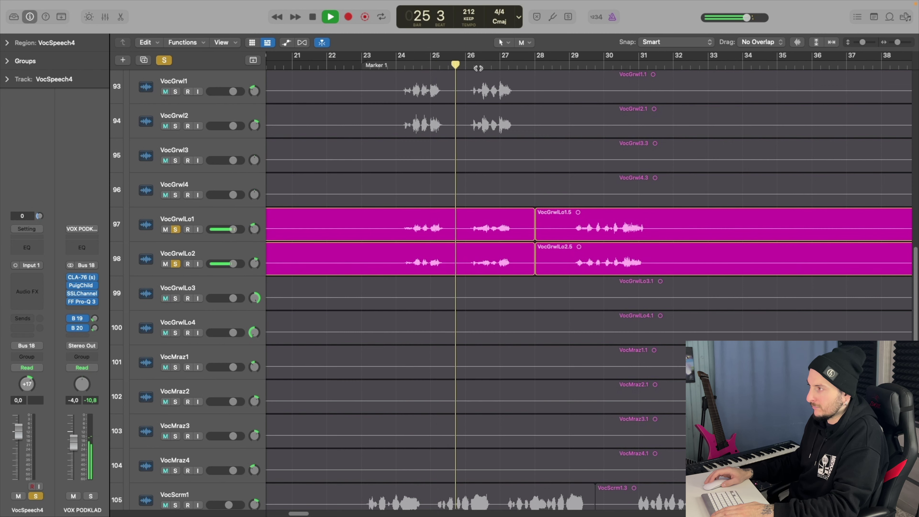
{"action": "scroll", "coordinate": [479, 68], "scroll_direction": "right", "scroll_amount": 1}
{"action": "scroll", "coordinate": [477, 68], "scroll_direction": "up", "scroll_amount": 2}
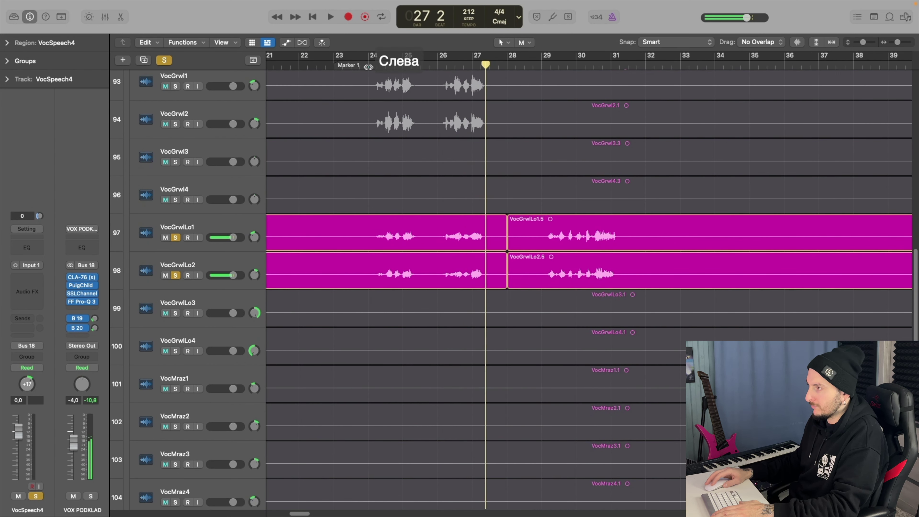
Step: Switch the solo from VocGrwlLo1 and VocGrwlLo2 to VocGrwl1 and VocGrwl2 and play them through bar 25
{"action": "left_click_drag", "start_coordinate": [176, 87], "coordinate": [176, 124]}
{"action": "key", "text": "space"}
{"action": "left_click_drag", "start_coordinate": [175, 276], "coordinate": [175, 237]}
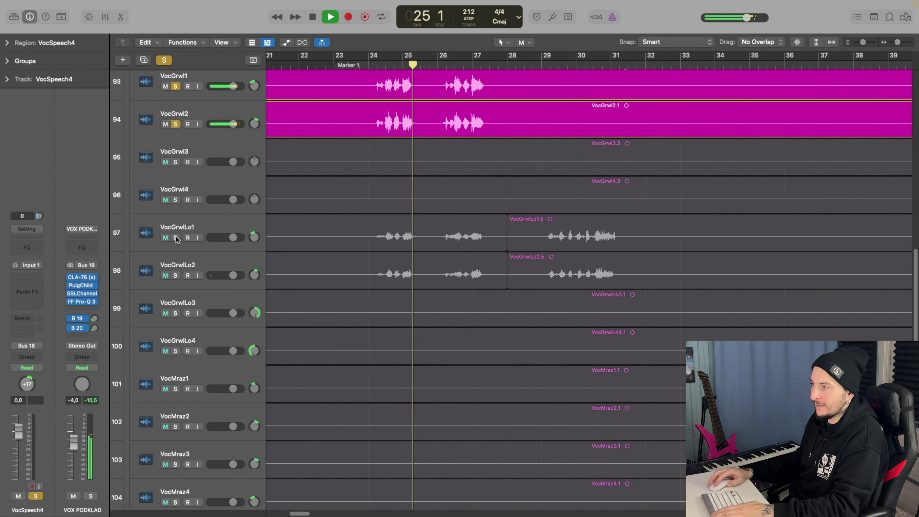
Step: Bring VocGrwlLo1, VocGrwlLo2, VocScrm1 and VocScrm2 back into the solo and play all the growl and scream layers through bar 29
{"action": "left_click", "coordinate": [176, 237]}
{"action": "left_click", "coordinate": [175, 275]}
{"action": "key", "text": "super+Up"}
{"action": "key", "text": "super+Up"}
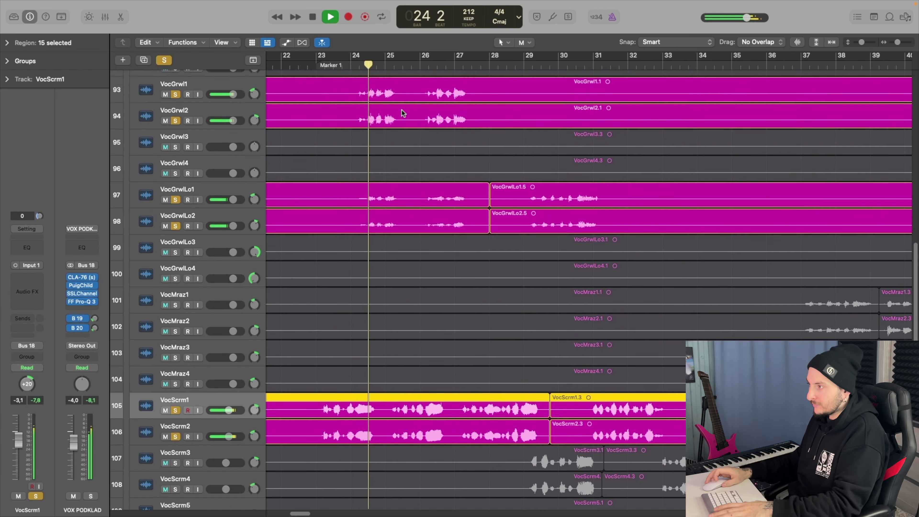
{"action": "scroll", "coordinate": [403, 113], "scroll_direction": "up", "scroll_amount": 3}
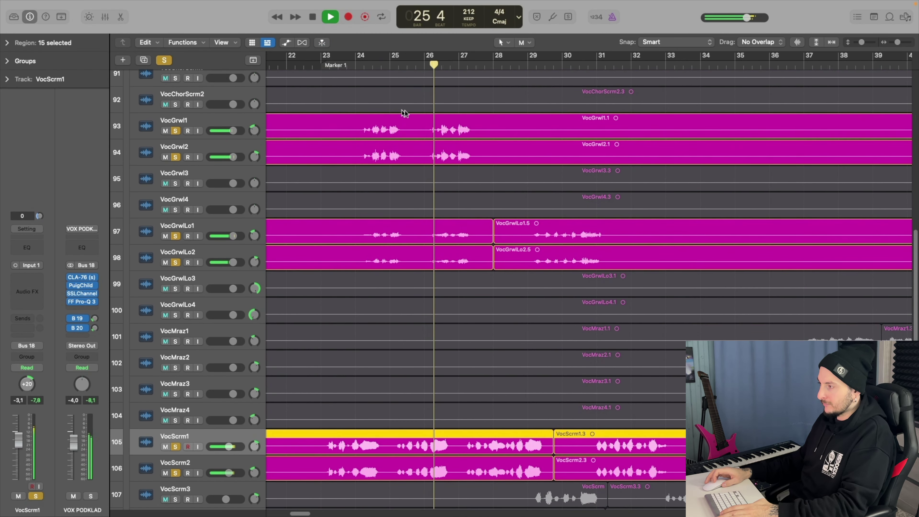
{"action": "scroll", "coordinate": [408, 113], "scroll_direction": "down", "scroll_amount": 3}
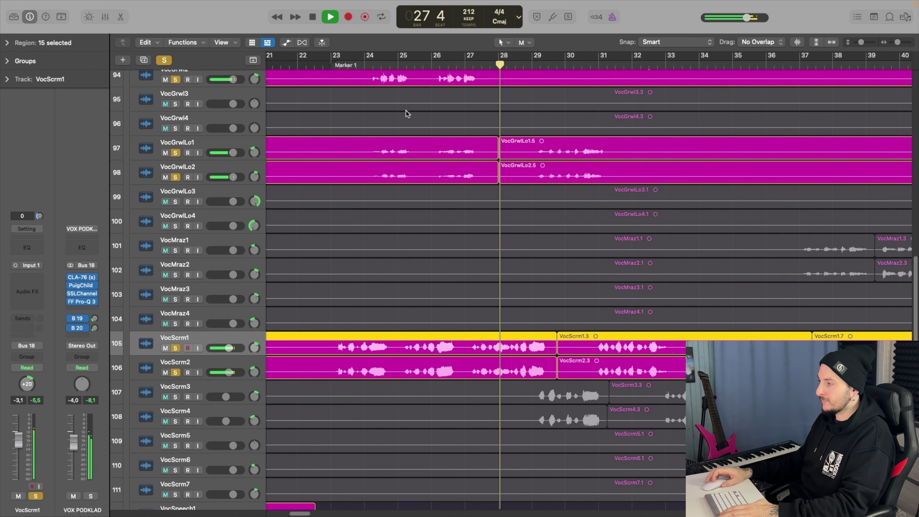
{"action": "scroll", "coordinate": [406, 111], "scroll_direction": "up", "scroll_amount": 2}
{"action": "scroll", "coordinate": [406, 110], "scroll_direction": "down", "scroll_amount": 3}
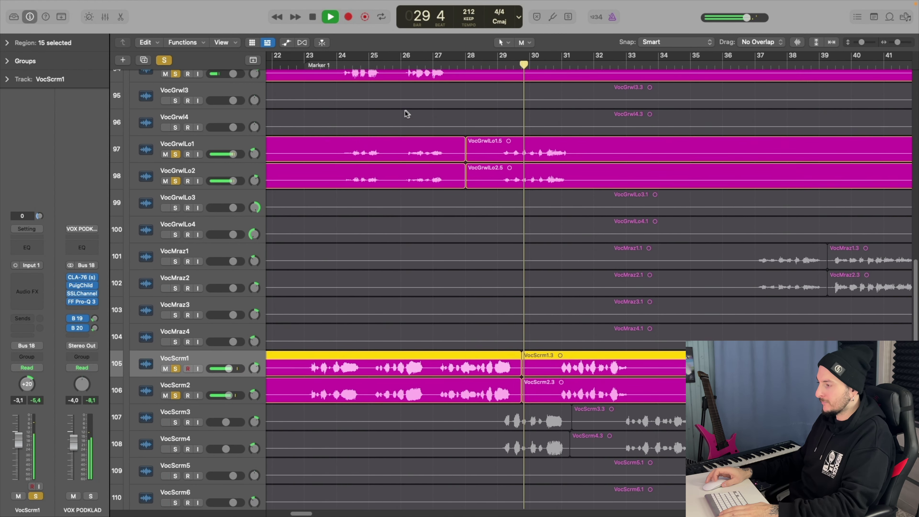
Step: Add VocScrm3 and VocScrm4 to the solo and play the layers from bar 29 to bar 36
{"action": "left_click_drag", "start_coordinate": [176, 402], "coordinate": [177, 429]}
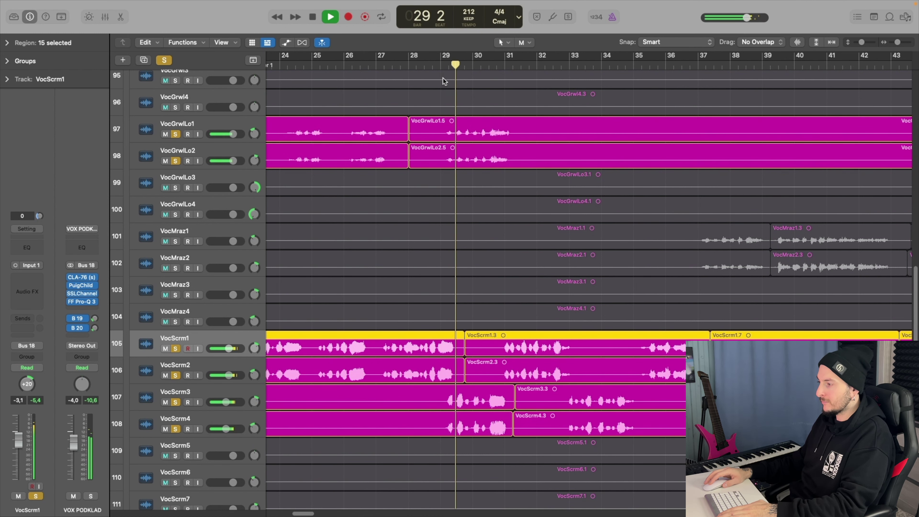
{"action": "scroll", "coordinate": [489, 156], "scroll_direction": "down", "scroll_amount": 2}
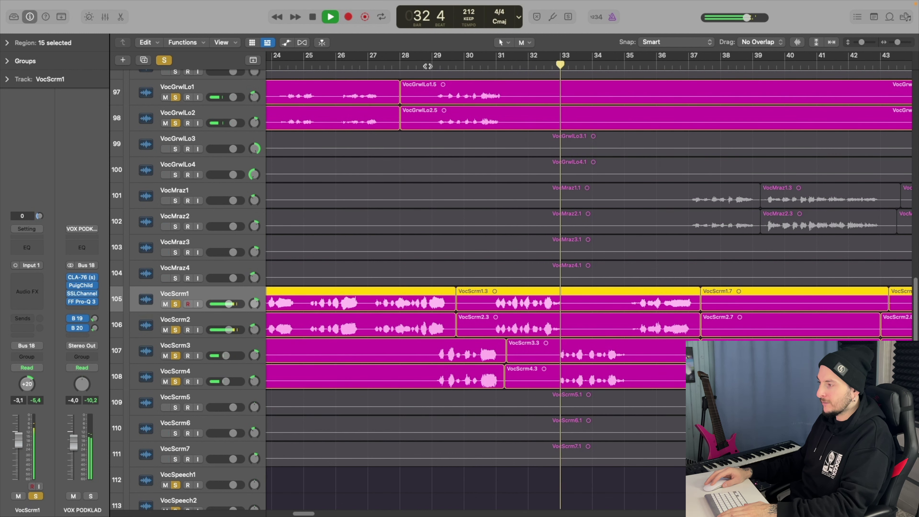
{"action": "scroll", "coordinate": [521, 148], "scroll_direction": "up", "scroll_amount": 5}
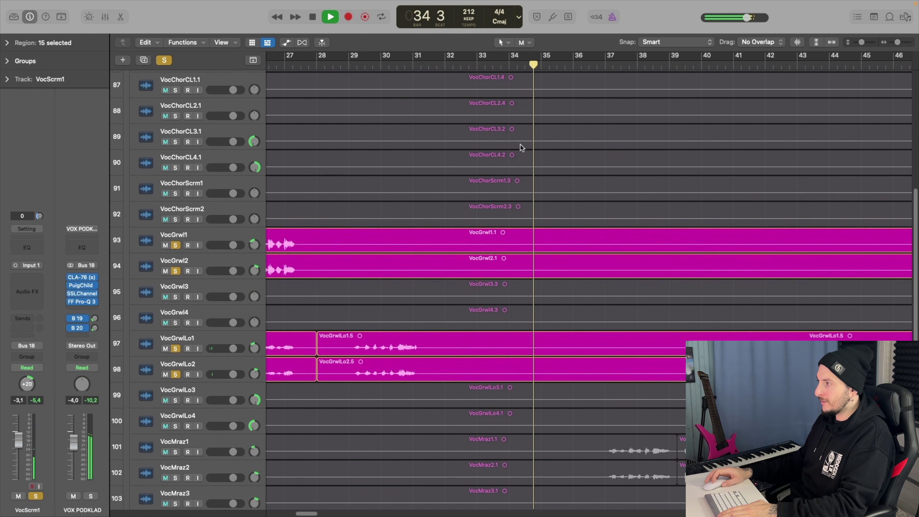
{"action": "scroll", "coordinate": [521, 148], "scroll_direction": "down", "scroll_amount": 3}
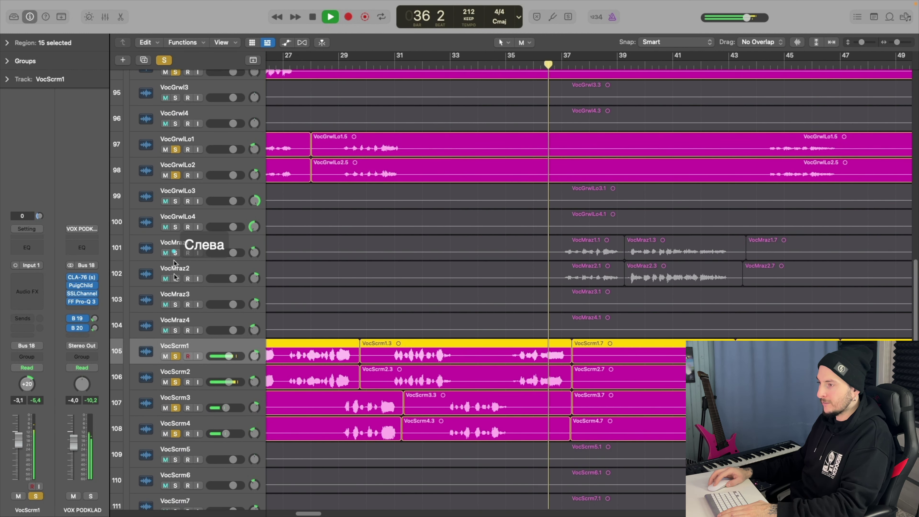
Step: Add VocMraz1 and VocMraz2 to the solo and play their regions from bar 36 to bar 40
{"action": "left_click_drag", "start_coordinate": [175, 253], "coordinate": [175, 278]}
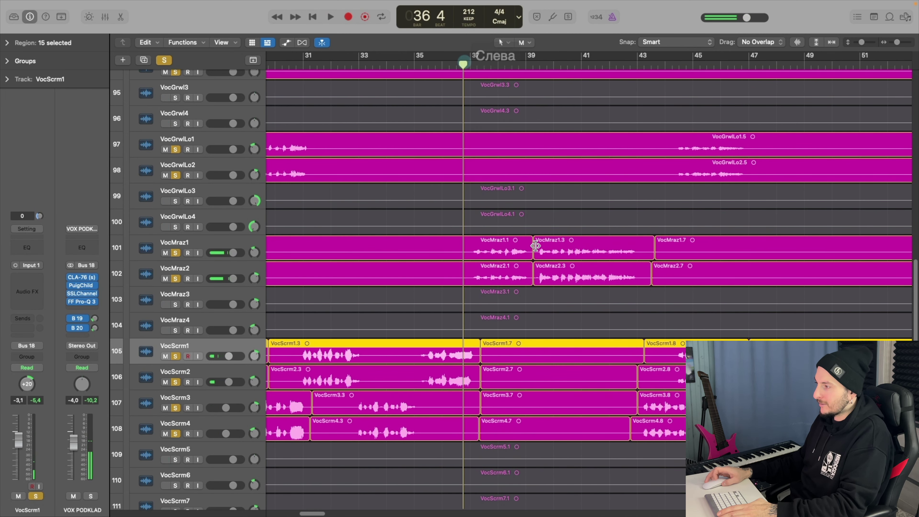
{"action": "key", "text": "super+Down"}
{"action": "scroll", "coordinate": [361, 217], "scroll_direction": "up", "scroll_amount": 1}
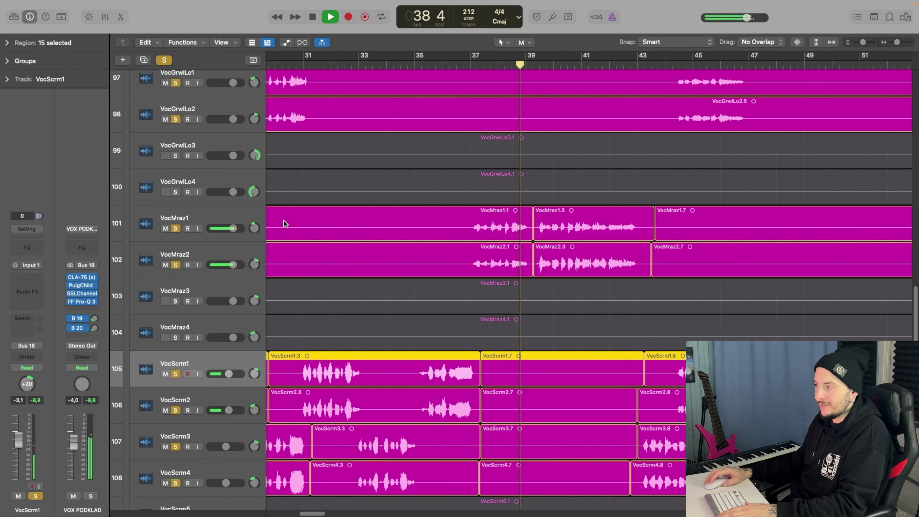
{"action": "scroll", "coordinate": [284, 224], "scroll_direction": "right", "scroll_amount": 2}
{"action": "scroll", "coordinate": [418, 187], "scroll_direction": "left", "scroll_amount": 2}
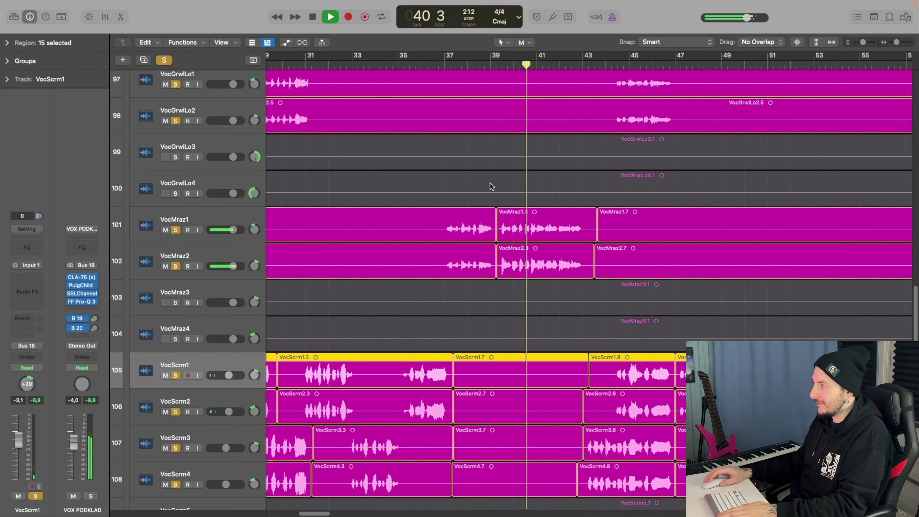
Step: Examine the soloed VocGrwlLo, VocMraz and VocScrm regions during playback from bar 40 to bar 52
{"action": "scroll", "coordinate": [492, 186], "scroll_direction": "up", "scroll_amount": 3}
{"action": "scroll", "coordinate": [516, 197], "scroll_direction": "up", "scroll_amount": 8}
{"action": "scroll", "coordinate": [516, 197], "scroll_direction": "down", "scroll_amount": 8}
{"action": "scroll", "coordinate": [517, 197], "scroll_direction": "down", "scroll_amount": 5}
{"action": "scroll", "coordinate": [516, 197], "scroll_direction": "up", "scroll_amount": 2}
{"action": "scroll", "coordinate": [517, 198], "scroll_direction": "right", "scroll_amount": 6}
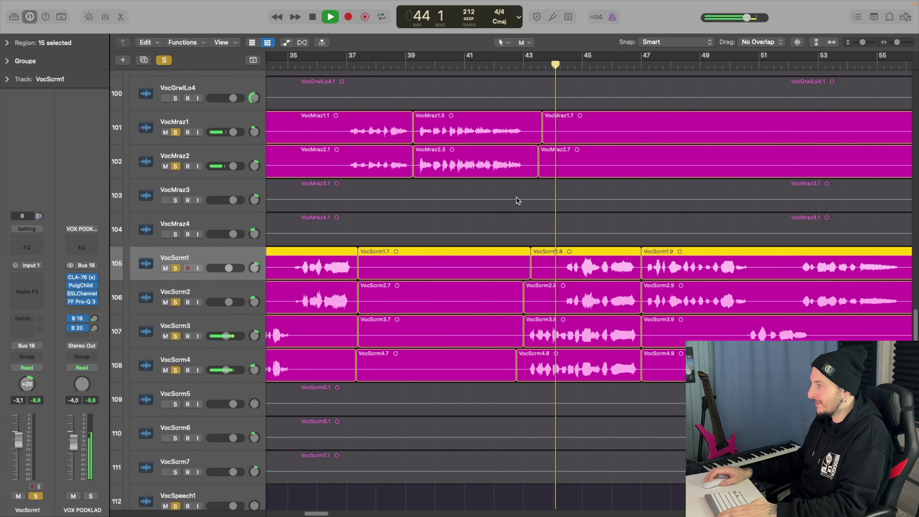
{"action": "key", "text": "super+Right"}
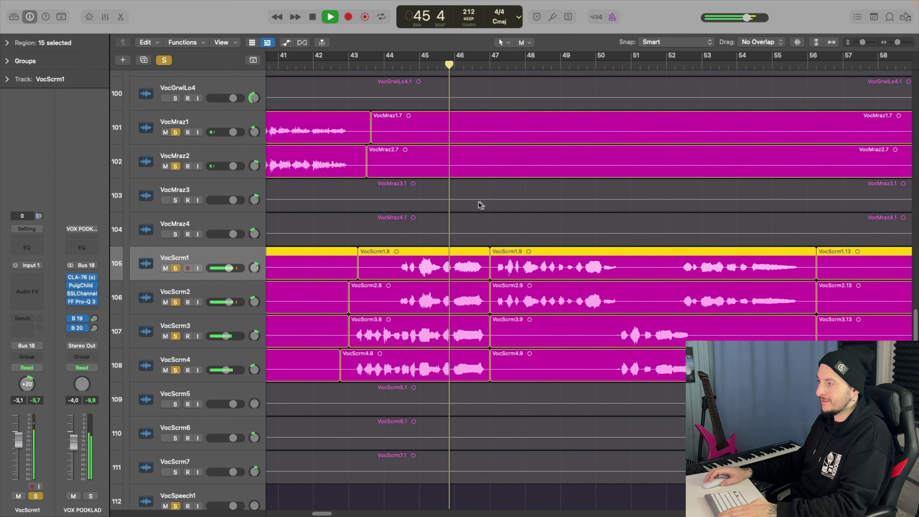
{"action": "scroll", "coordinate": [479, 202], "scroll_direction": "up", "scroll_amount": 3}
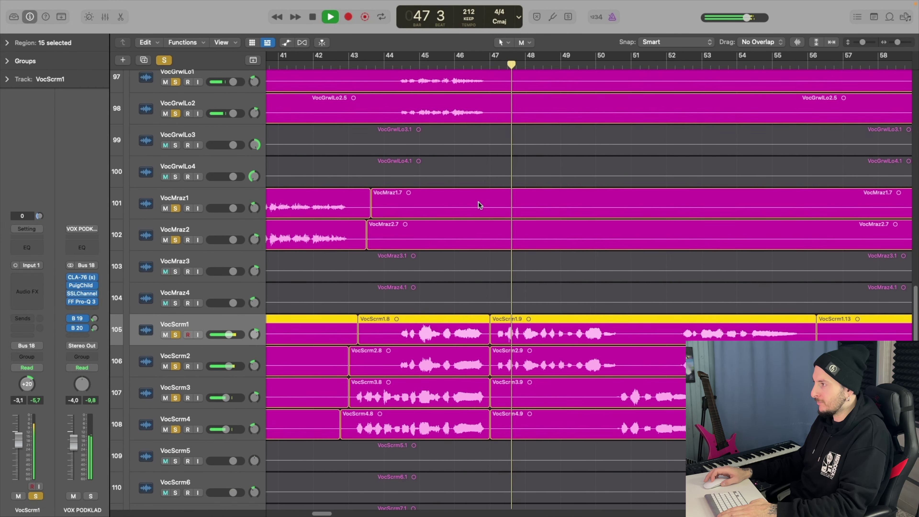
{"action": "scroll", "coordinate": [479, 202], "scroll_direction": "down", "scroll_amount": 4}
{"action": "key", "text": "super+Left"}
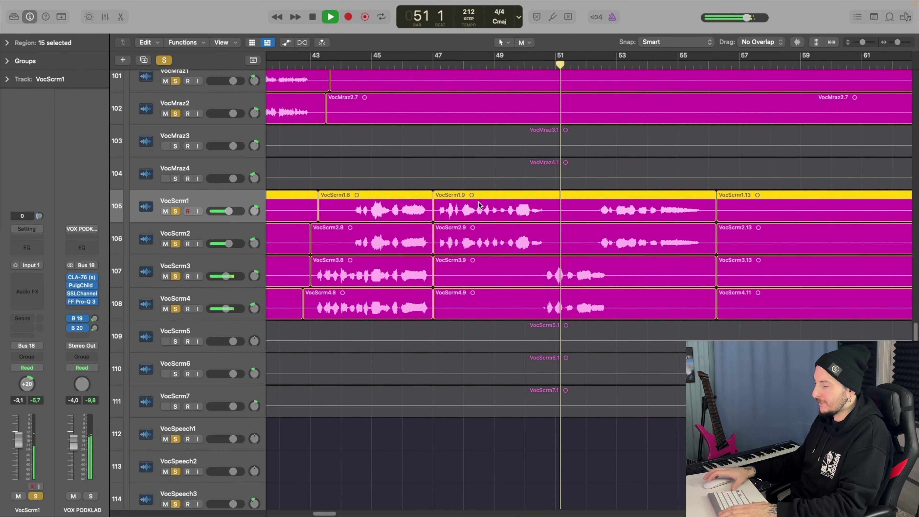
{"action": "scroll", "coordinate": [519, 199], "scroll_direction": "up", "scroll_amount": 8}
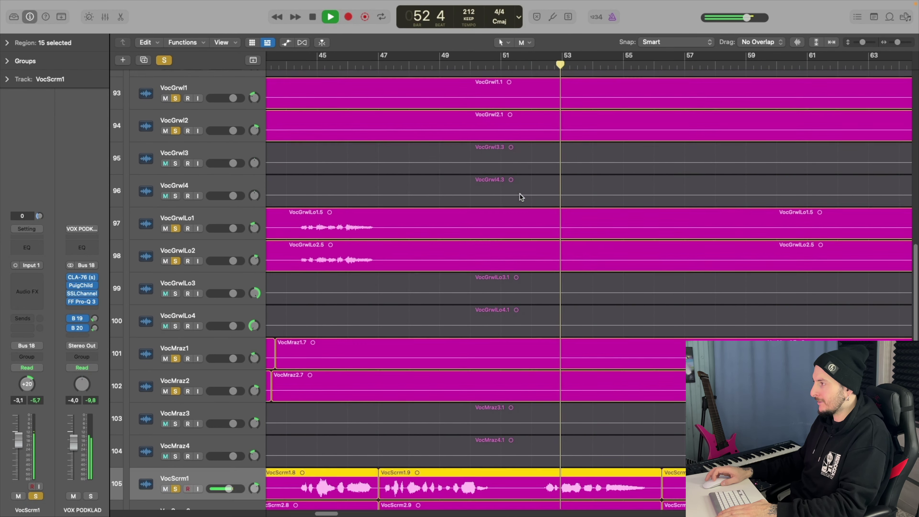
{"action": "scroll", "coordinate": [521, 197], "scroll_direction": "down", "scroll_amount": 7}
{"action": "scroll", "coordinate": [521, 197], "scroll_direction": "up", "scroll_amount": 4}
Step: Solo the whole VOX stack instead of the individual layers and play it from bar 23 to bar 56
{"action": "key", "text": "super+Left"}
{"action": "scroll", "coordinate": [520, 194], "scroll_direction": "right", "scroll_amount": 2}
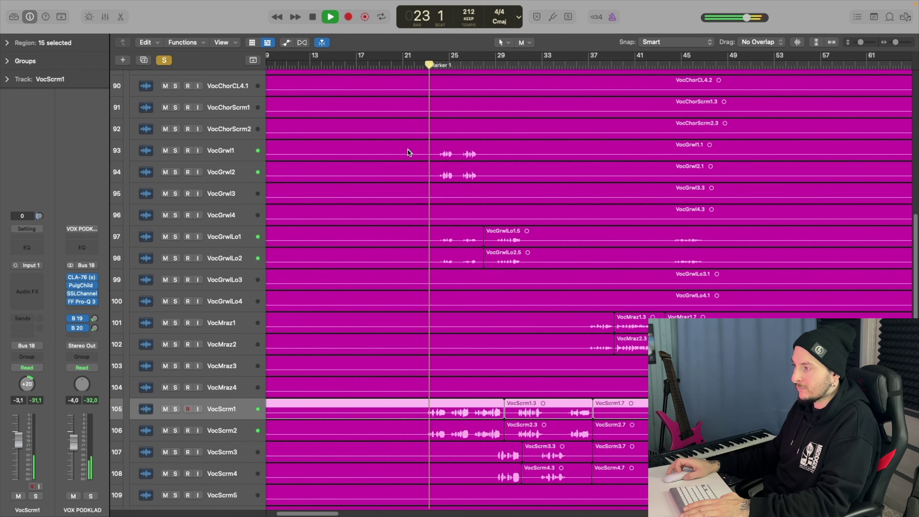
{"action": "scroll", "coordinate": [408, 152], "scroll_direction": "down", "scroll_amount": 5}
{"action": "scroll", "coordinate": [407, 152], "scroll_direction": "right", "scroll_amount": 2}
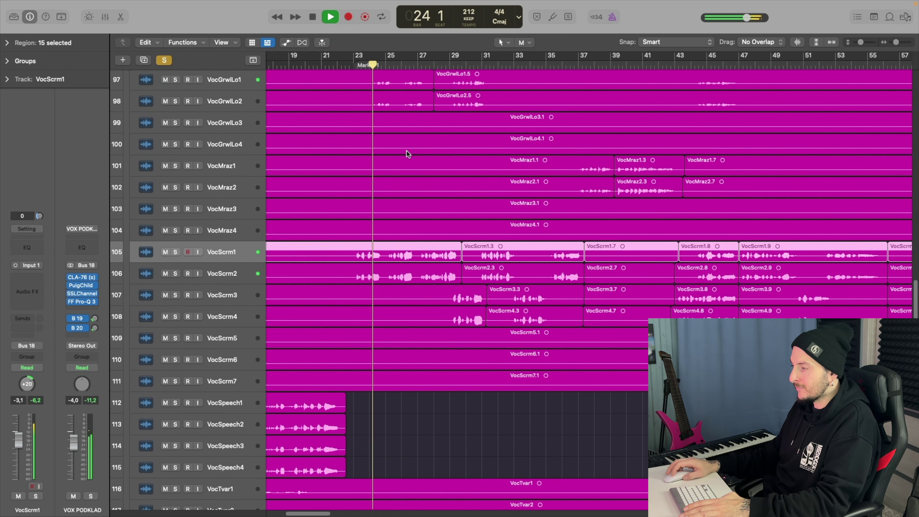
{"action": "scroll", "coordinate": [407, 153], "scroll_direction": "up", "scroll_amount": 3}
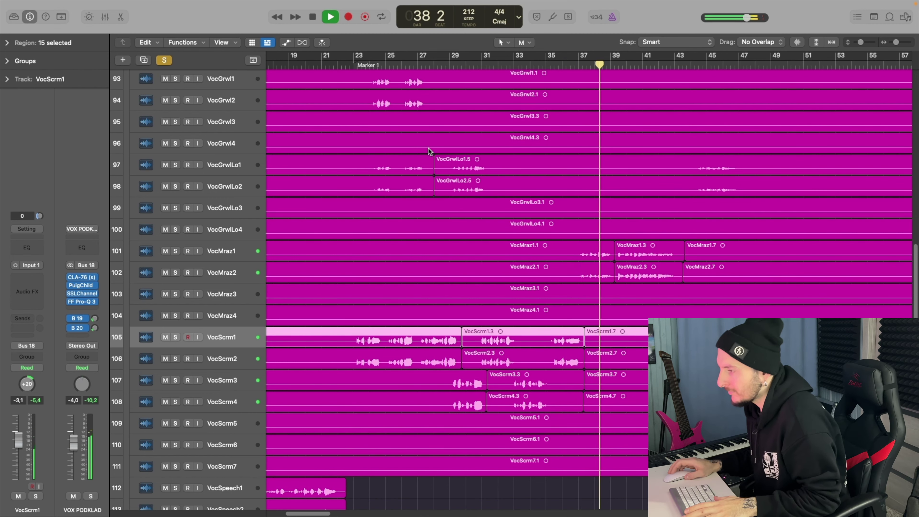
{"action": "scroll", "coordinate": [428, 148], "scroll_direction": "right", "scroll_amount": 5}
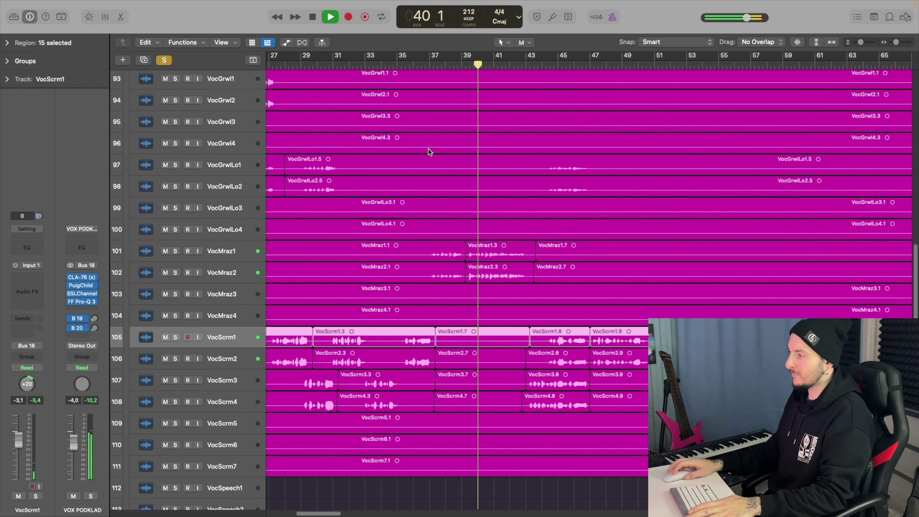
{"action": "scroll", "coordinate": [458, 157], "scroll_direction": "up", "scroll_amount": 3}
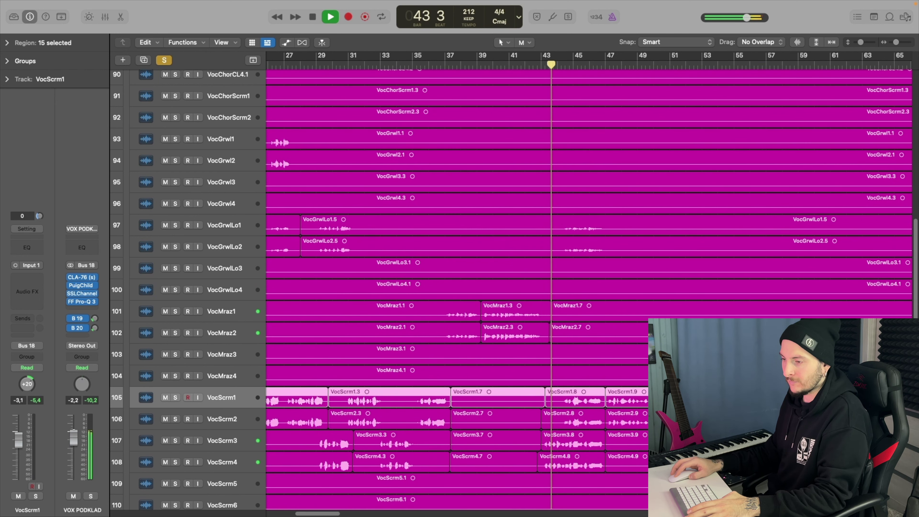
{"action": "scroll", "coordinate": [527, 250], "scroll_direction": "right", "scroll_amount": 8}
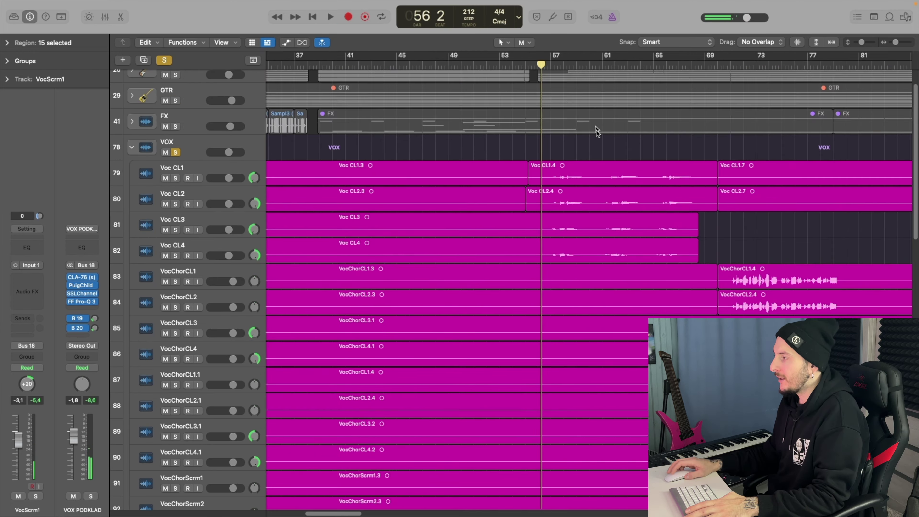
Step: Play the Voc CL1 to Voc CL4 regions from bar 56 to bar 58 and stop
{"action": "scroll", "coordinate": [615, 156], "scroll_direction": "down", "scroll_amount": 2}
{"action": "scroll", "coordinate": [619, 167], "scroll_direction": "up", "scroll_amount": 3}
{"action": "key", "text": "space"}
{"action": "scroll", "coordinate": [560, 172], "scroll_direction": "up", "scroll_amount": 3}
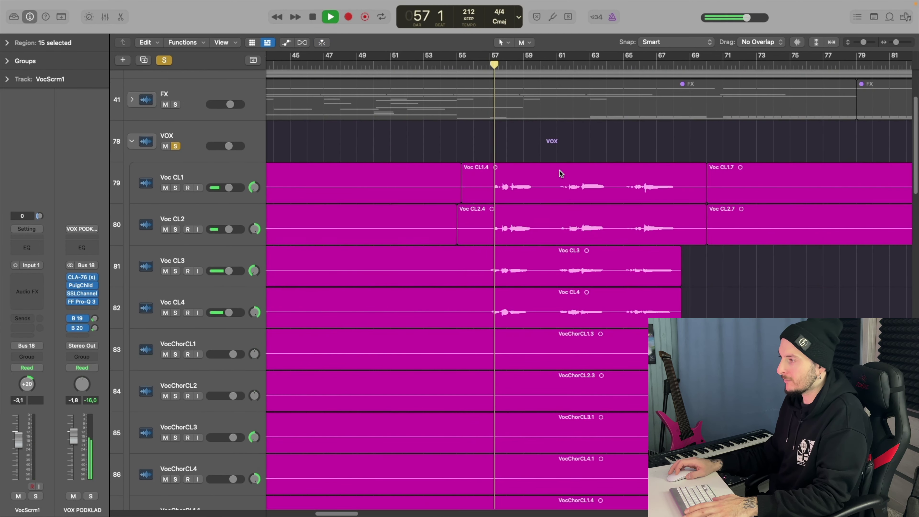
{"action": "scroll", "coordinate": [509, 175], "scroll_direction": "down", "scroll_amount": 1}
{"action": "scroll", "coordinate": [509, 178], "scroll_direction": "down", "scroll_amount": 1}
{"action": "scroll", "coordinate": [509, 178], "scroll_direction": "right", "scroll_amount": 1}
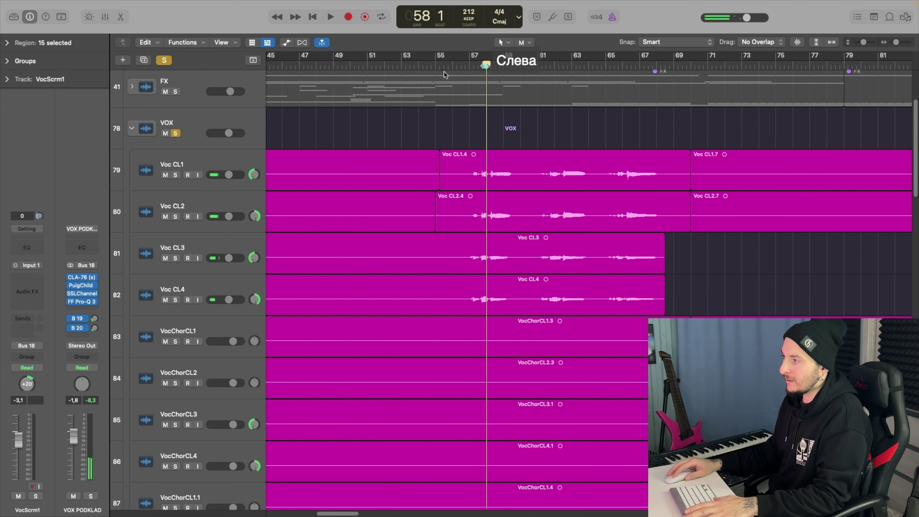
Step: Take the VOX stack out of solo with the playhead at bar 57
{"action": "scroll", "coordinate": [541, 261], "scroll_direction": "down", "scroll_amount": 20}
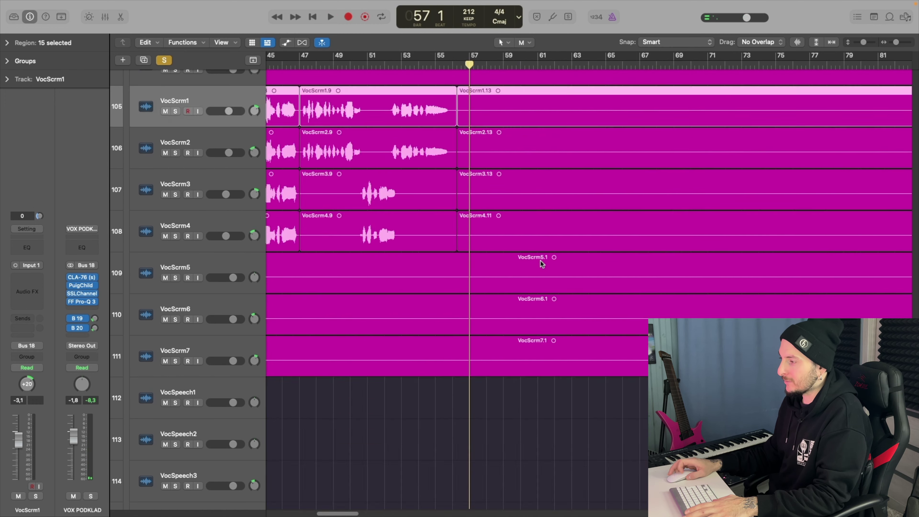
{"action": "left_click", "coordinate": [176, 269]}
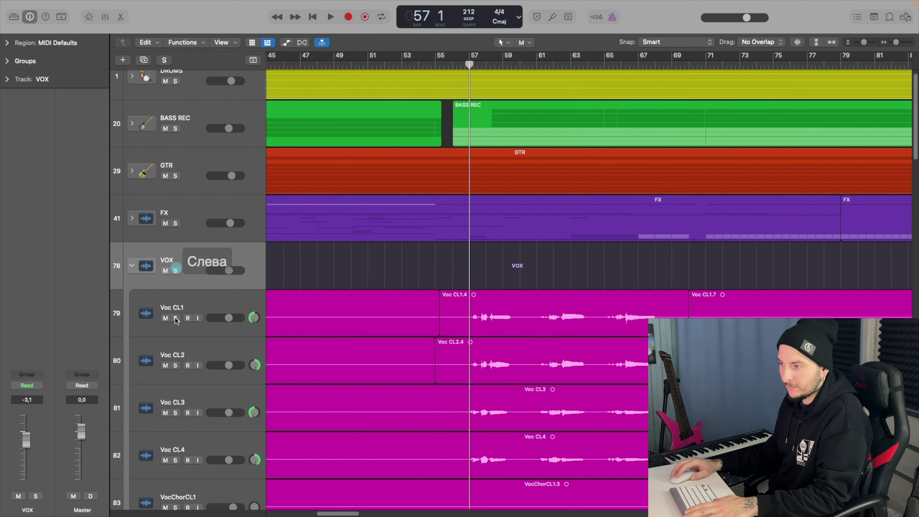
Step: Solo the Voc CL1 and Voc CL2 tracks and play them from bar 57
{"action": "left_click_drag", "start_coordinate": [176, 319], "coordinate": [175, 366]}
{"action": "key", "text": "space"}
{"action": "scroll", "coordinate": [235, 254], "scroll_direction": "down", "scroll_amount": 5}
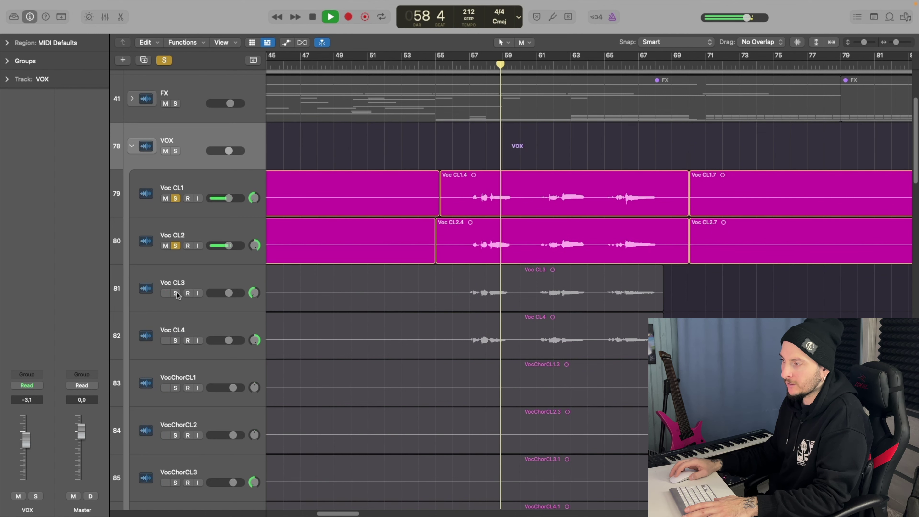
Step: Audition Voc CL3 and Voc CL4 soloed on their own, and play all four Voc CL tracks soloed together from bar 57
{"action": "left_click", "coordinate": [177, 296]}
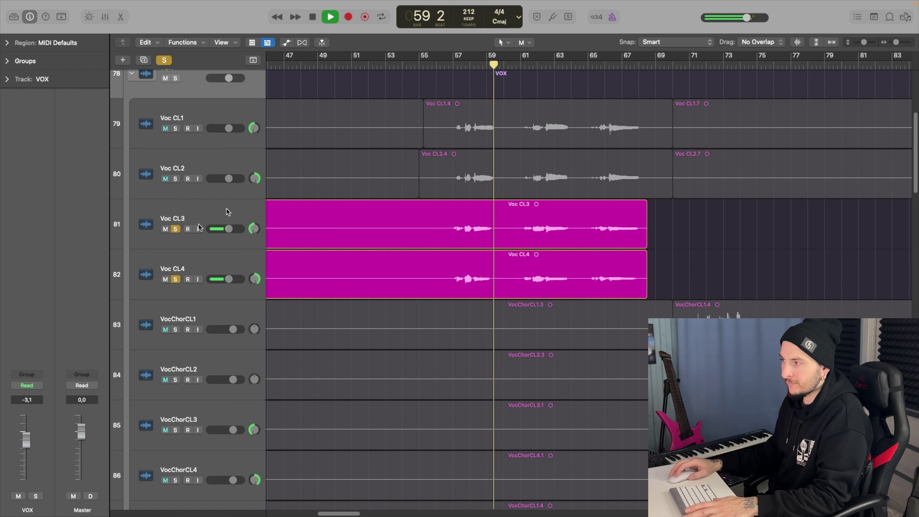
{"action": "left_click_drag", "start_coordinate": [175, 129], "coordinate": [177, 174]}
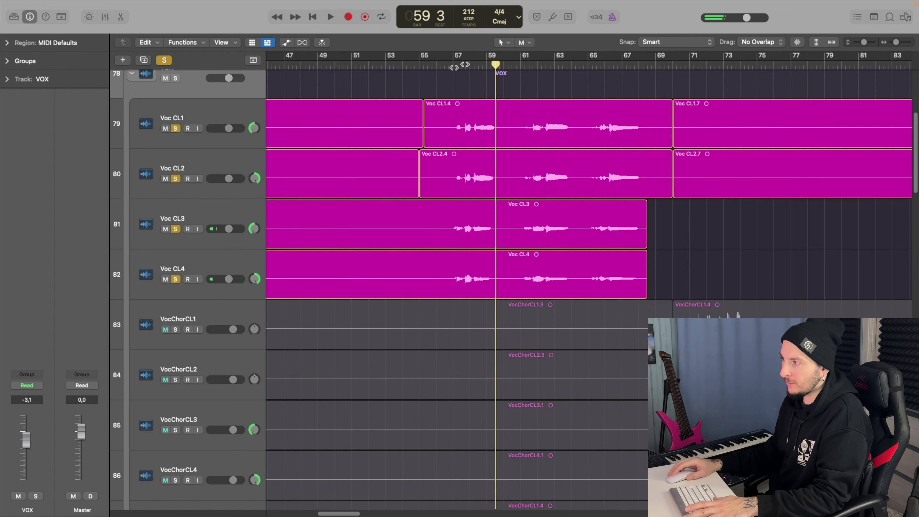
{"action": "scroll", "coordinate": [453, 69], "scroll_direction": "down", "scroll_amount": 3}
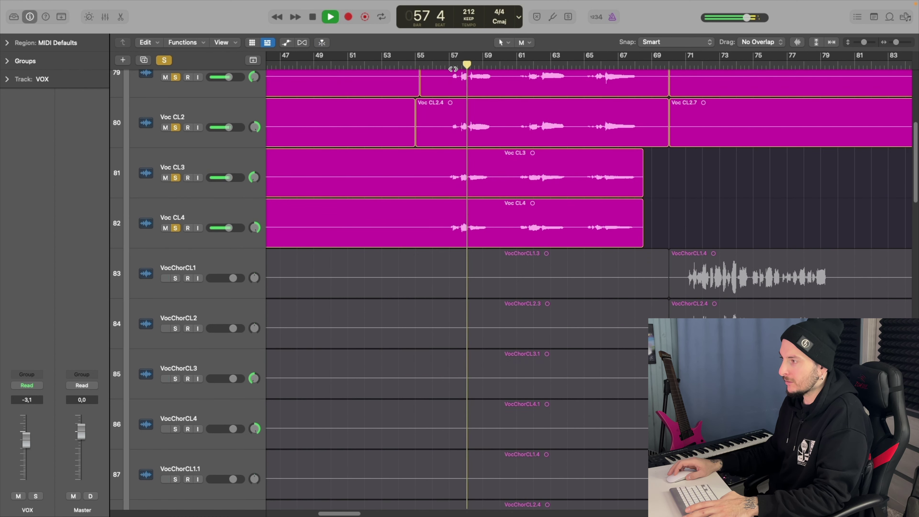
{"action": "scroll", "coordinate": [499, 107], "scroll_direction": "up", "scroll_amount": 2}
{"action": "scroll", "coordinate": [498, 107], "scroll_direction": "up", "scroll_amount": 3}
{"action": "scroll", "coordinate": [498, 107], "scroll_direction": "right", "scroll_amount": 2}
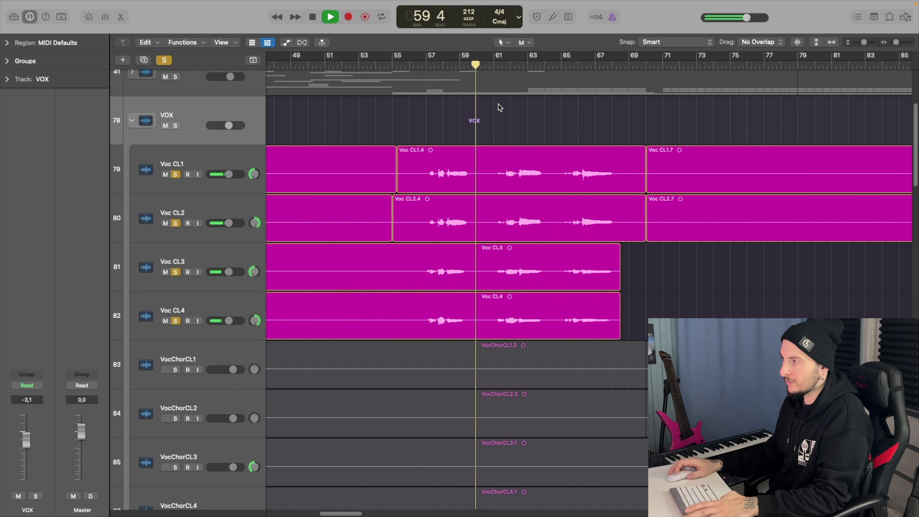
Step: Add VocWhisp1 and VocWhisp2 to the soloed tracks during playback, listen through their regions to bar 70 and stop
{"action": "scroll", "coordinate": [469, 111], "scroll_direction": "down", "scroll_amount": 1, "text": "alt"}
{"action": "scroll", "coordinate": [473, 111], "scroll_direction": "down", "scroll_amount": 3}
{"action": "scroll", "coordinate": [474, 112], "scroll_direction": "down", "scroll_amount": 15}
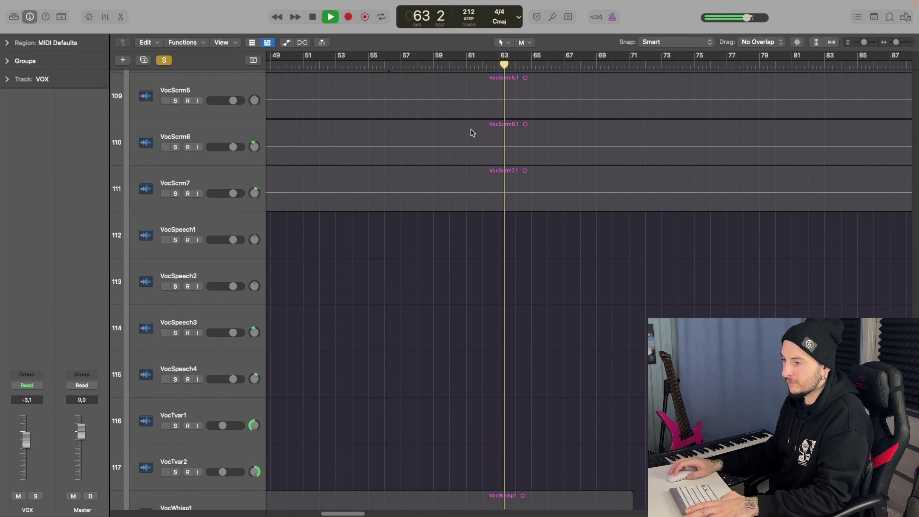
{"action": "scroll", "coordinate": [453, 163], "scroll_direction": "down", "scroll_amount": 3}
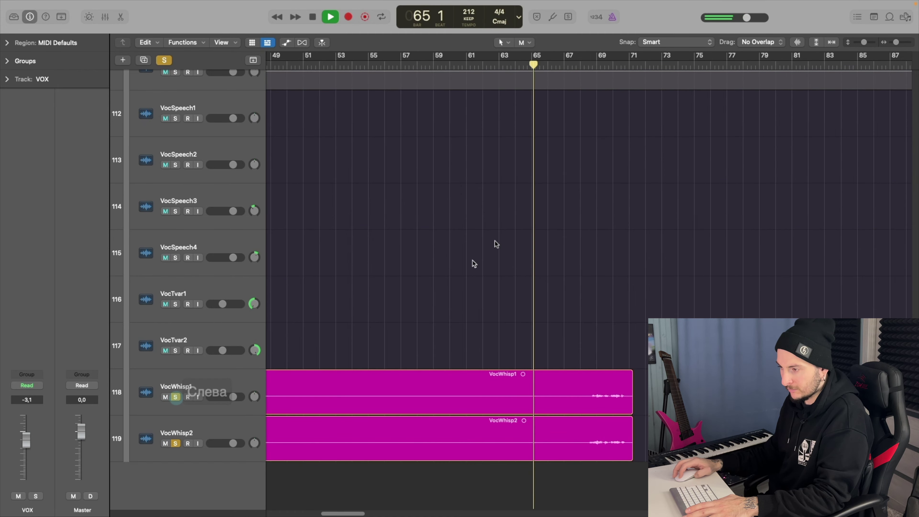
{"action": "scroll", "coordinate": [503, 145], "scroll_direction": "up", "scroll_amount": 15}
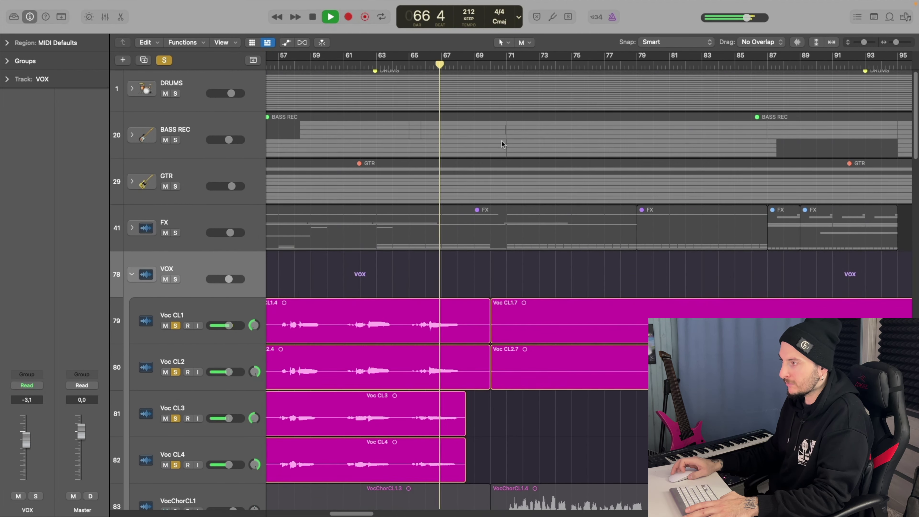
{"action": "scroll", "coordinate": [476, 300], "scroll_direction": "down", "scroll_amount": 15}
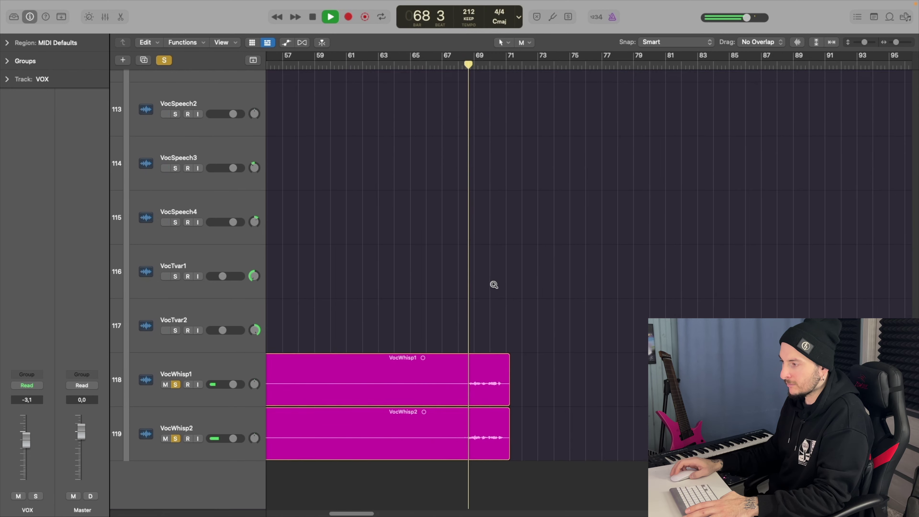
{"action": "scroll", "coordinate": [494, 284], "scroll_direction": "up", "scroll_amount": 3}
{"action": "scroll", "coordinate": [494, 297], "scroll_direction": "down", "scroll_amount": 3}
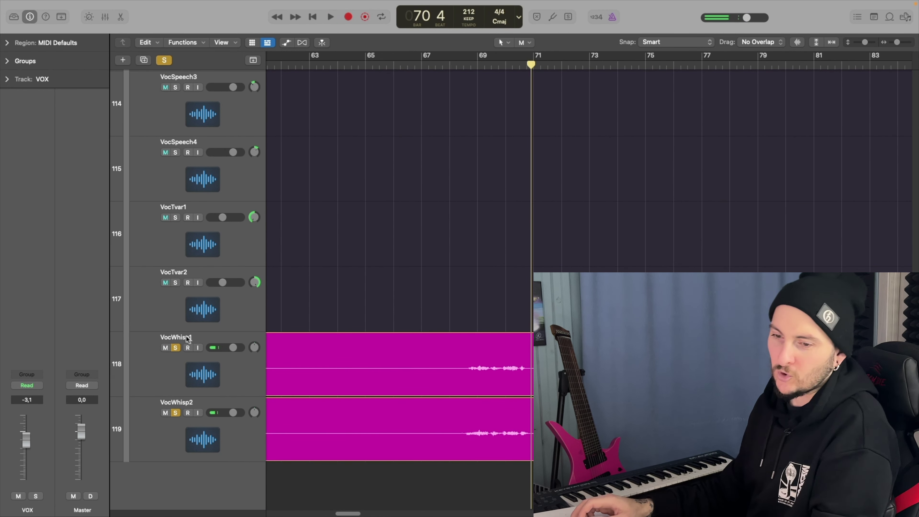
Step: Add VocChorCL1 and VocChorCL2 to the soloed tracks, play their chorus regions from bar 71 to bar 79 and stop
{"action": "scroll", "coordinate": [472, 191], "scroll_direction": "up", "scroll_amount": 20}
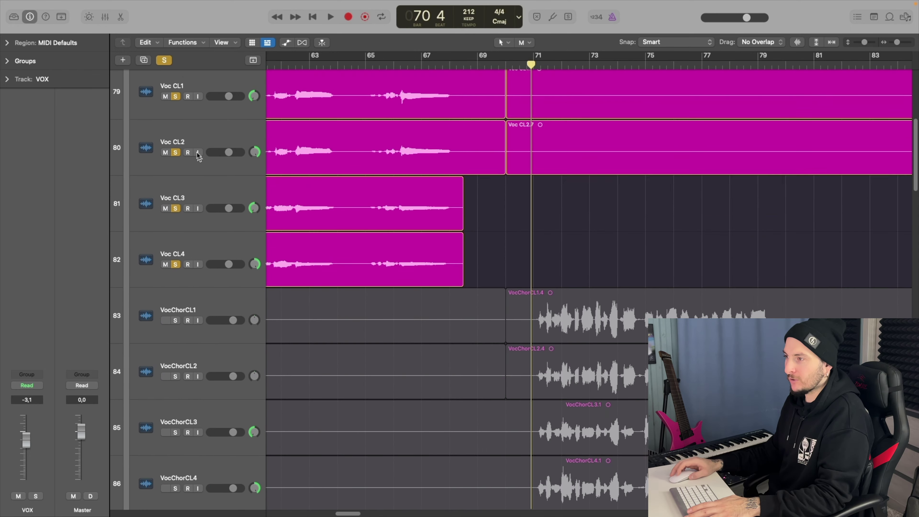
{"action": "scroll", "coordinate": [232, 331], "scroll_direction": "down", "scroll_amount": 5}
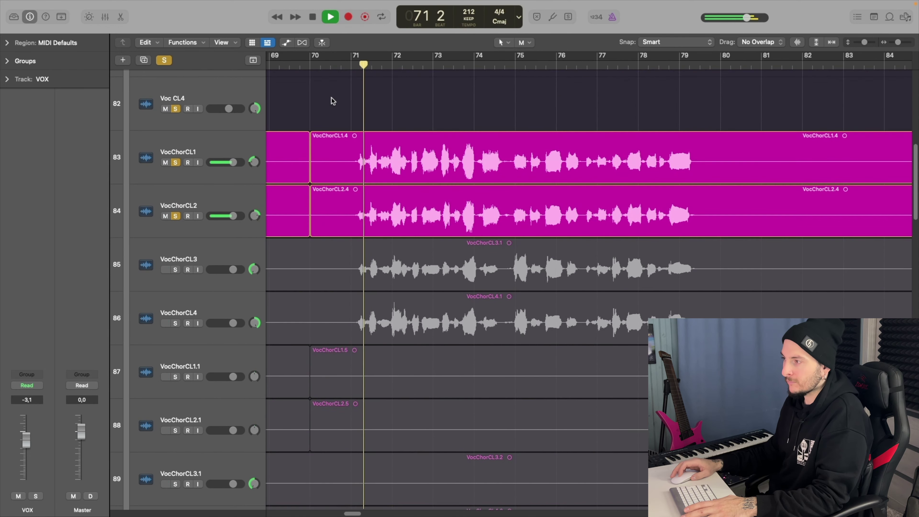
{"action": "scroll", "coordinate": [328, 109], "scroll_direction": "down", "scroll_amount": 1}
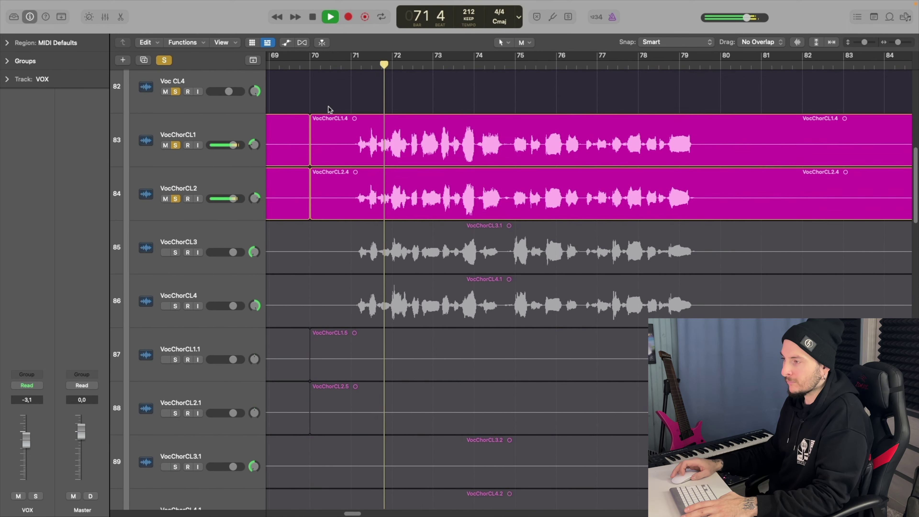
{"action": "scroll", "coordinate": [328, 108], "scroll_direction": "right", "scroll_amount": 3}
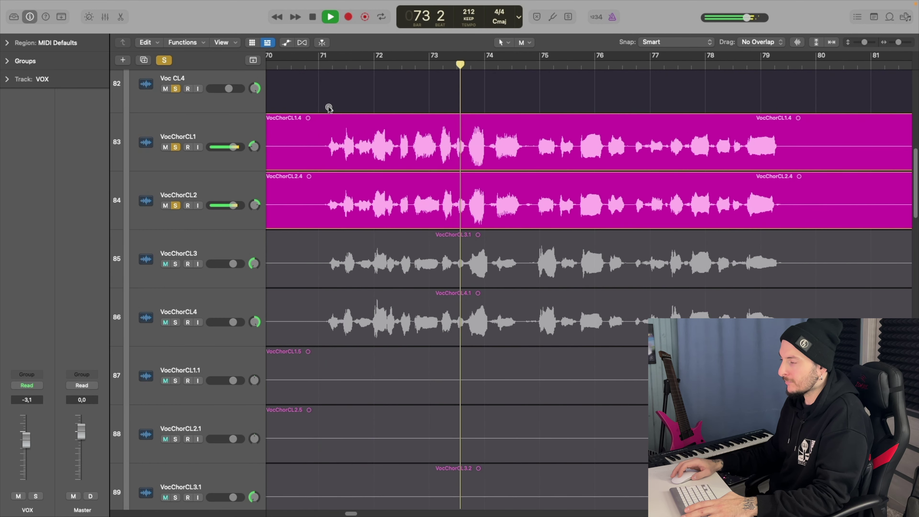
{"action": "scroll", "coordinate": [329, 107], "scroll_direction": "down", "scroll_amount": 1}
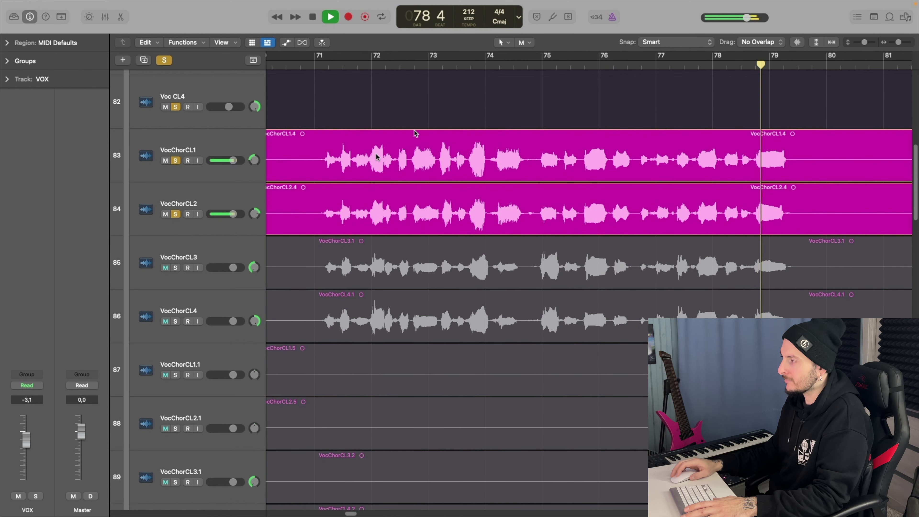
{"action": "key", "text": "space"}
Step: Solo VocChorCL3 and VocChorCL4 in place of VocChorCL1 and VocChorCL2
{"action": "left_click", "coordinate": [227, 258]}
{"action": "left_click_drag", "start_coordinate": [176, 268], "coordinate": [176, 321]}
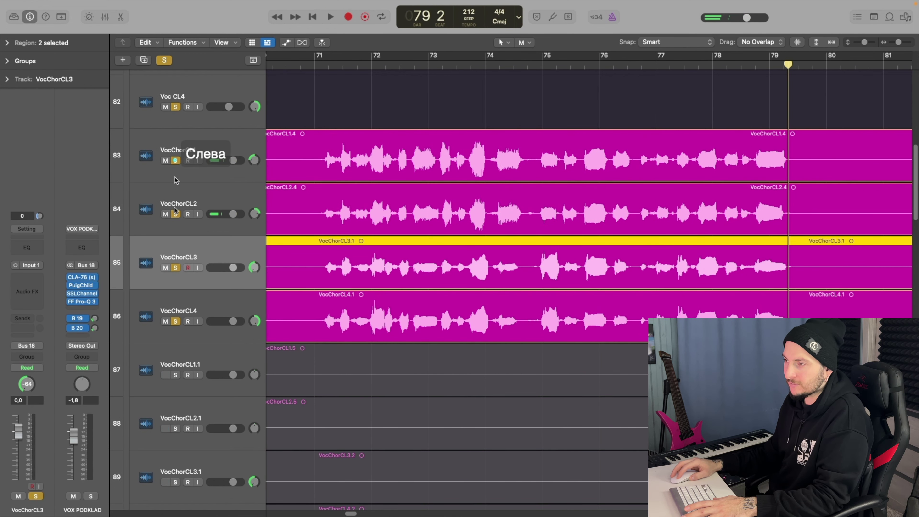
{"action": "left_click_drag", "start_coordinate": [176, 214], "coordinate": [176, 160]}
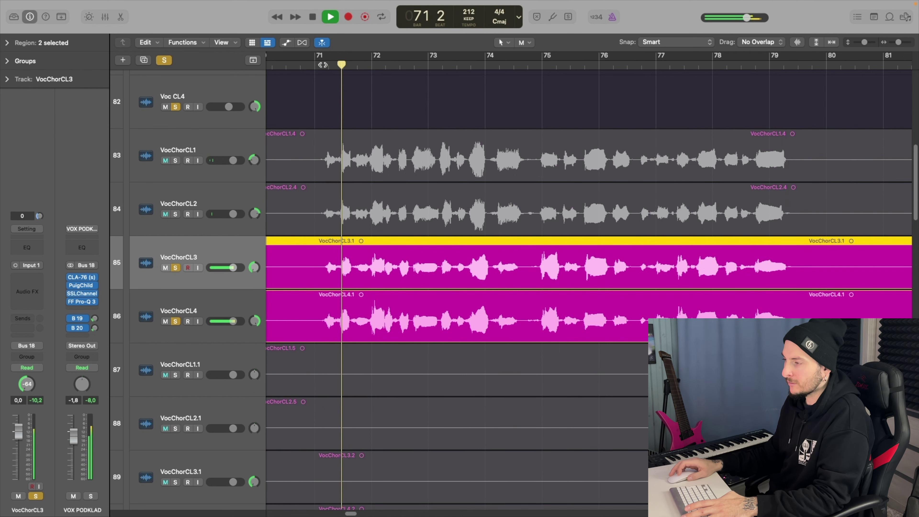
Step: Play the soloed VocChorCL3 and VocChorCL4 regions from bar 71 through bar 78
{"action": "key", "text": "super+Left"}
{"action": "scroll", "coordinate": [334, 151], "scroll_direction": "down", "scroll_amount": 2}
{"action": "key", "text": "super+Right"}
{"action": "scroll", "coordinate": [333, 149], "scroll_direction": "right", "scroll_amount": 2}
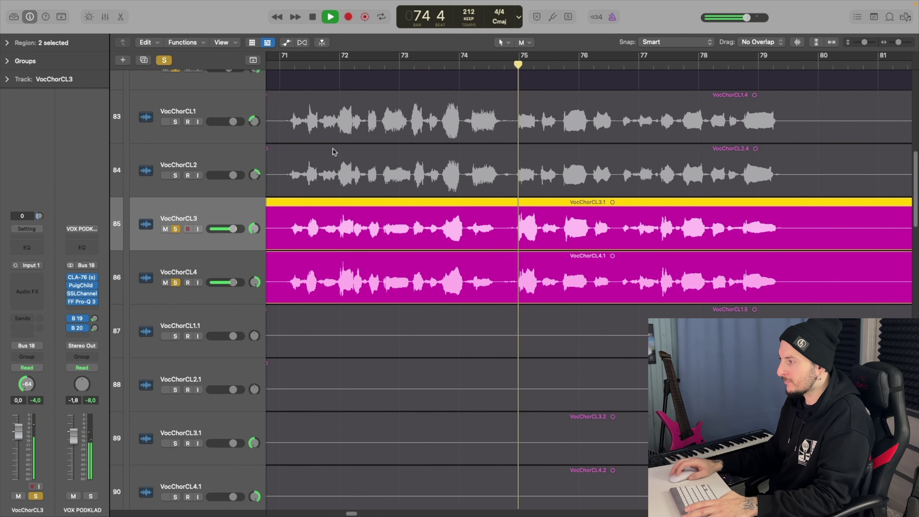
{"action": "scroll", "coordinate": [333, 149], "scroll_direction": "left", "scroll_amount": 4}
{"action": "scroll", "coordinate": [333, 149], "scroll_direction": "up", "scroll_amount": 1}
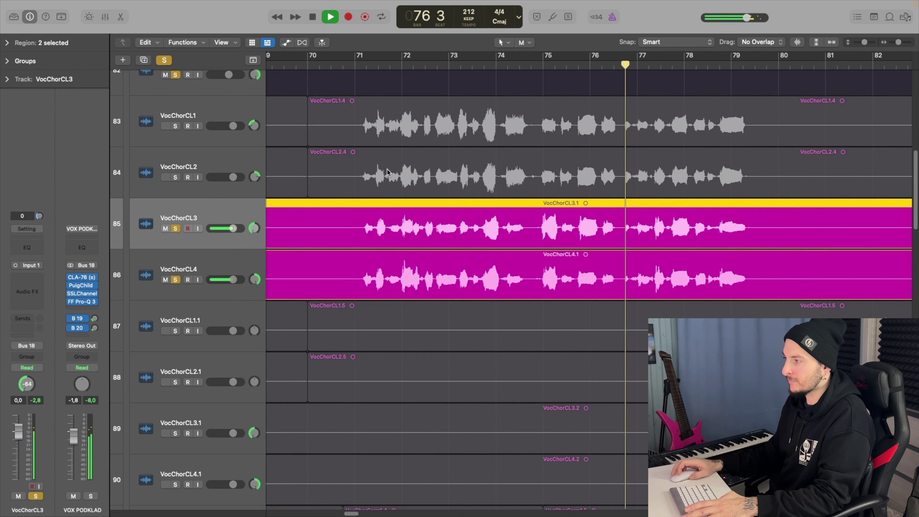
{"action": "scroll", "coordinate": [387, 169], "scroll_direction": "up", "scroll_amount": 2}
{"action": "scroll", "coordinate": [387, 169], "scroll_direction": "right", "scroll_amount": 2}
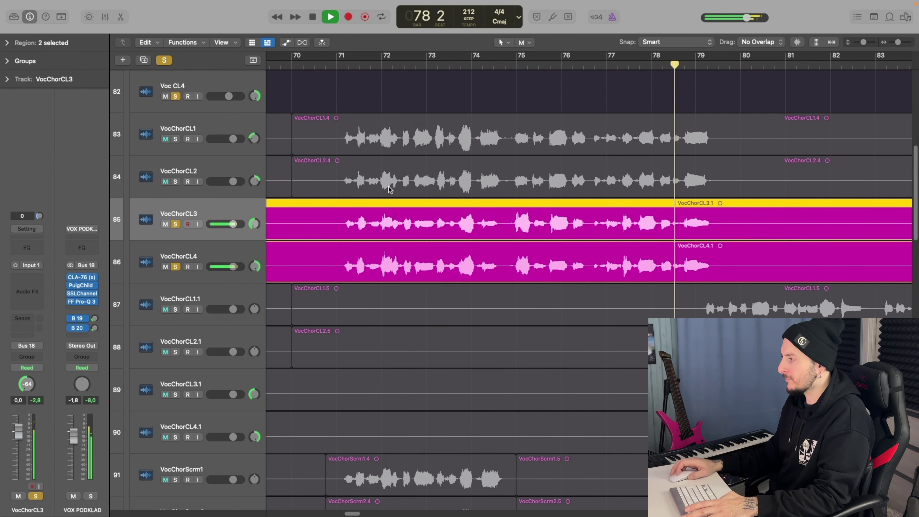
{"action": "scroll", "coordinate": [388, 173], "scroll_direction": "down", "scroll_amount": 3}
{"action": "key", "text": "space"}
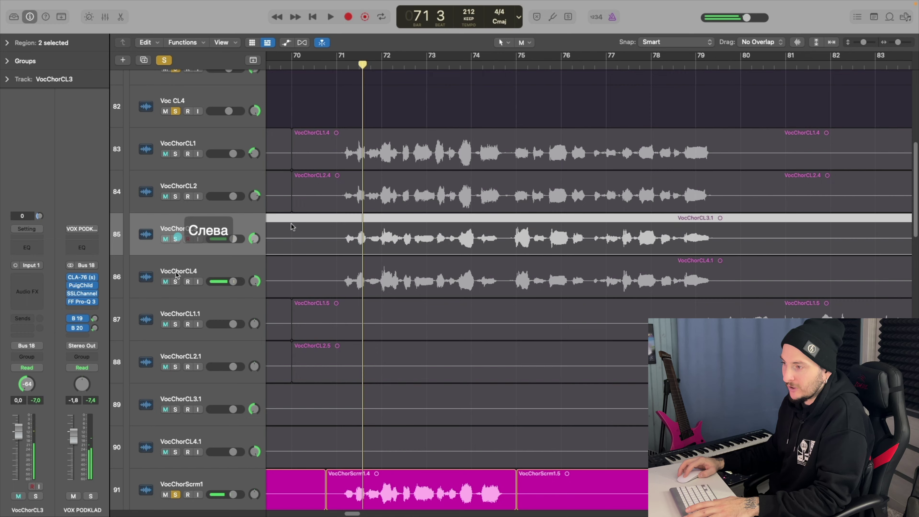
Step: Solo VocChorScrm1 and VocChorScrm2 in place of VocChorCL3 and VocChorCL4, with the playhead at bar 70
{"action": "scroll", "coordinate": [362, 188], "scroll_direction": "down", "scroll_amount": 10}
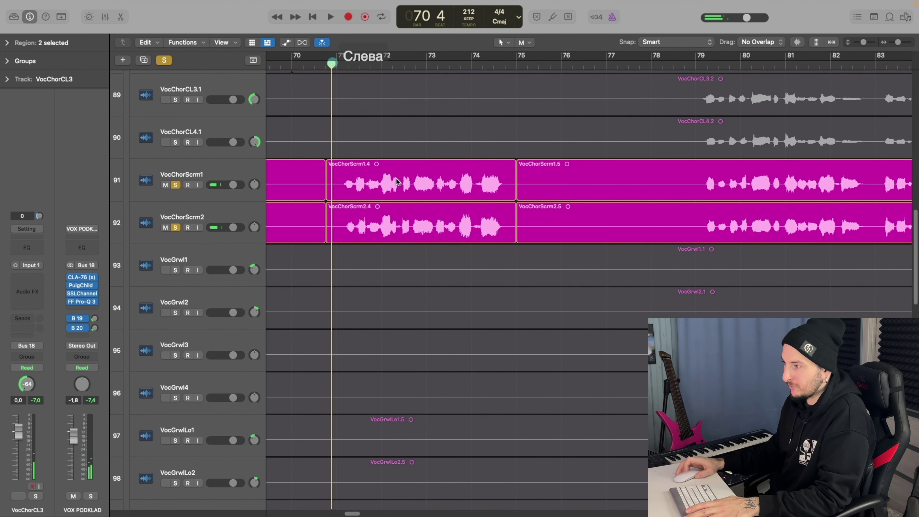
{"action": "scroll", "coordinate": [409, 200], "scroll_direction": "left", "scroll_amount": 1}
{"action": "scroll", "coordinate": [427, 221], "scroll_direction": "down", "scroll_amount": 3}
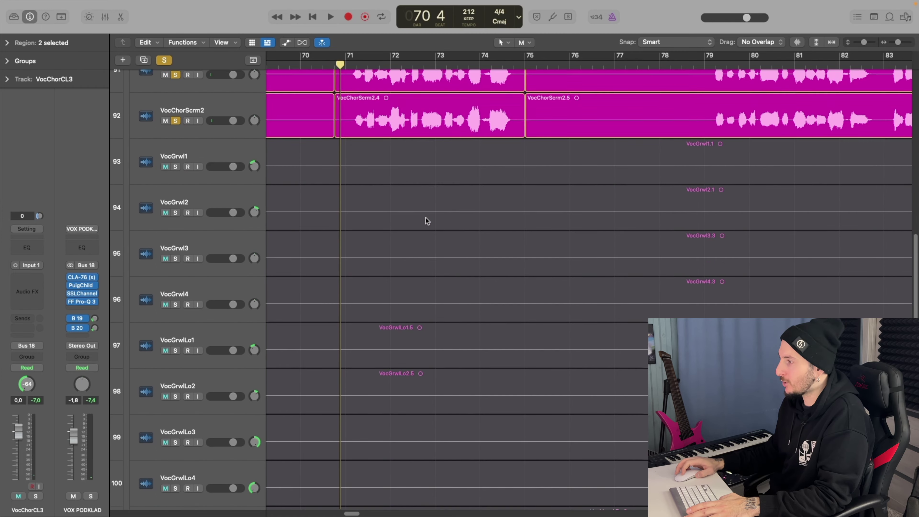
{"action": "scroll", "coordinate": [426, 218], "scroll_direction": "down", "scroll_amount": 15}
{"action": "scroll", "coordinate": [425, 218], "scroll_direction": "up", "scroll_amount": 15}
Step: Play the soloed VocChorScrm1 and VocChorScrm2 regions from bar 70 to bar 74 and stop
{"action": "key", "text": "space"}
{"action": "scroll", "coordinate": [363, 229], "scroll_direction": "up", "scroll_amount": 5}
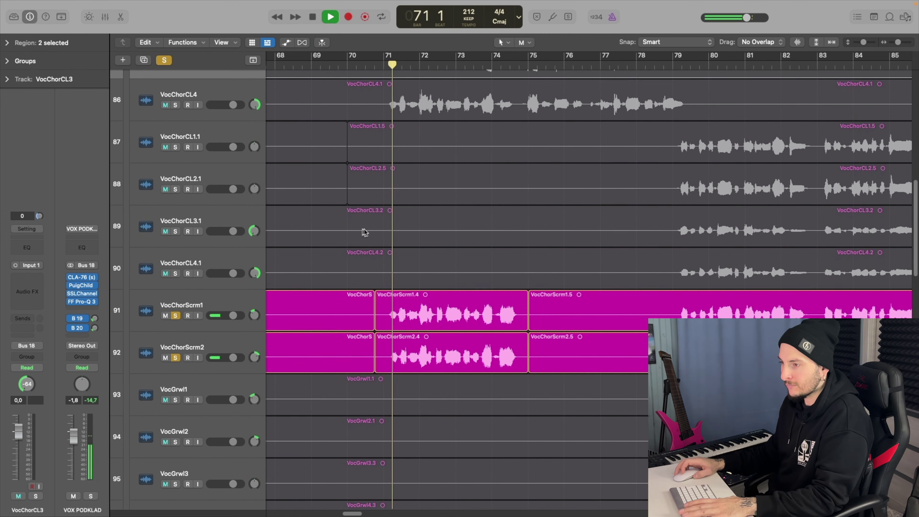
{"action": "scroll", "coordinate": [419, 151], "scroll_direction": "down", "scroll_amount": 1}
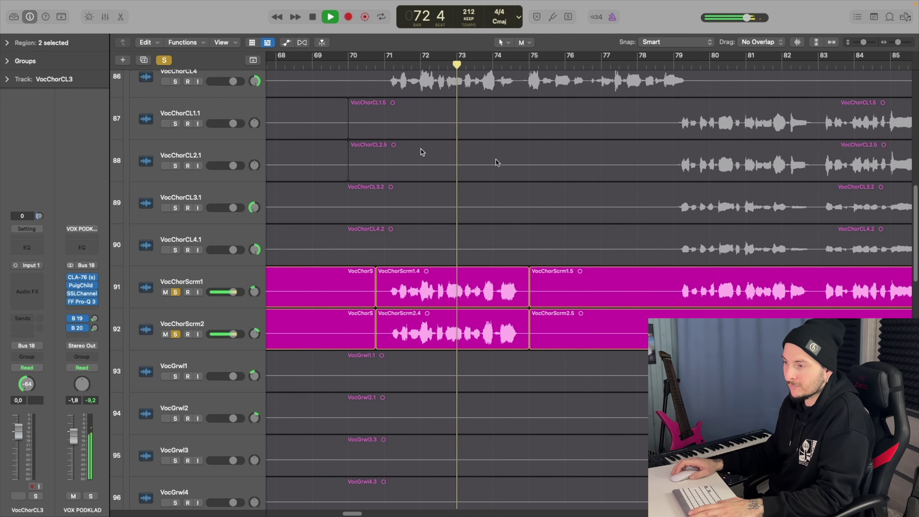
{"action": "key", "text": "super+Left"}
{"action": "scroll", "coordinate": [509, 163], "scroll_direction": "right", "scroll_amount": 2}
{"action": "scroll", "coordinate": [509, 163], "scroll_direction": "up", "scroll_amount": 5}
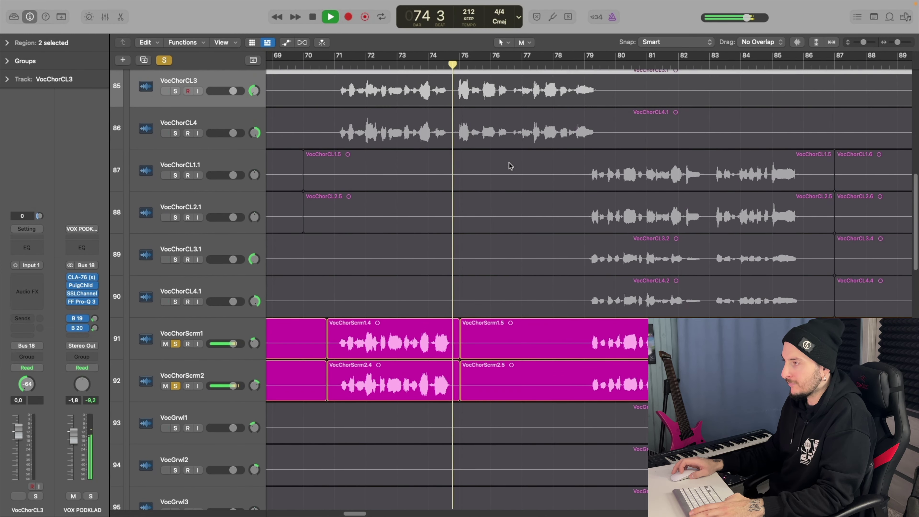
{"action": "key", "text": "space"}
Step: Add VocChorCL1 to VocChorCL4 to the soloed scream tracks and play the combined chorus from bar 70
{"action": "left_click_drag", "start_coordinate": [176, 148], "coordinate": [175, 191]}
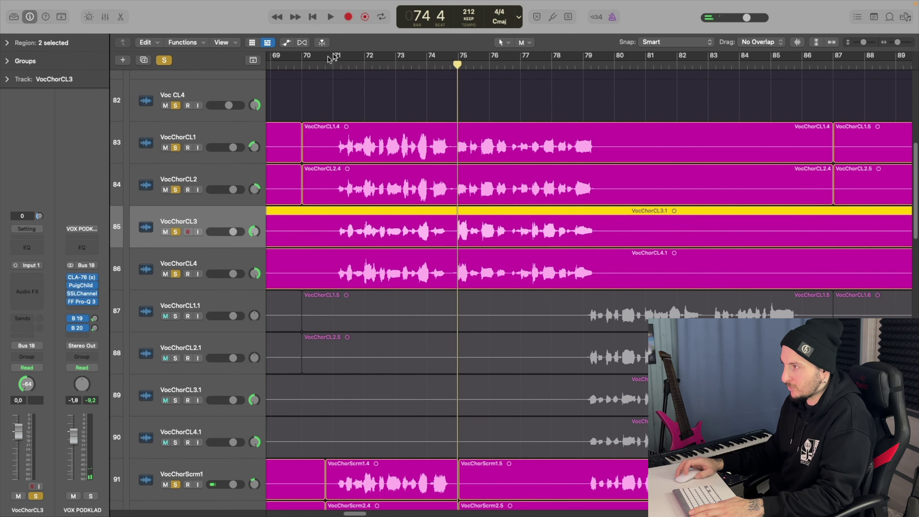
{"action": "scroll", "coordinate": [333, 57], "scroll_direction": "down", "scroll_amount": 1}
{"action": "left_click", "coordinate": [317, 63]}
{"action": "scroll", "coordinate": [397, 139], "scroll_direction": "down", "scroll_amount": 3}
{"action": "key", "text": "space"}
{"action": "scroll", "coordinate": [402, 138], "scroll_direction": "right", "scroll_amount": 2}
{"action": "scroll", "coordinate": [402, 138], "scroll_direction": "up", "scroll_amount": 1}
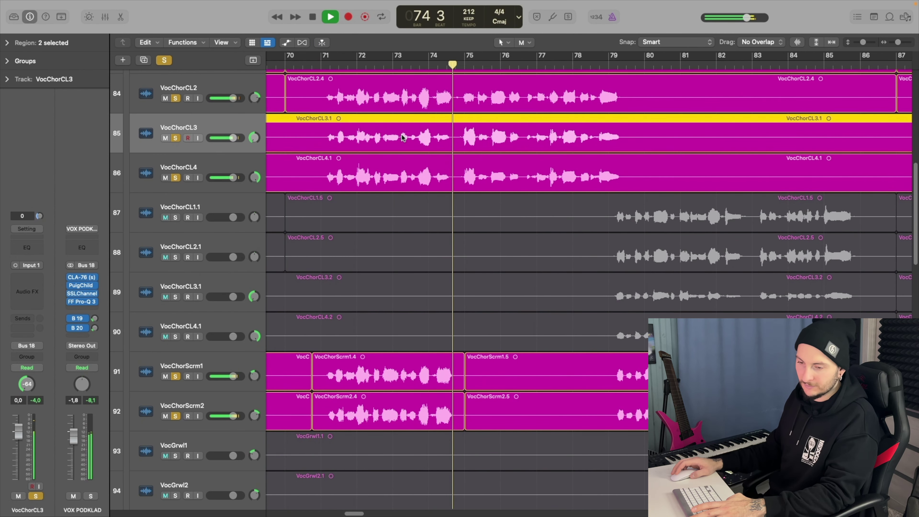
Step: Add VocChorCL1.1 to VocChorCL4.1 to the soloed tracks during playback and listen through their regions to bar 85
{"action": "scroll", "coordinate": [403, 138], "scroll_direction": "right", "scroll_amount": 2}
{"action": "scroll", "coordinate": [403, 137], "scroll_direction": "down", "scroll_amount": 1}
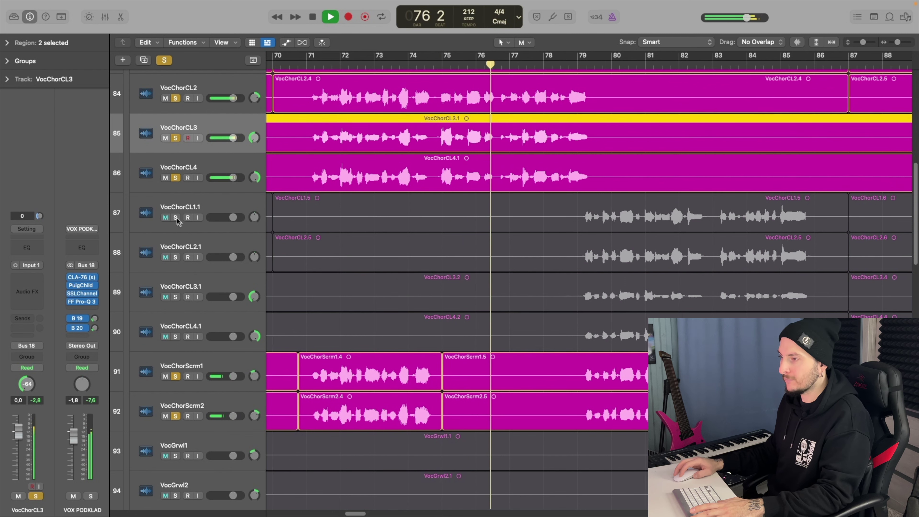
{"action": "left_click_drag", "start_coordinate": [176, 218], "coordinate": [248, 311]}
{"action": "scroll", "coordinate": [610, 128], "scroll_direction": "right", "scroll_amount": 2}
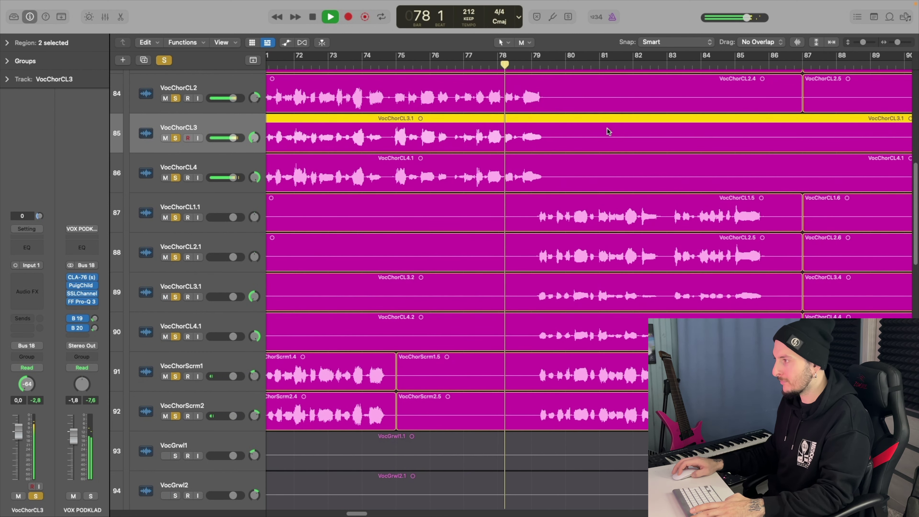
{"action": "scroll", "coordinate": [605, 131], "scroll_direction": "down", "scroll_amount": 2}
{"action": "scroll", "coordinate": [602, 125], "scroll_direction": "up", "scroll_amount": 1}
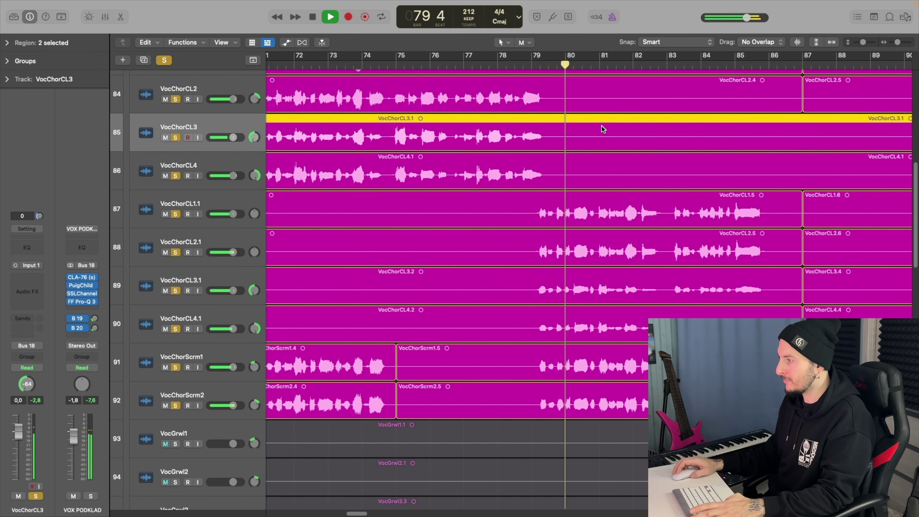
{"action": "scroll", "coordinate": [601, 125], "scroll_direction": "right", "scroll_amount": 2}
{"action": "scroll", "coordinate": [602, 125], "scroll_direction": "down", "scroll_amount": 1}
{"action": "scroll", "coordinate": [597, 106], "scroll_direction": "up", "scroll_amount": 1}
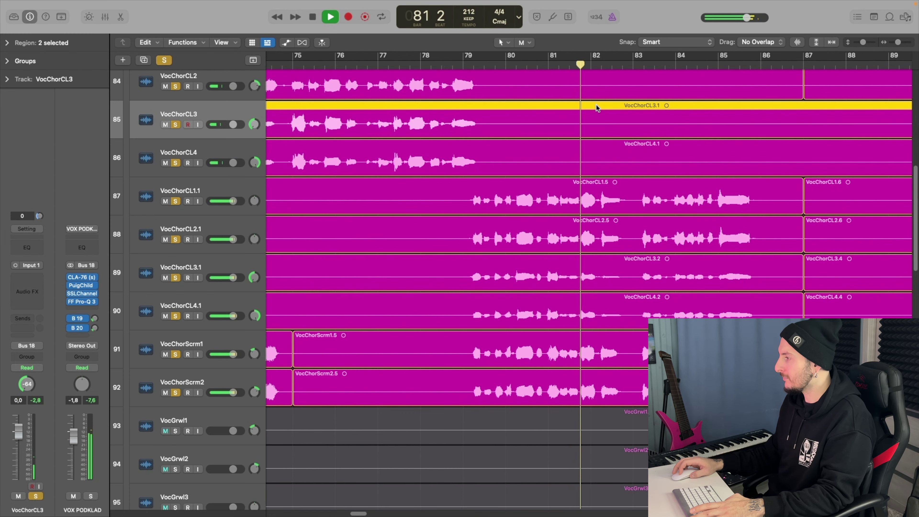
{"action": "scroll", "coordinate": [597, 108], "scroll_direction": "down", "scroll_amount": 1}
{"action": "scroll", "coordinate": [597, 108], "scroll_direction": "up", "scroll_amount": 1}
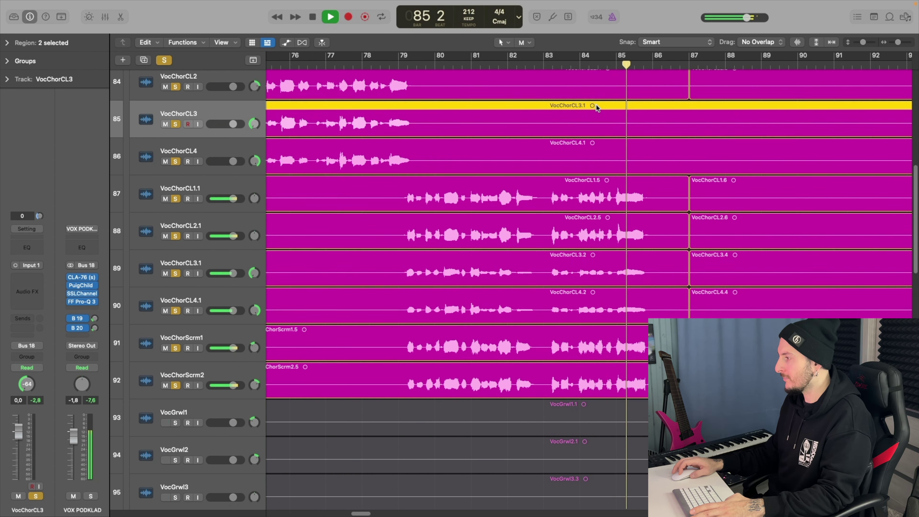
Step: Play the VocScrm1 to VocScrm7 regions from bar 93 to bar 97, stop, and return the playhead to bar 94
{"action": "scroll", "coordinate": [598, 104], "scroll_direction": "up", "scroll_amount": 2}
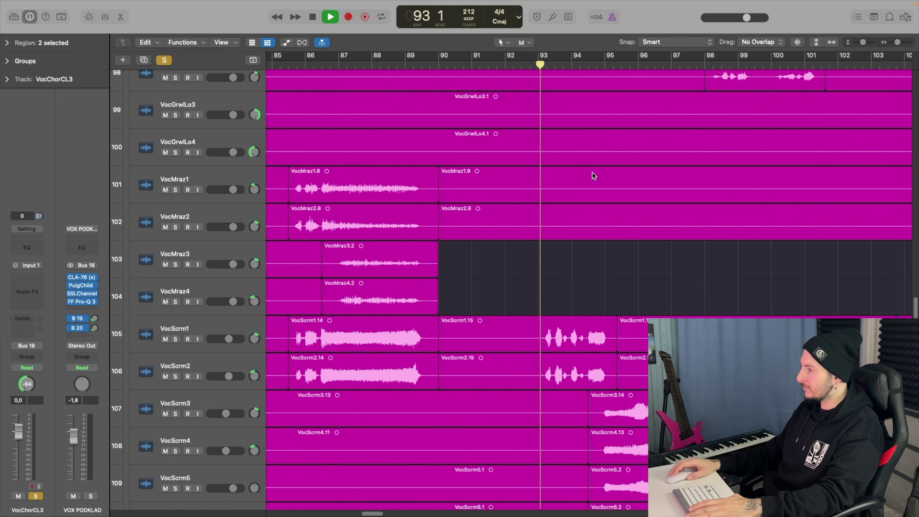
{"action": "scroll", "coordinate": [592, 173], "scroll_direction": "down", "scroll_amount": 1}
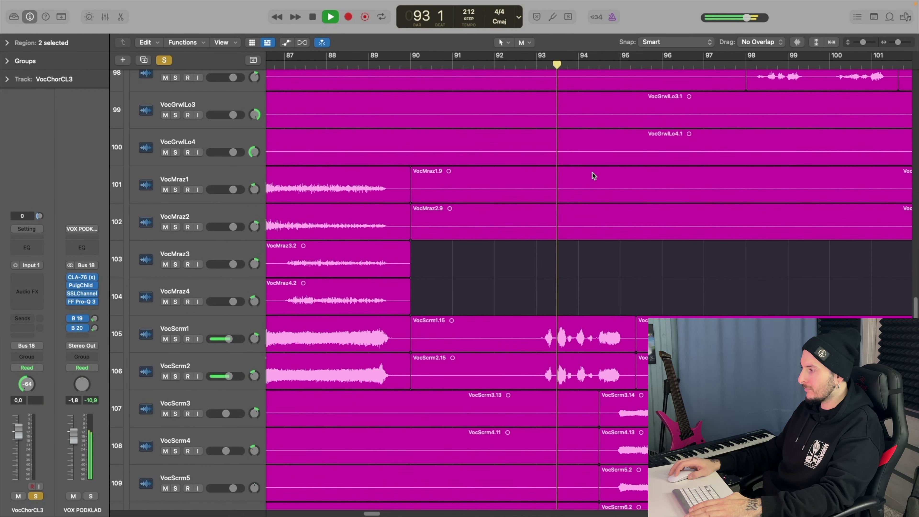
{"action": "scroll", "coordinate": [592, 174], "scroll_direction": "right", "scroll_amount": 4}
{"action": "scroll", "coordinate": [591, 175], "scroll_direction": "down", "scroll_amount": 5}
{"action": "scroll", "coordinate": [572, 176], "scroll_direction": "down", "scroll_amount": 1}
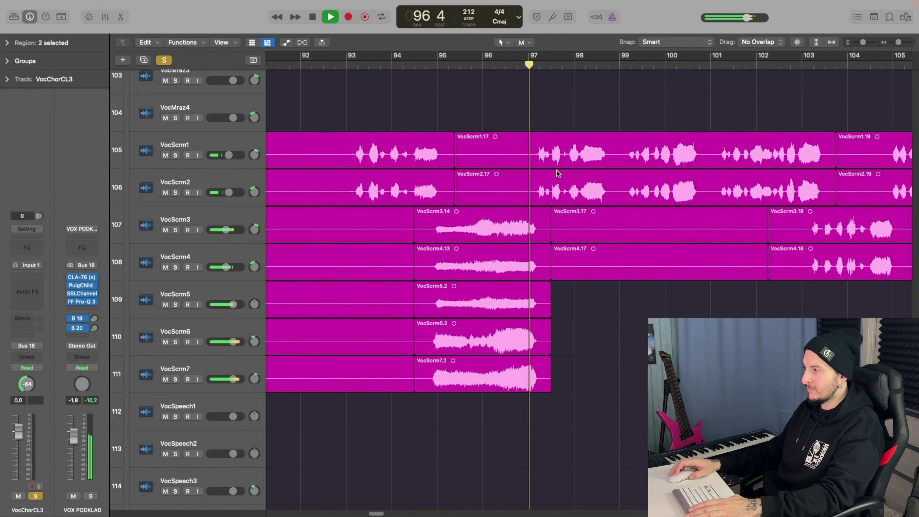
{"action": "key", "text": "space"}
{"action": "left_click", "coordinate": [423, 67]}
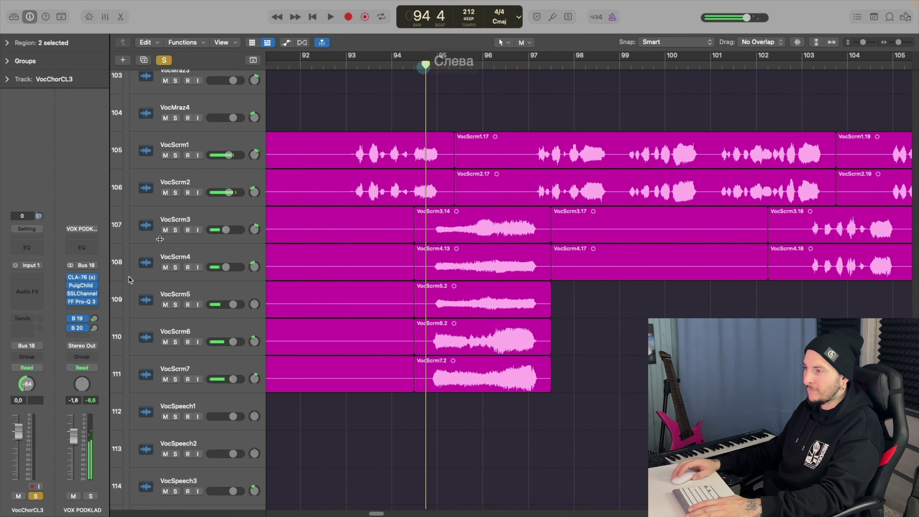
Step: Solo VocScrm3 and VocScrm4 and play their regions from bar 94, then stop
{"action": "scroll", "coordinate": [165, 62], "scroll_direction": "up", "scroll_amount": 1}
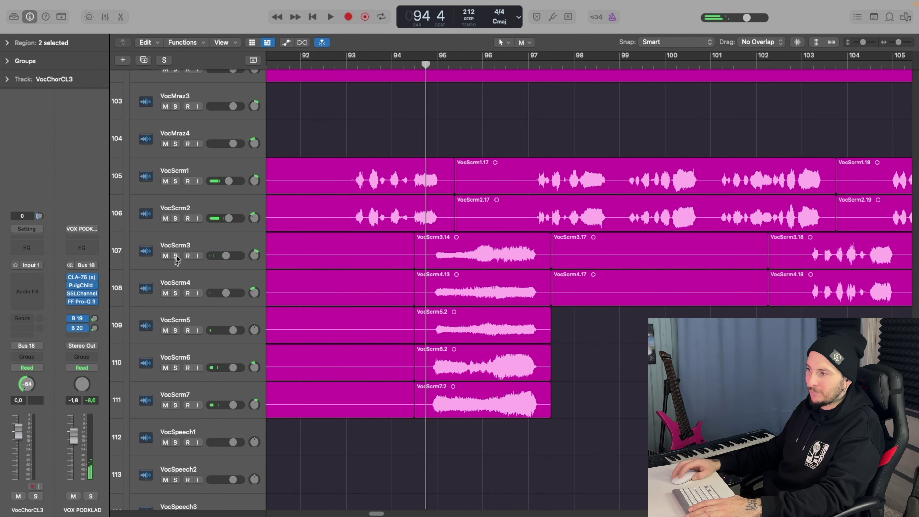
{"action": "left_click_drag", "start_coordinate": [176, 255], "coordinate": [175, 284]}
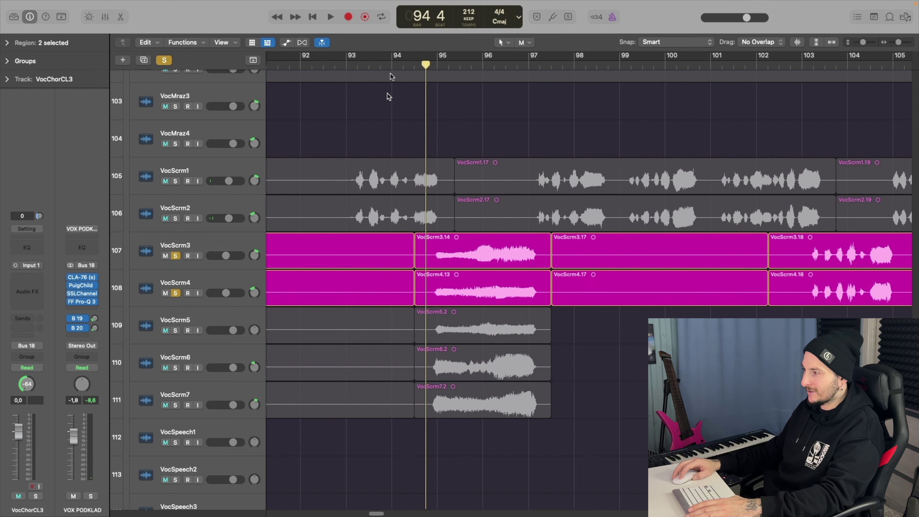
{"action": "left_click", "coordinate": [437, 68]}
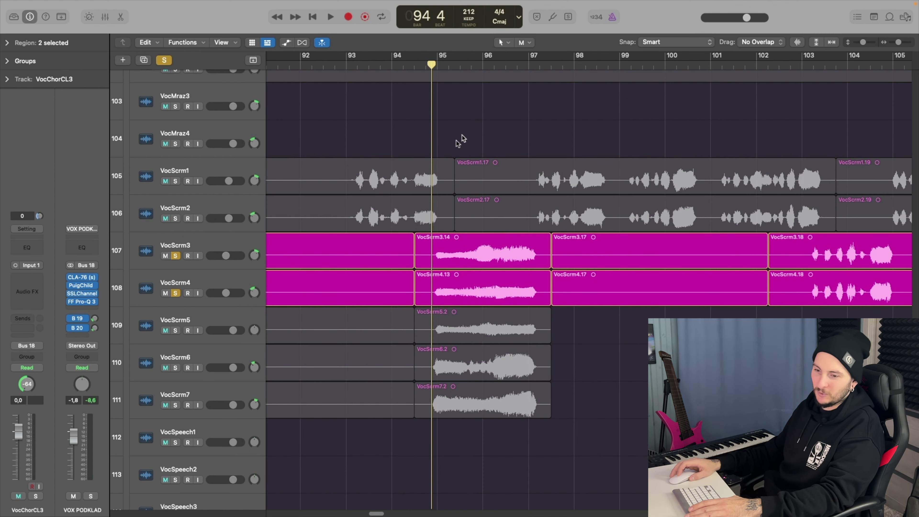
{"action": "key", "text": "space"}
{"action": "scroll", "coordinate": [460, 140], "scroll_direction": "down", "scroll_amount": 4}
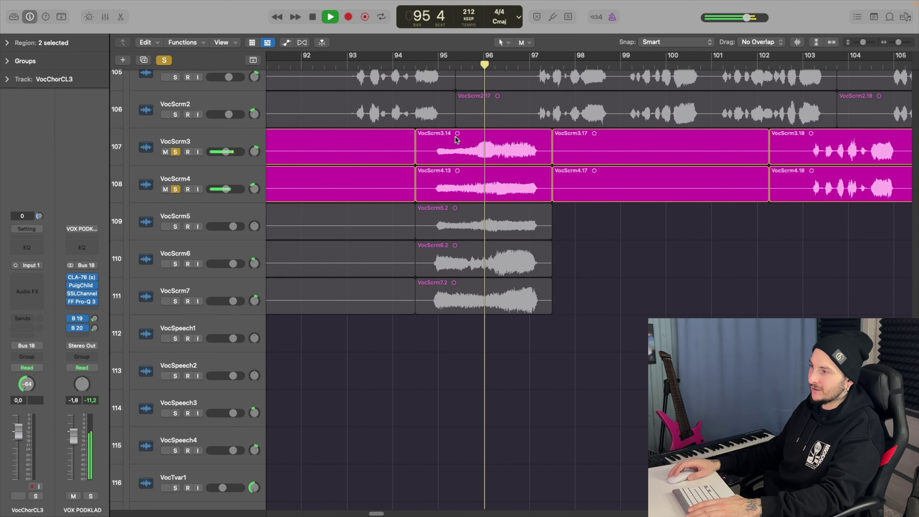
{"action": "key", "text": "space"}
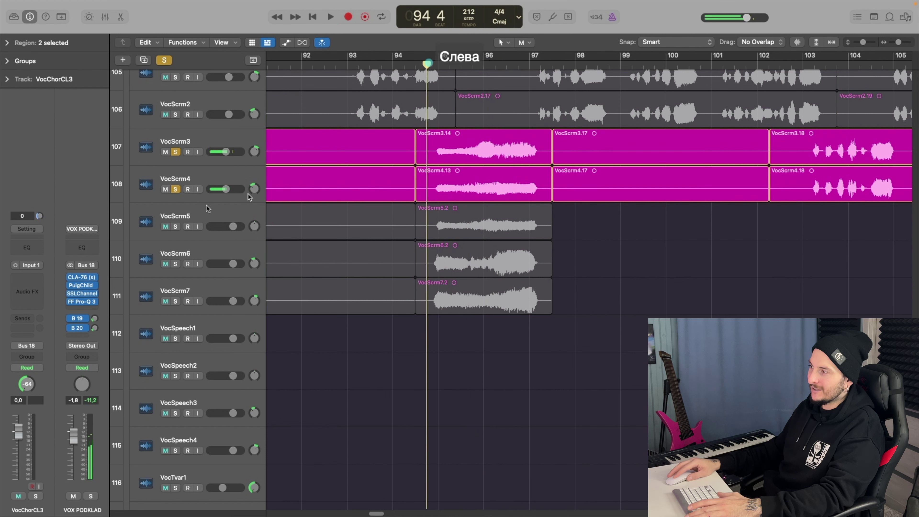
Step: Add VocScrm5, VocScrm6 and VocScrm7 to the soloed tracks and play the scream layers from bar 94 to bar 97
{"action": "left_click_drag", "start_coordinate": [174, 227], "coordinate": [175, 264]}
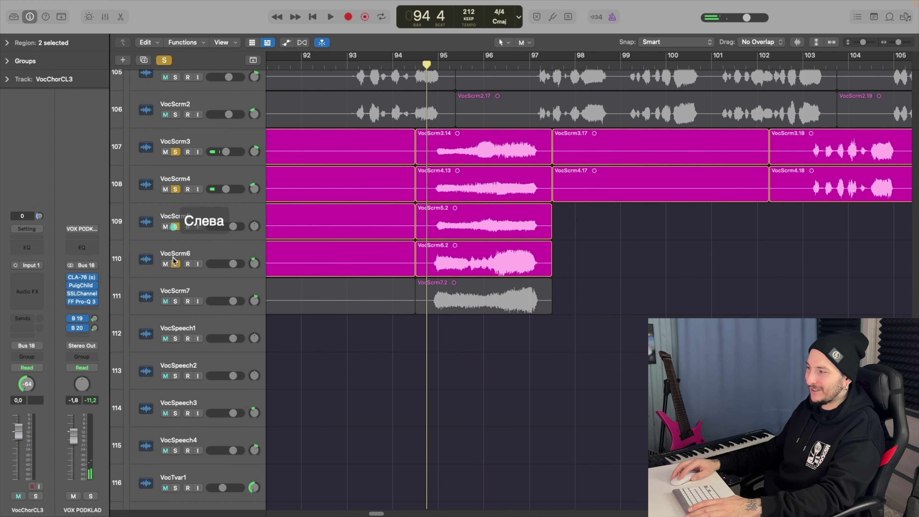
{"action": "left_click", "coordinate": [175, 301]}
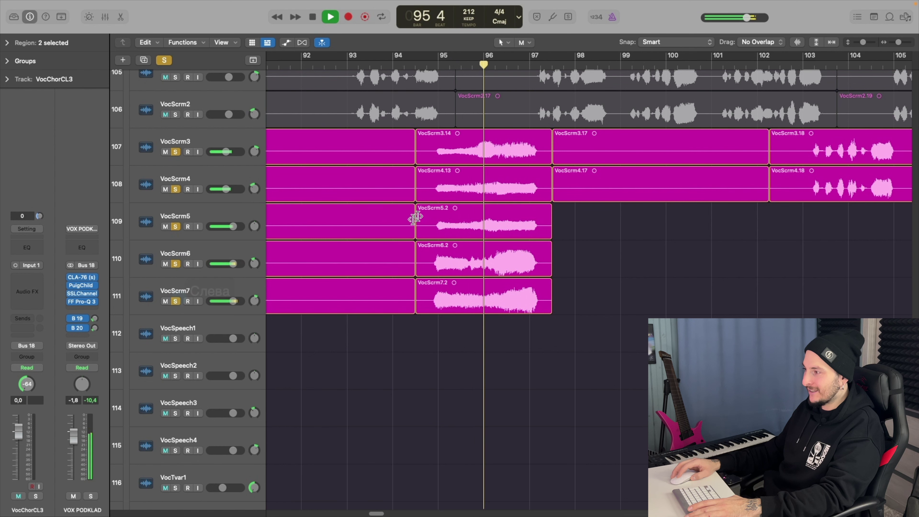
{"action": "key", "text": "space"}
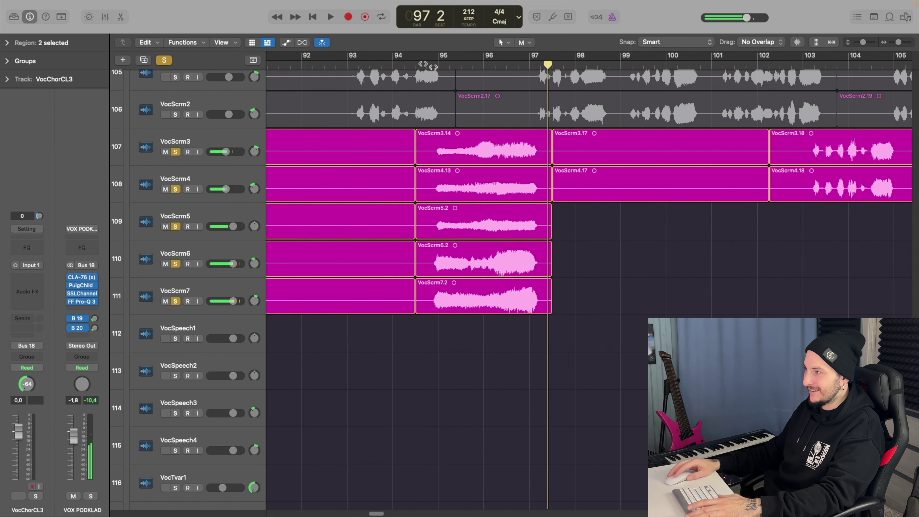
{"action": "scroll", "coordinate": [169, 71], "scroll_direction": "up", "scroll_amount": 1}
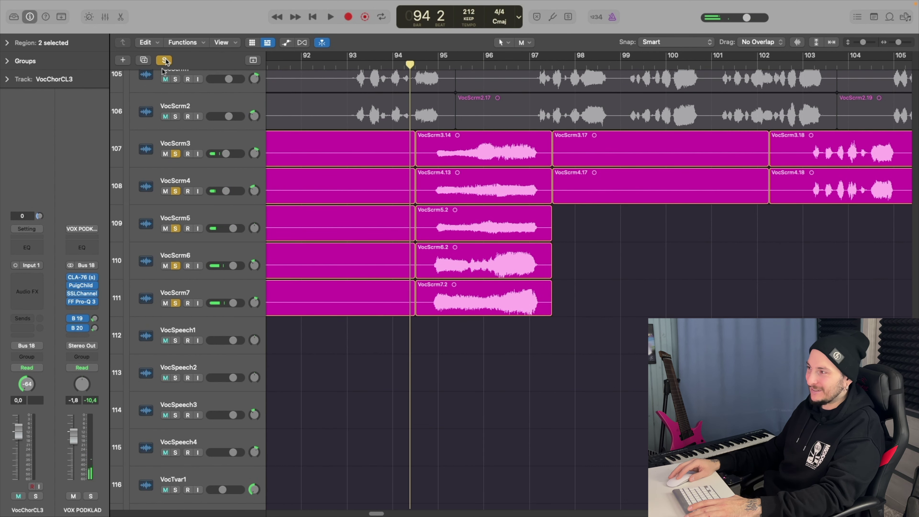
Step: Listen to the VocGrwl1 and VocGrwl2 regions during playback from bar 121 up to bar 125
{"action": "scroll", "coordinate": [169, 73], "scroll_direction": "up", "scroll_amount": 10}
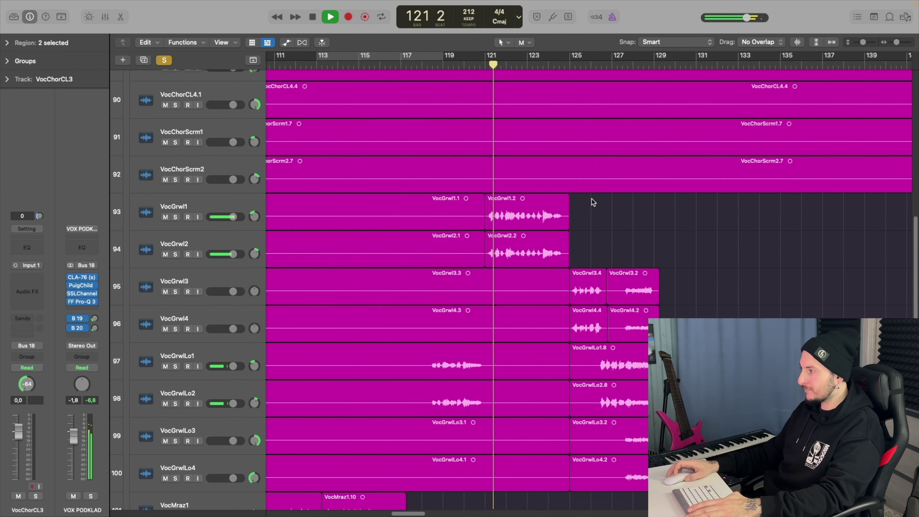
{"action": "key", "text": "super+Right"}
{"action": "scroll", "coordinate": [592, 199], "scroll_direction": "down", "scroll_amount": 4}
{"action": "scroll", "coordinate": [592, 199], "scroll_direction": "right", "scroll_amount": 3}
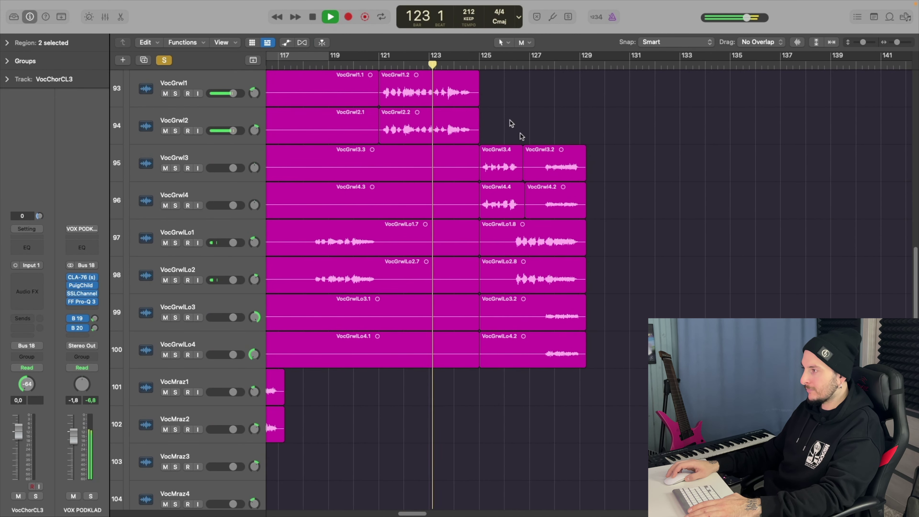
{"action": "scroll", "coordinate": [519, 134], "scroll_direction": "up", "scroll_amount": 2}
{"action": "scroll", "coordinate": [520, 133], "scroll_direction": "down", "scroll_amount": 4}
{"action": "scroll", "coordinate": [519, 131], "scroll_direction": "up", "scroll_amount": 2}
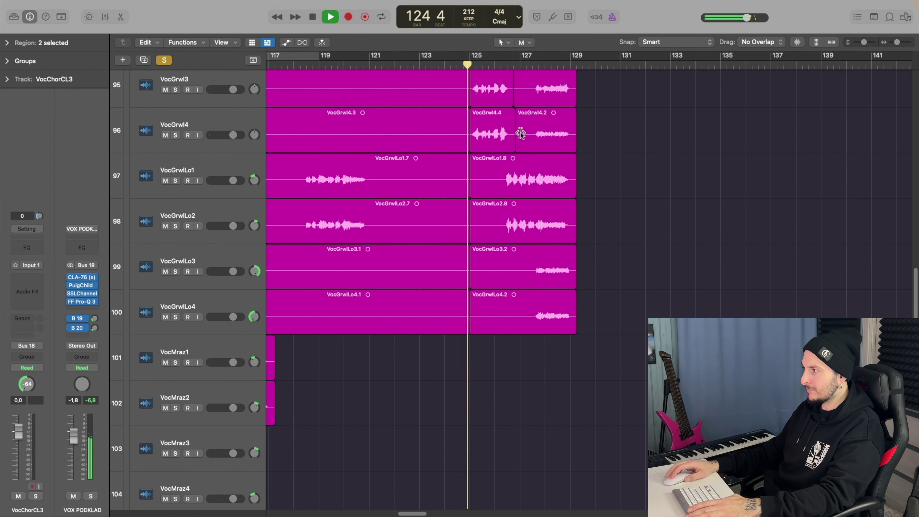
Step: Continue playback through the VocGrwl3, VocGrwl4 and VocGrwlLo1 to VocGrwlLo4 regions from bar 125 to bar 128 and stop
{"action": "scroll", "coordinate": [521, 133], "scroll_direction": "right", "scroll_amount": 3}
{"action": "scroll", "coordinate": [522, 137], "scroll_direction": "up", "scroll_amount": 4}
{"action": "scroll", "coordinate": [521, 133], "scroll_direction": "right", "scroll_amount": 3}
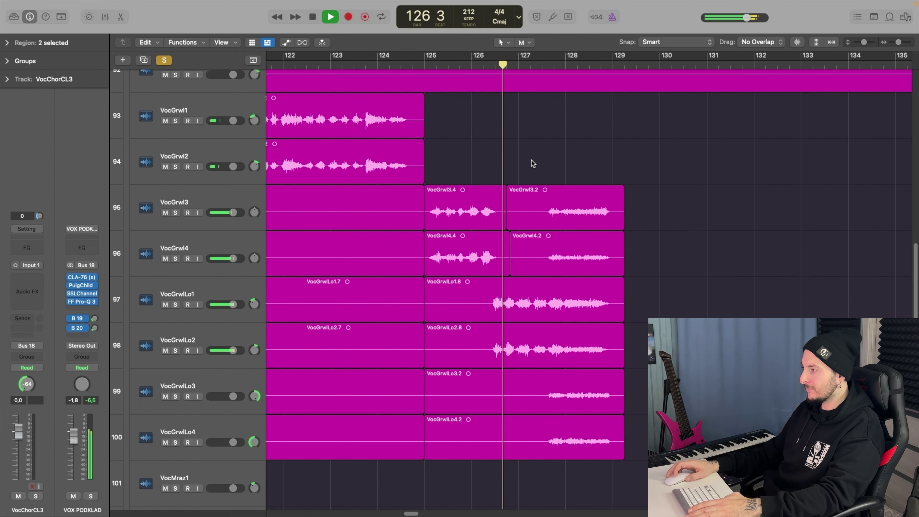
{"action": "scroll", "coordinate": [533, 163], "scroll_direction": "down", "scroll_amount": 1}
{"action": "scroll", "coordinate": [533, 163], "scroll_direction": "right", "scroll_amount": 2}
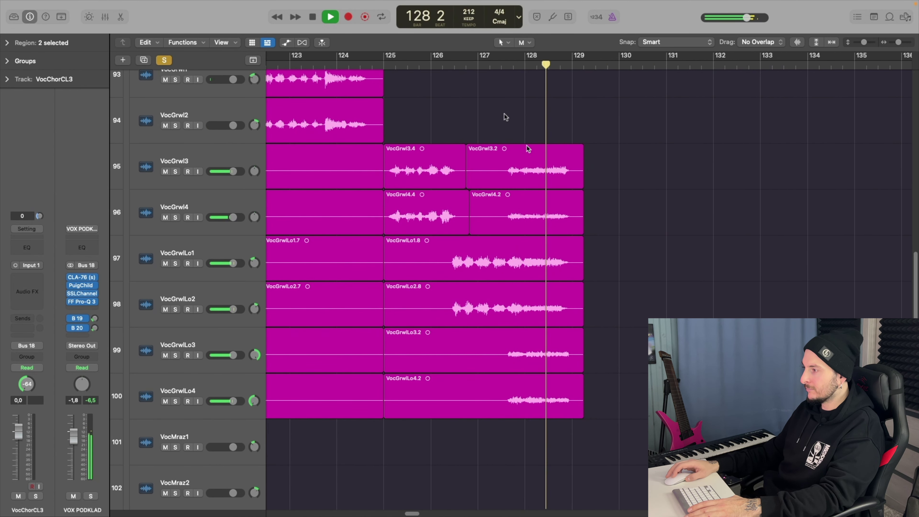
{"action": "scroll", "coordinate": [507, 108], "scroll_direction": "down", "scroll_amount": 3}
{"action": "key", "text": "space"}
Step: Solo VocGrwl3 and VocGrwl4 and play their regions through bar 128, then stop
{"action": "scroll", "coordinate": [575, 202], "scroll_direction": "up", "scroll_amount": 10}
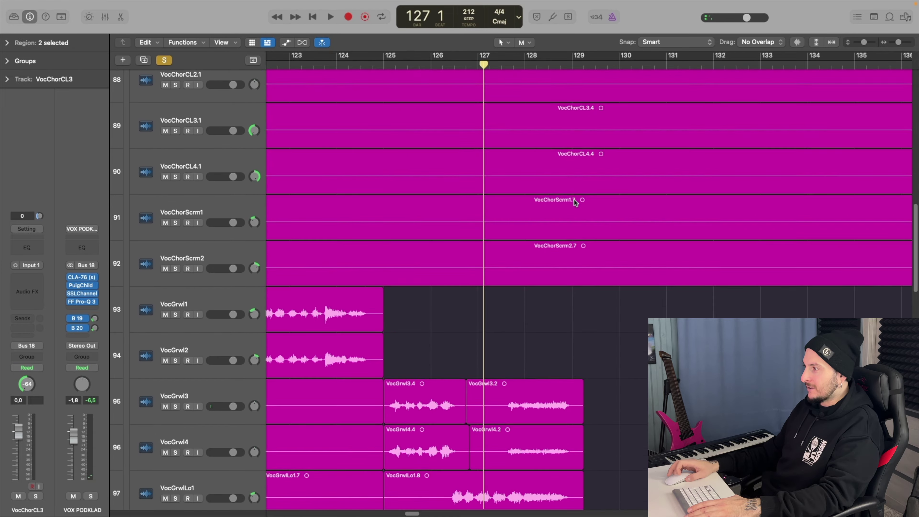
{"action": "scroll", "coordinate": [575, 203], "scroll_direction": "down", "scroll_amount": 9}
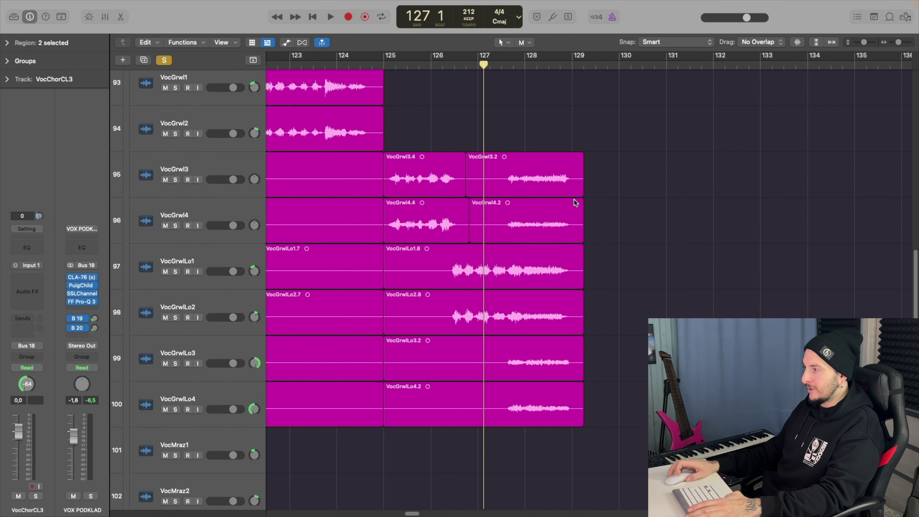
{"action": "scroll", "coordinate": [257, 185], "scroll_direction": "up", "scroll_amount": 1}
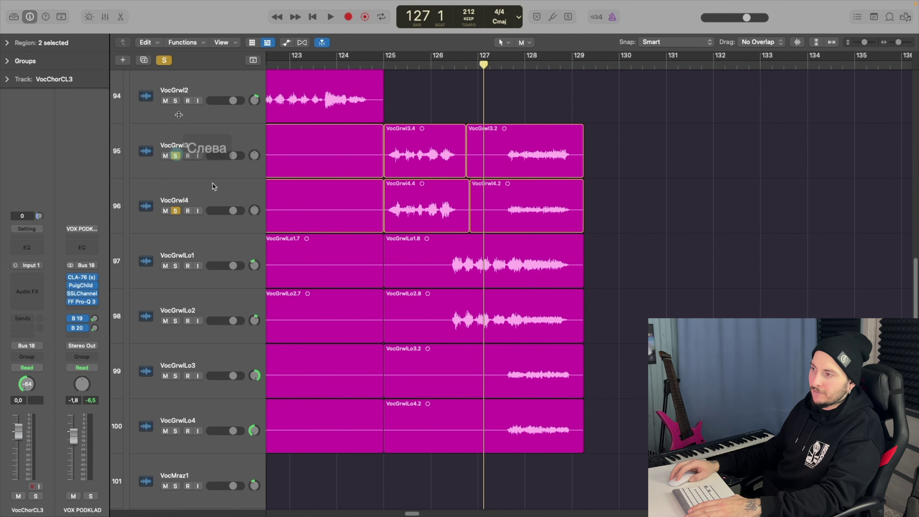
{"action": "left_click", "coordinate": [164, 60]}
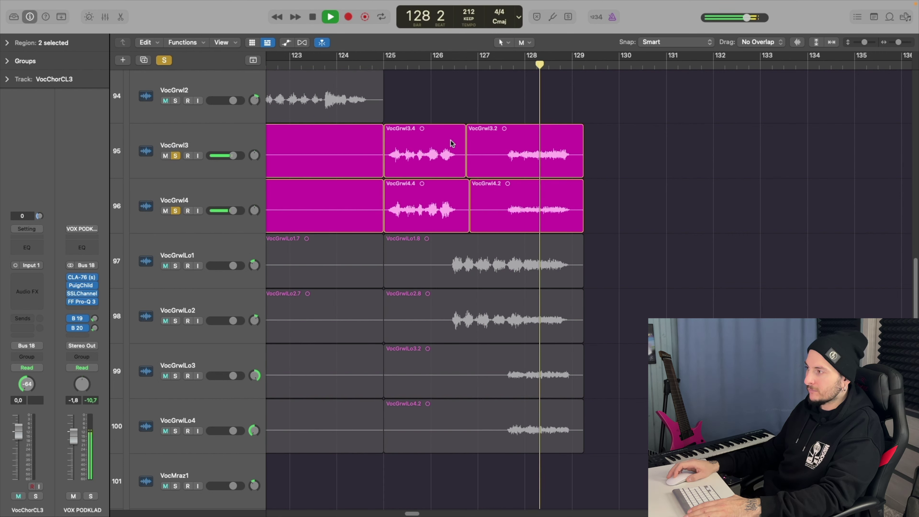
{"action": "key", "text": "space"}
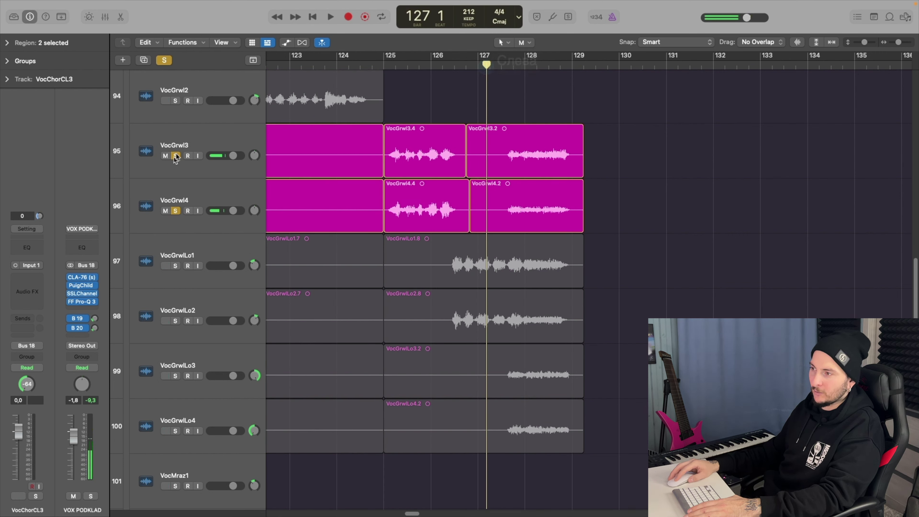
Step: Solo VocGrwlLo1 and VocGrwlLo2 in place of VocGrwl3 and VocGrwl4 and play them from bar 126 through bar 128
{"action": "left_click", "coordinate": [175, 156]}
{"action": "left_click_drag", "start_coordinate": [175, 266], "coordinate": [175, 321]}
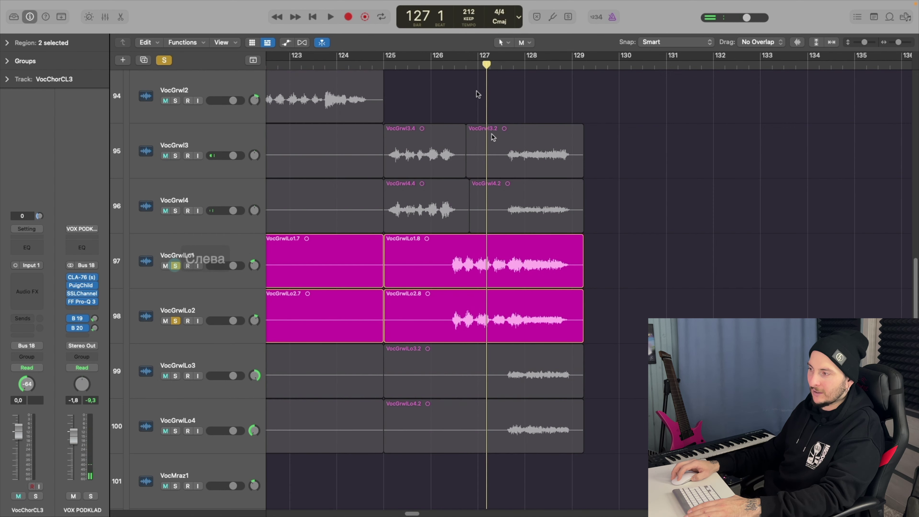
{"action": "double_click", "coordinate": [455, 67]}
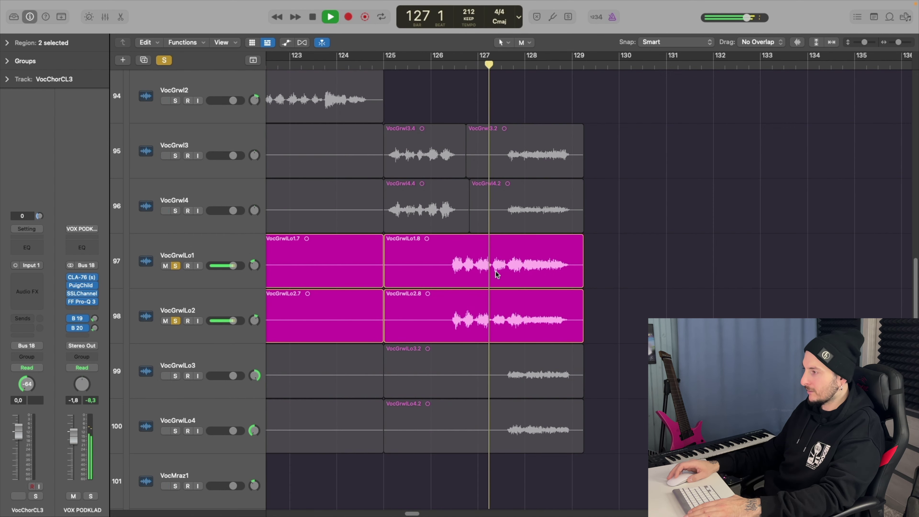
{"action": "scroll", "coordinate": [498, 275], "scroll_direction": "down", "scroll_amount": 2}
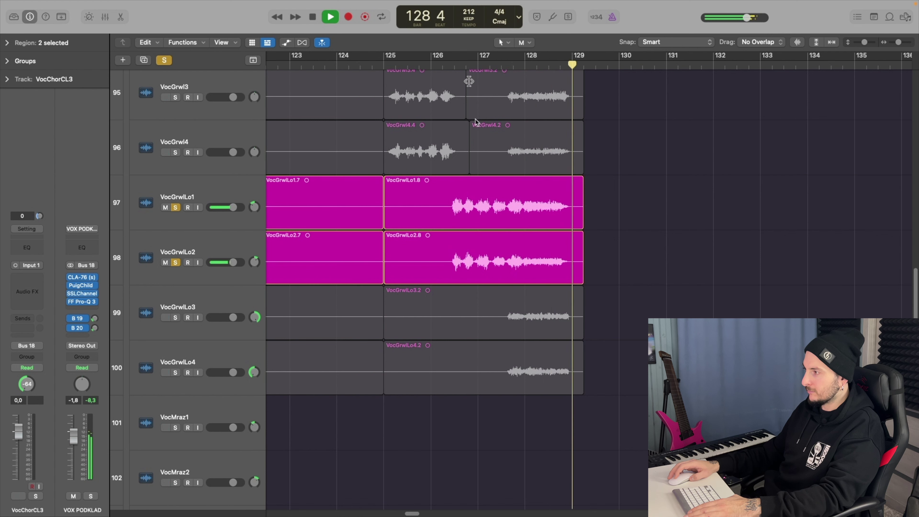
Step: Solo VocGrwlLo3 and VocGrwlLo4 in place of VocGrwlLo1 and VocGrwlLo2 and play their regions around bar 127
{"action": "left_click", "coordinate": [447, 64]}
{"action": "left_click", "coordinate": [176, 207]}
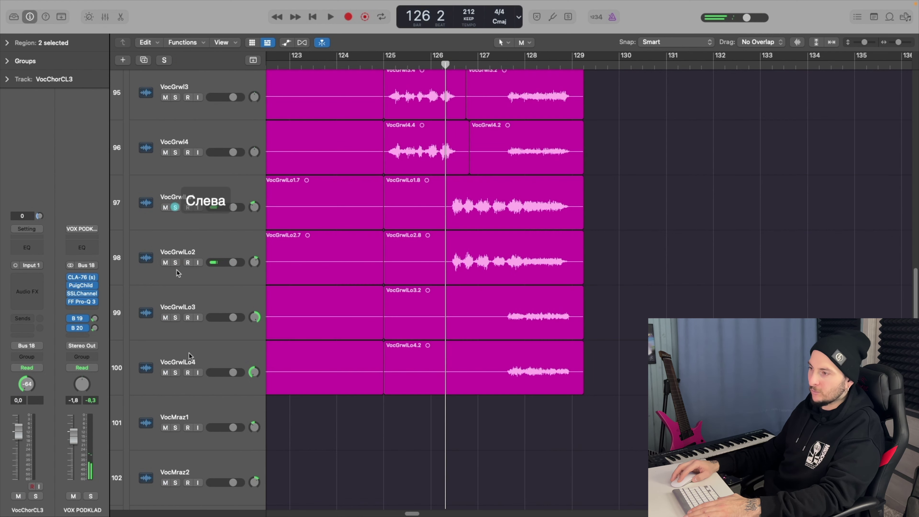
{"action": "left_click_drag", "start_coordinate": [174, 312], "coordinate": [175, 349]}
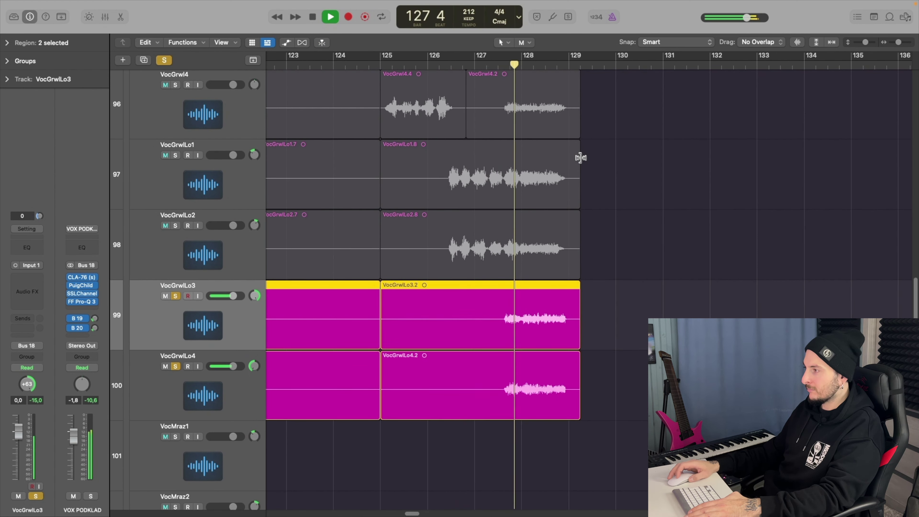
{"action": "scroll", "coordinate": [581, 158], "scroll_direction": "down", "scroll_amount": 1}
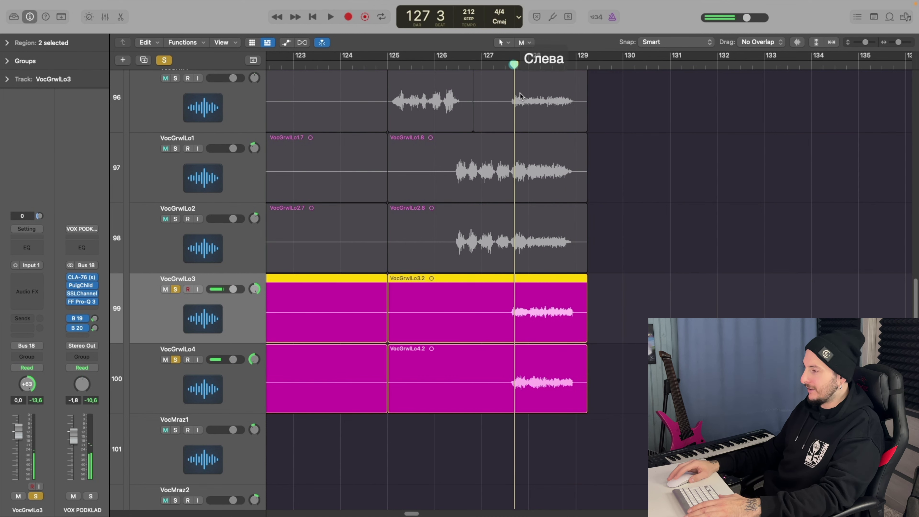
{"action": "left_click", "coordinate": [500, 64]}
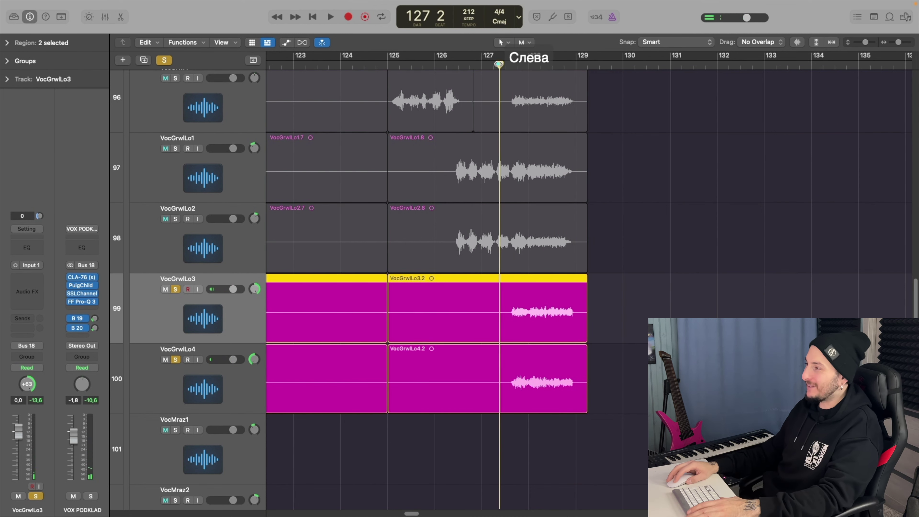
Step: Solo VocGrwl3, VocGrwl4 and VocGrwlLo1 to VocGrwlLo4 together and play the combined growls from bar 126
{"action": "scroll", "coordinate": [438, 232], "scroll_direction": "right", "scroll_amount": 3}
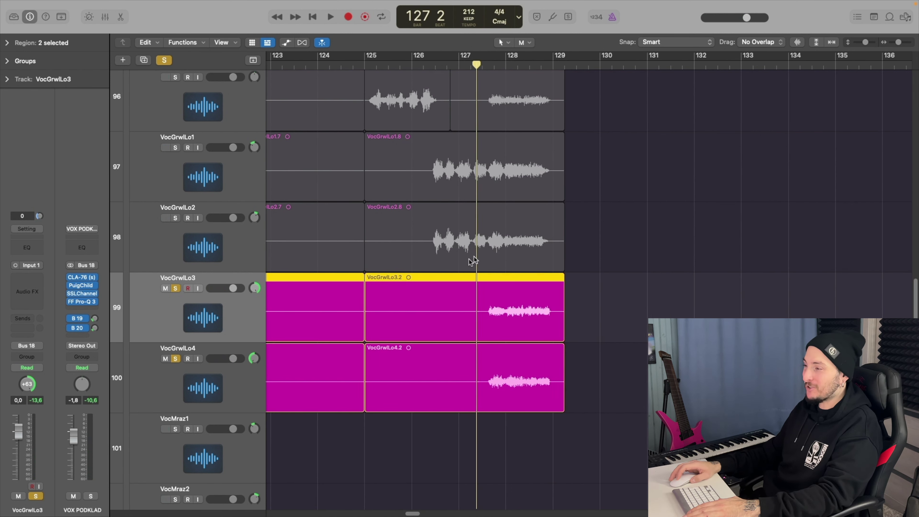
{"action": "scroll", "coordinate": [232, 251], "scroll_direction": "up", "scroll_amount": 5}
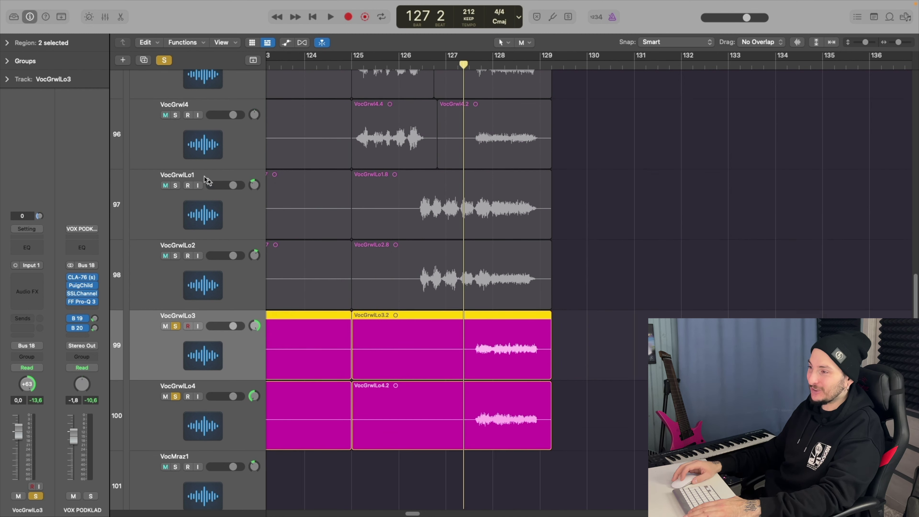
{"action": "left_click_drag", "start_coordinate": [176, 144], "coordinate": [175, 357]}
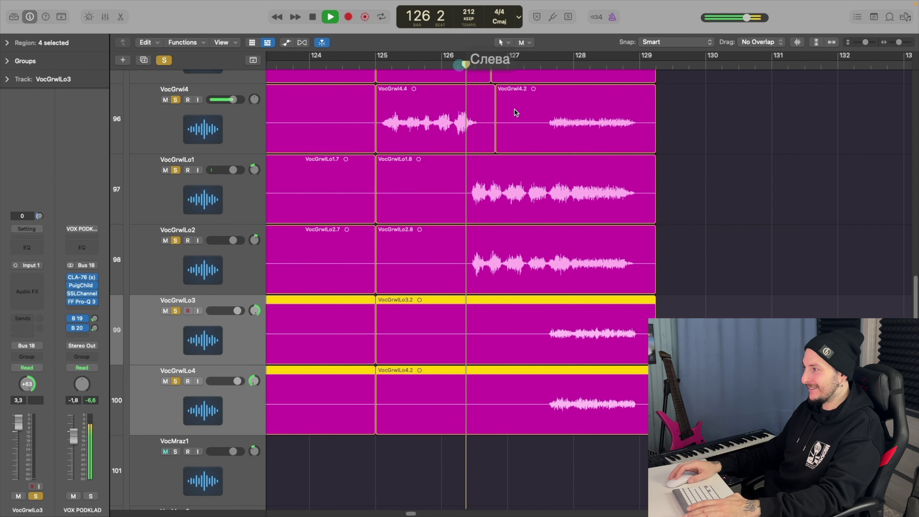
{"action": "scroll", "coordinate": [460, 254], "scroll_direction": "up", "scroll_amount": 2}
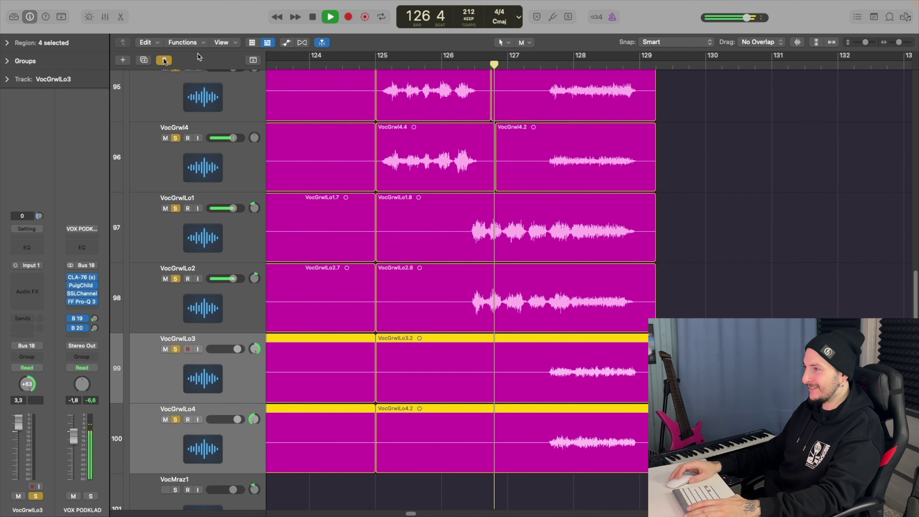
Step: Clear all track solos during playback and listen to the growl section with the other tracks through bar 128
{"action": "left_click", "coordinate": [162, 59]}
{"action": "left_click", "coordinate": [162, 59]}
{"action": "scroll", "coordinate": [416, 74], "scroll_direction": "right", "scroll_amount": 10}
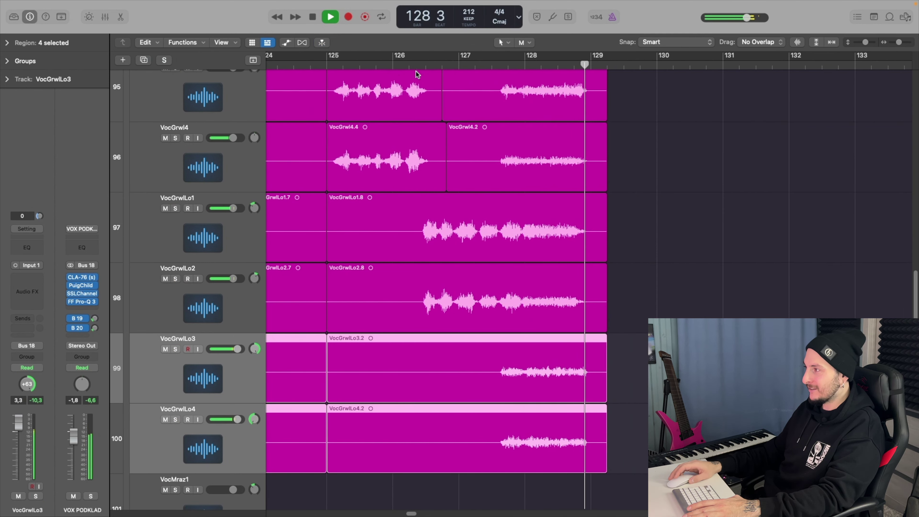
Step: Follow playback from bar 128 past the end of the growl regions to the VocScrm1 and VocScrm2 scream regions at bar 133
{"action": "scroll", "coordinate": [434, 90], "scroll_direction": "left", "scroll_amount": 2}
{"action": "scroll", "coordinate": [484, 93], "scroll_direction": "up", "scroll_amount": 3}
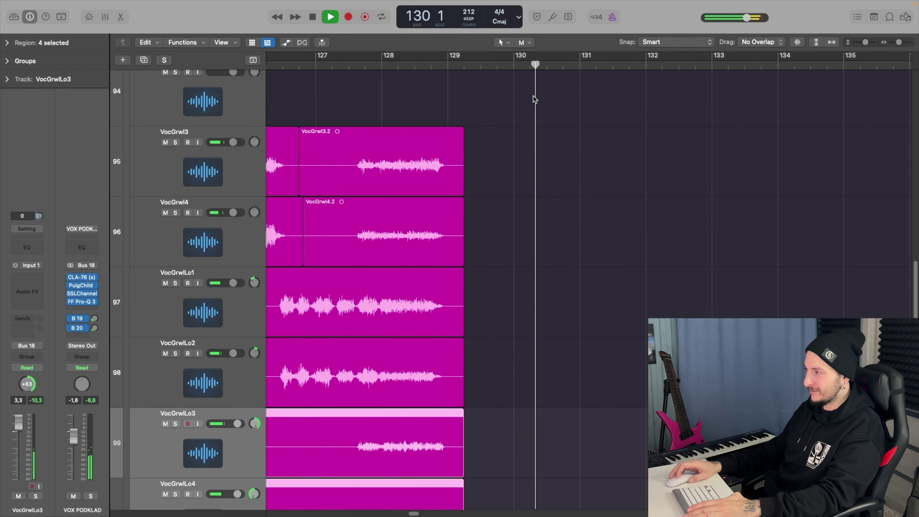
{"action": "scroll", "coordinate": [568, 161], "scroll_direction": "down", "scroll_amount": 3}
{"action": "scroll", "coordinate": [576, 168], "scroll_direction": "up", "scroll_amount": 5}
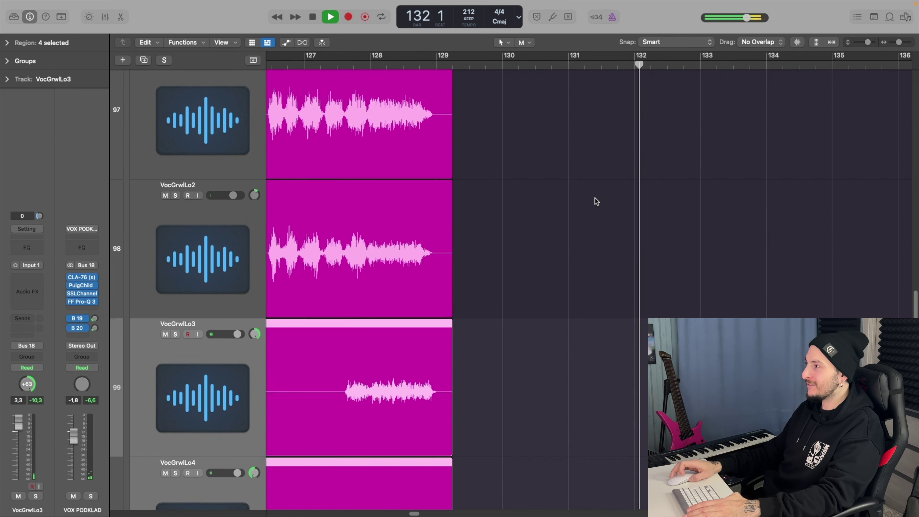
{"action": "scroll", "coordinate": [592, 198], "scroll_direction": "down", "scroll_amount": 10}
{"action": "scroll", "coordinate": [592, 198], "scroll_direction": "right", "scroll_amount": 4}
{"action": "scroll", "coordinate": [592, 197], "scroll_direction": "down", "scroll_amount": 10}
{"action": "scroll", "coordinate": [592, 198], "scroll_direction": "right", "scroll_amount": 2}
{"action": "scroll", "coordinate": [592, 198], "scroll_direction": "up", "scroll_amount": 5}
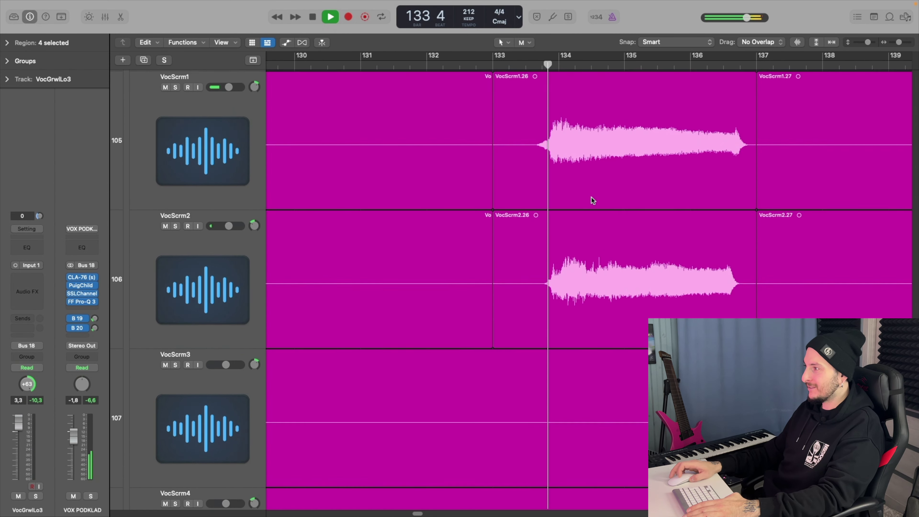
Step: Listen to the VocScrm1 and VocScrm2 screams in the full mix up to bar 139, and stop with the playhead at bar 132
{"action": "scroll", "coordinate": [592, 197], "scroll_direction": "down", "scroll_amount": 3}
{"action": "key", "text": "super+Up"}
{"action": "key", "text": "super+Left"}
{"action": "key", "text": "super+Left"}
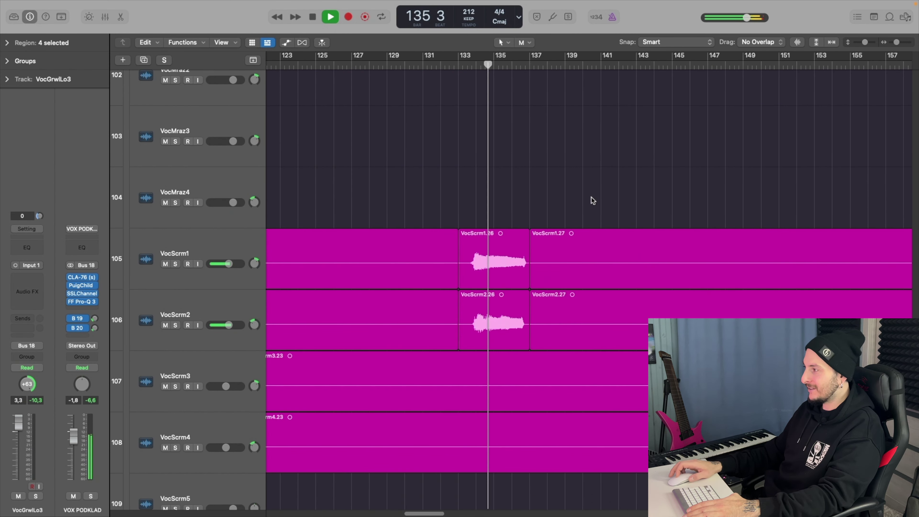
{"action": "scroll", "coordinate": [592, 198], "scroll_direction": "left", "scroll_amount": 3}
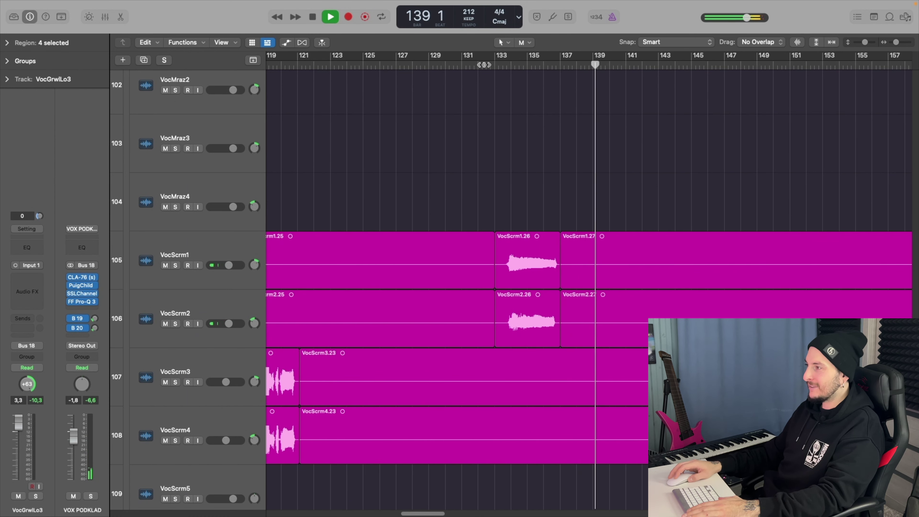
{"action": "key", "text": "space"}
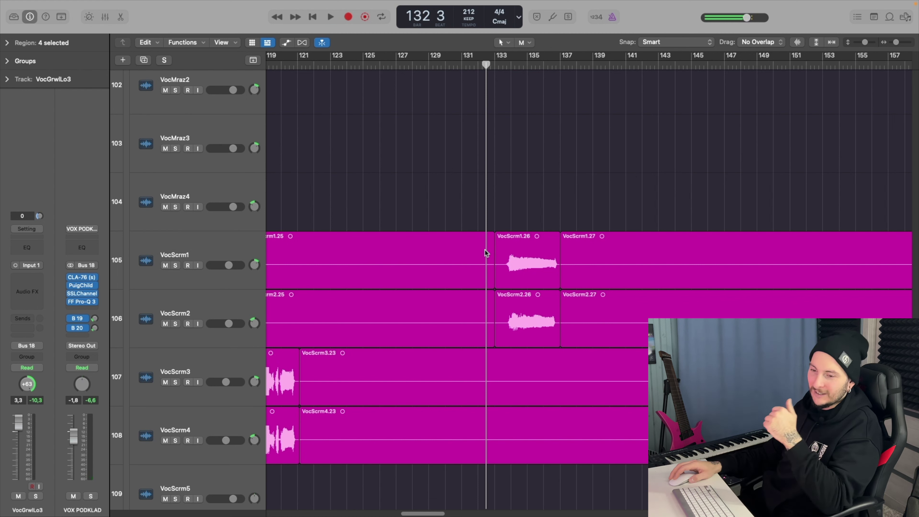
Step: Solo VocScrm1 and VocScrm2 together and play their scream regions from bar 131 through bar 136
{"action": "left_click", "coordinate": [175, 266]}
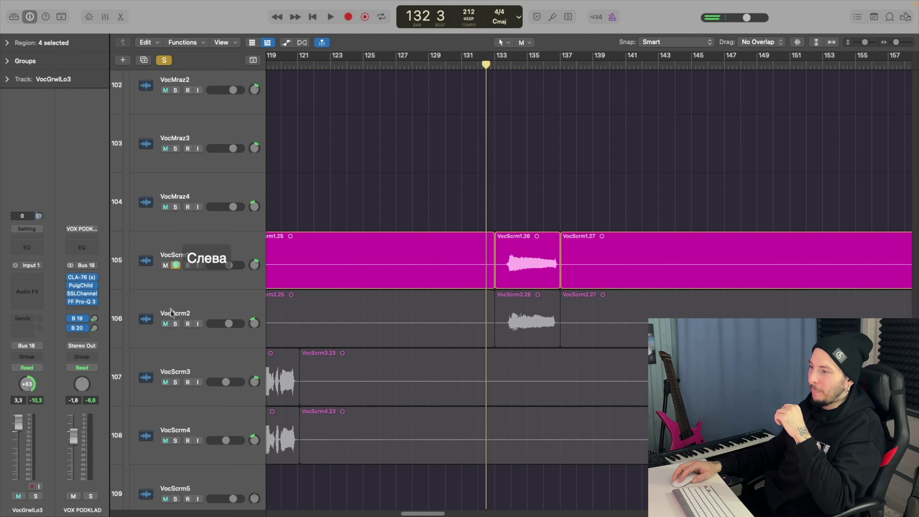
{"action": "left_click", "coordinate": [165, 60]}
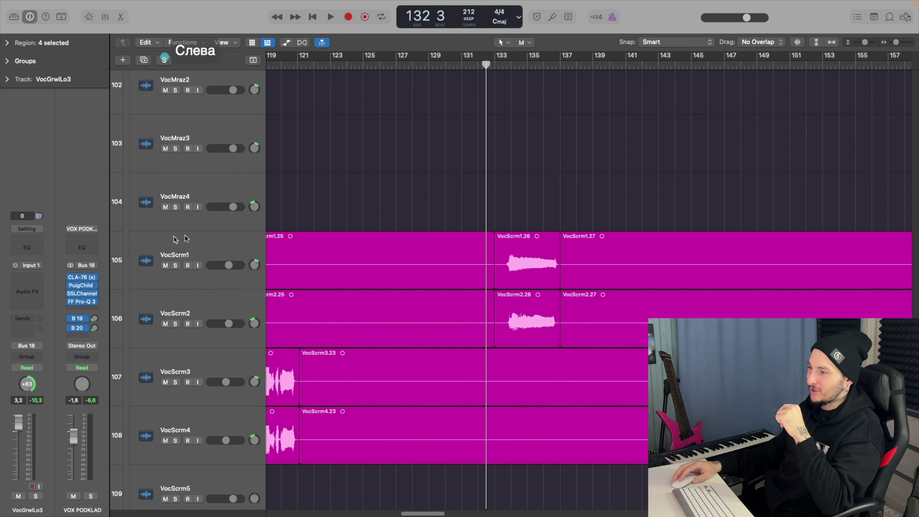
{"action": "left_click_drag", "start_coordinate": [176, 269], "coordinate": [175, 324]}
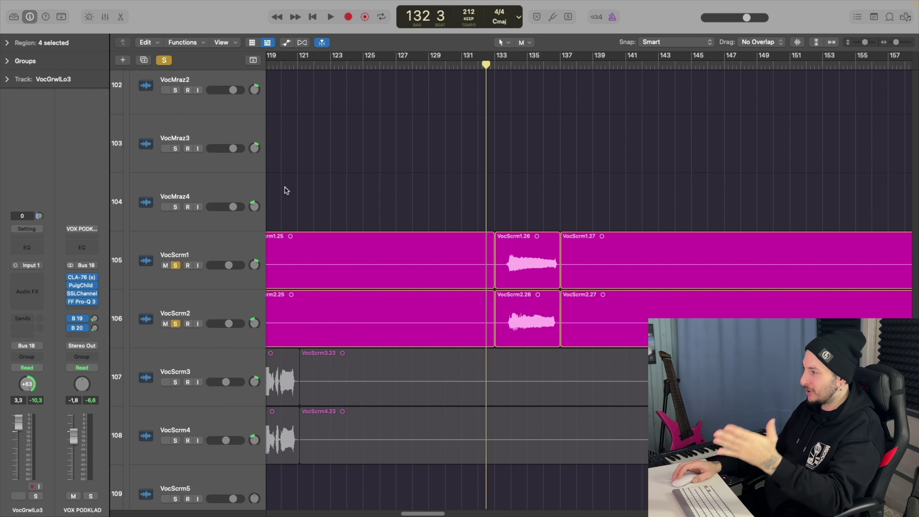
{"action": "left_click", "coordinate": [470, 63]}
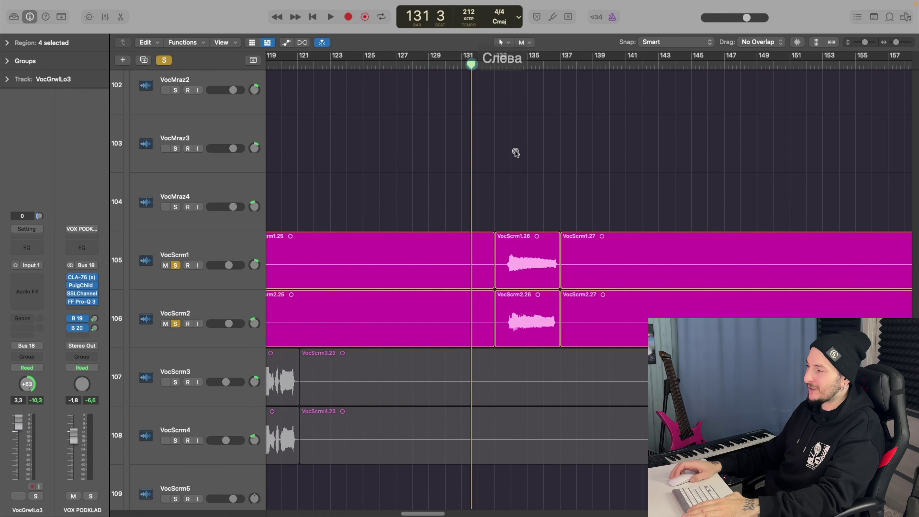
{"action": "scroll", "coordinate": [515, 152], "scroll_direction": "up", "scroll_amount": 3}
{"action": "key", "text": "space"}
{"action": "scroll", "coordinate": [453, 139], "scroll_direction": "right", "scroll_amount": 5}
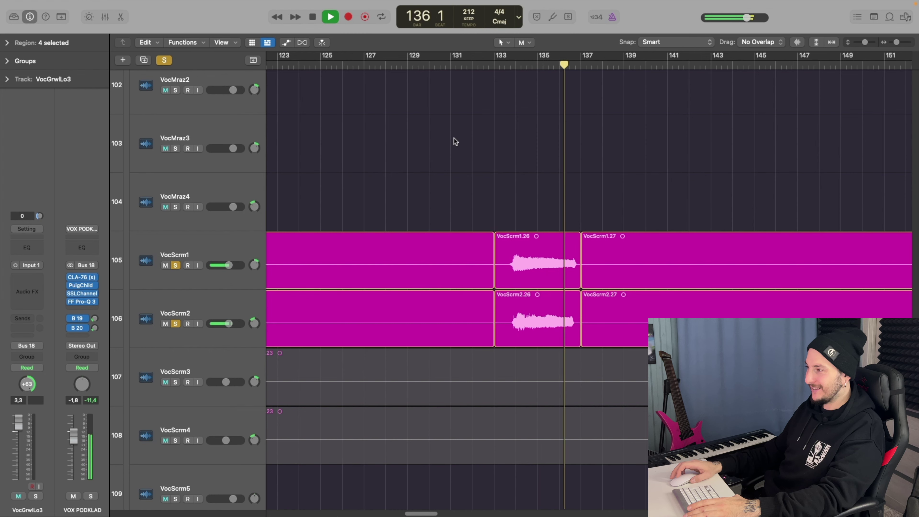
Step: Listen to the VocChorCL1 to VocChorCL4 and VocChorScrm chorus layers without solos from bar 152 through bar 160
{"action": "scroll", "coordinate": [435, 141], "scroll_direction": "right", "scroll_amount": 3}
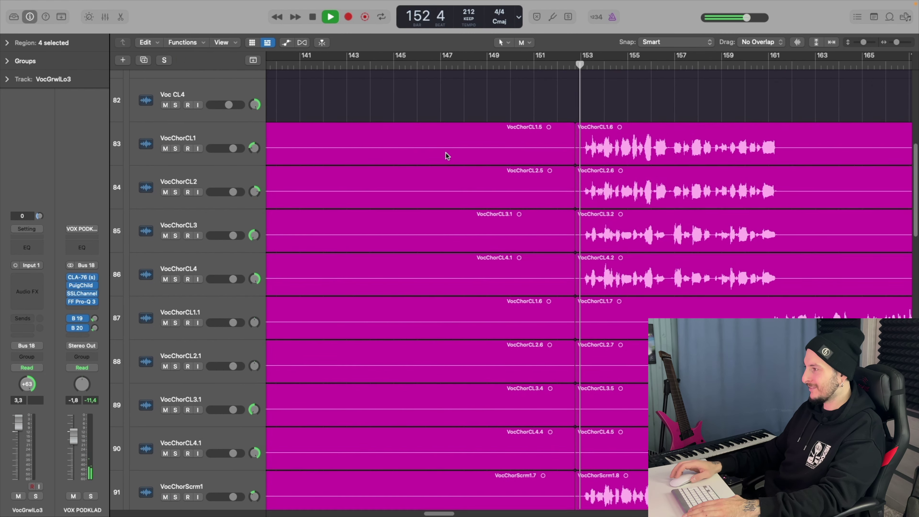
{"action": "scroll", "coordinate": [448, 156], "scroll_direction": "down", "scroll_amount": 3}
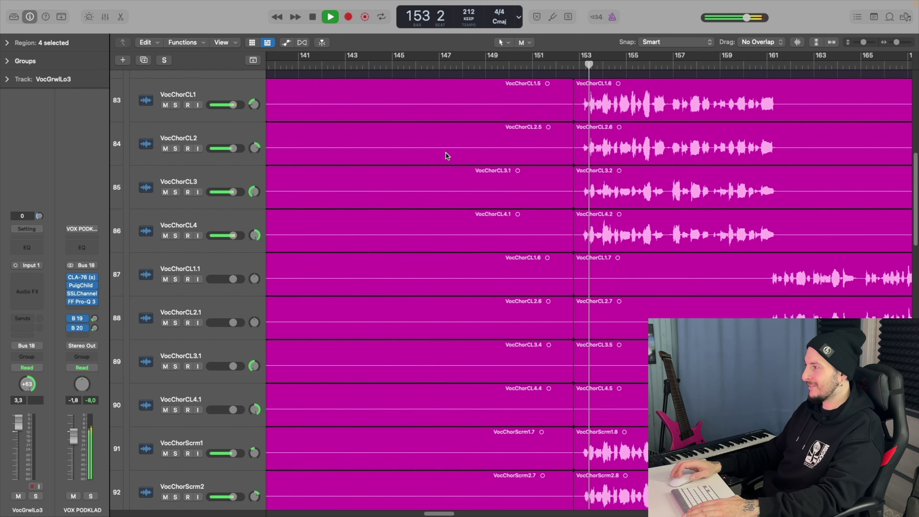
{"action": "scroll", "coordinate": [448, 156], "scroll_direction": "up", "scroll_amount": 1}
{"action": "scroll", "coordinate": [447, 156], "scroll_direction": "right", "scroll_amount": 5}
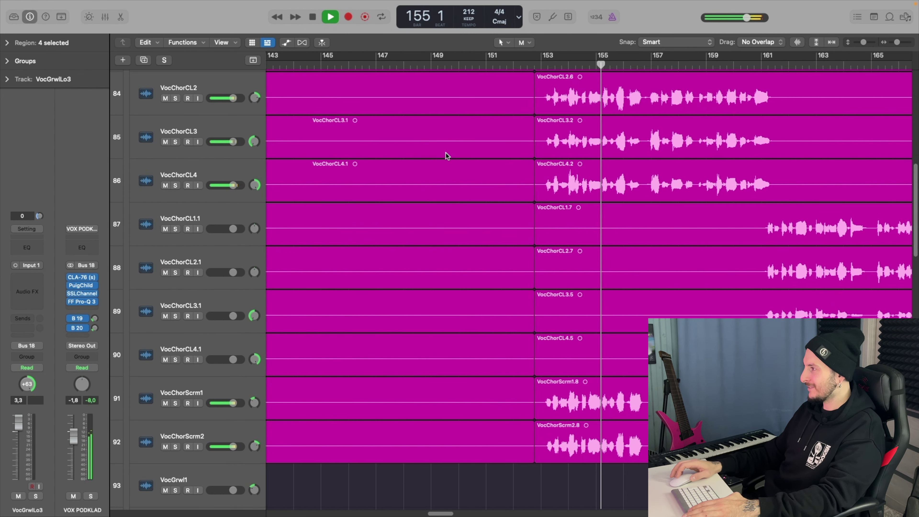
{"action": "scroll", "coordinate": [448, 156], "scroll_direction": "up", "scroll_amount": 3}
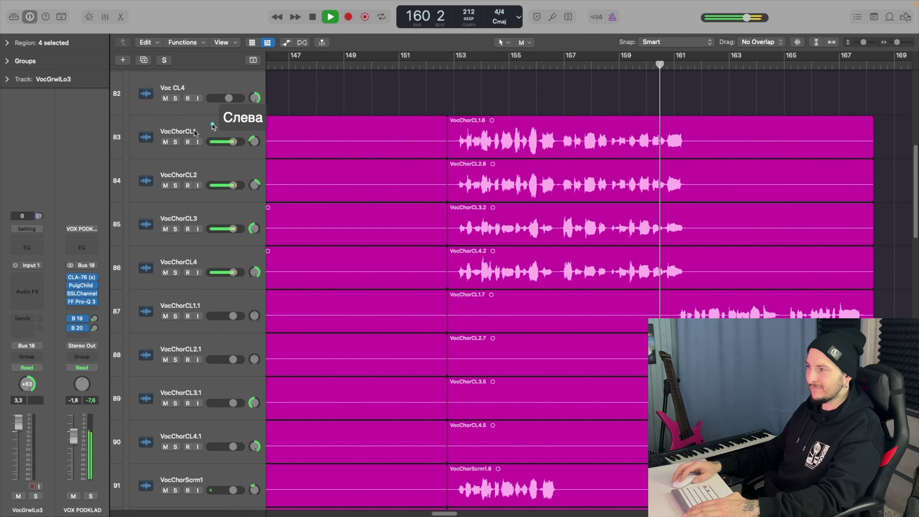
Step: Select the VocChorCL1 track and listen to the VocChorCL1.1 to VocChorCL4.1 layers with the chorus screams through bar 167
{"action": "left_click", "coordinate": [237, 124]}
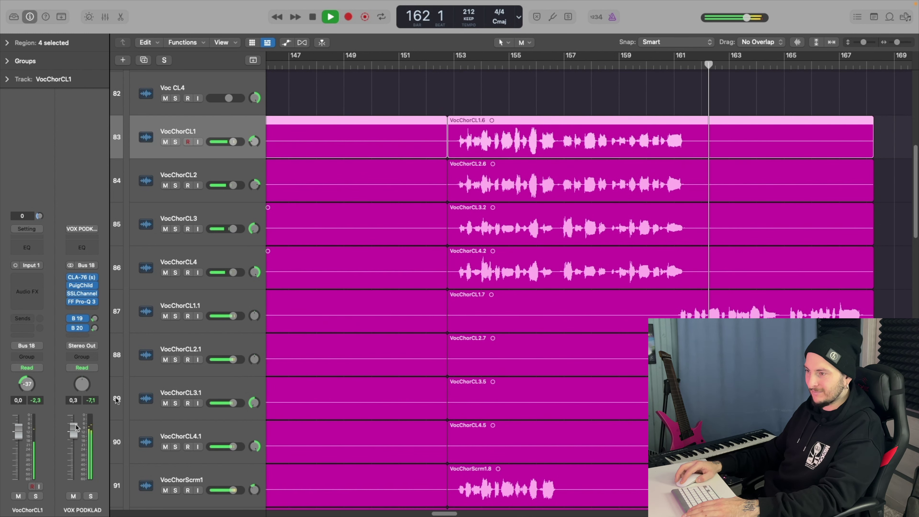
{"action": "scroll", "coordinate": [583, 265], "scroll_direction": "right", "scroll_amount": 5}
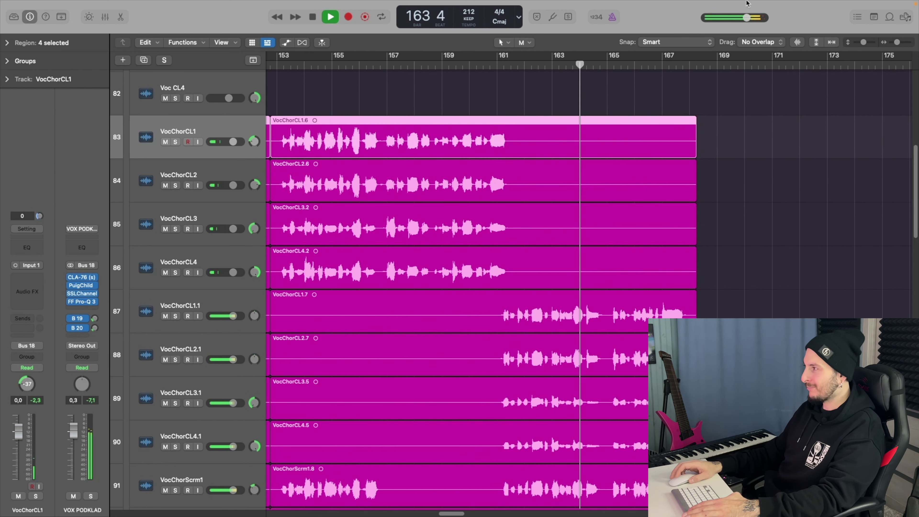
{"action": "mouse_move", "coordinate": [792, 22]}
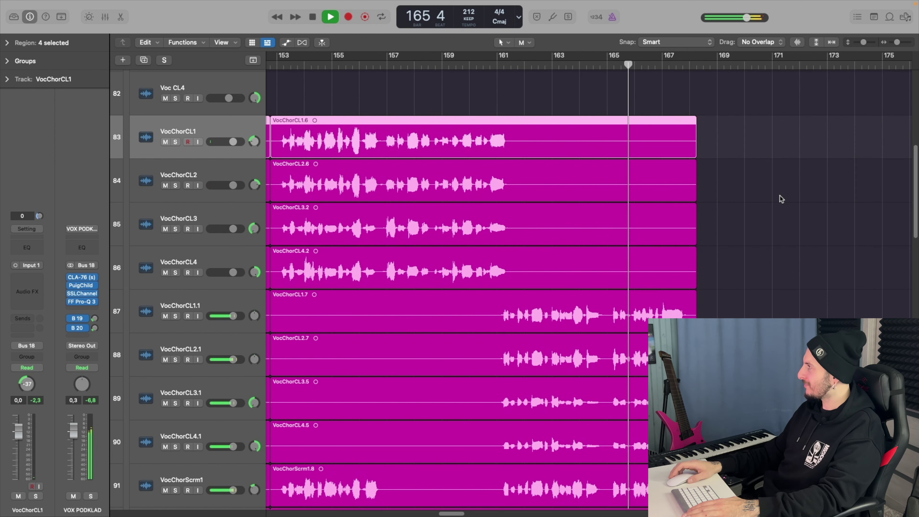
{"action": "scroll", "coordinate": [753, 200], "scroll_direction": "down", "scroll_amount": 5}
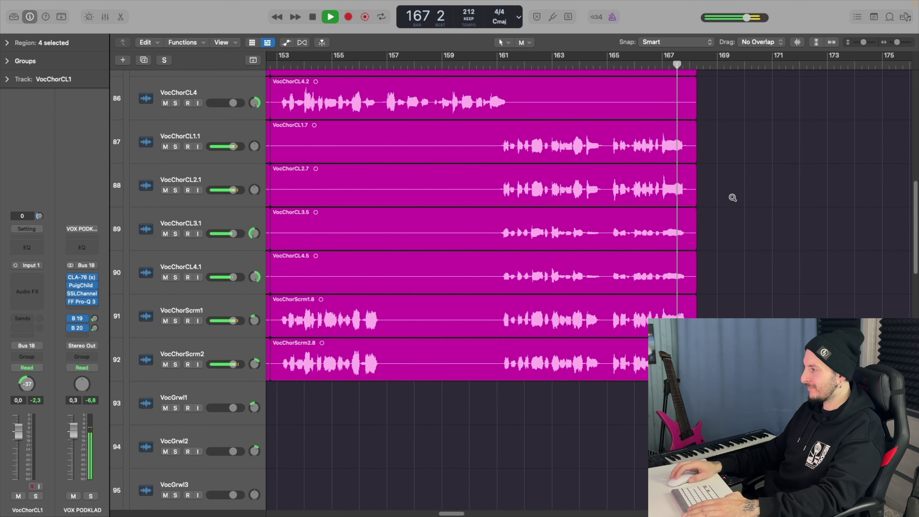
Step: Follow playback past the chorus to the closing Voc CL1 and Voc CL2 regions around bar 172
{"action": "scroll", "coordinate": [732, 199], "scroll_direction": "up", "scroll_amount": 10}
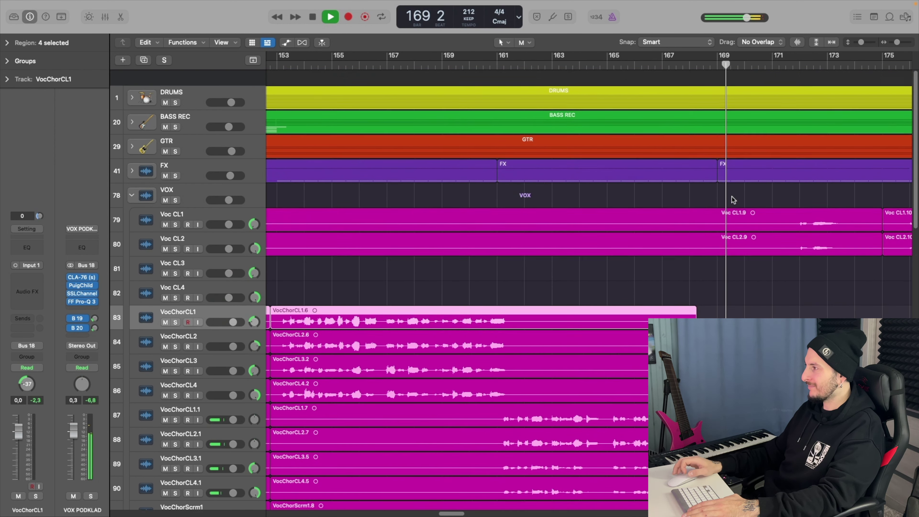
{"action": "scroll", "coordinate": [732, 200], "scroll_direction": "right", "scroll_amount": 2}
{"action": "key", "text": "super+Left"}
{"action": "scroll", "coordinate": [732, 199], "scroll_direction": "right", "scroll_amount": 3}
{"action": "scroll", "coordinate": [734, 200], "scroll_direction": "down", "scroll_amount": 3}
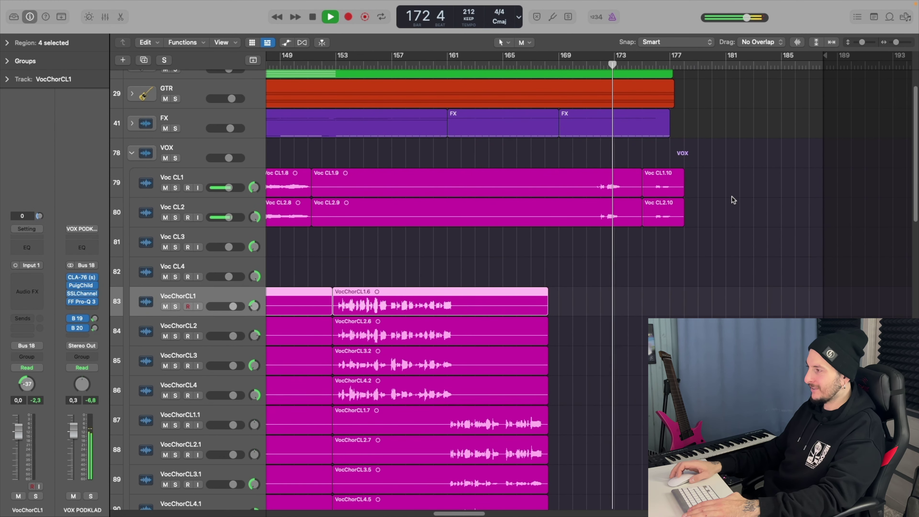